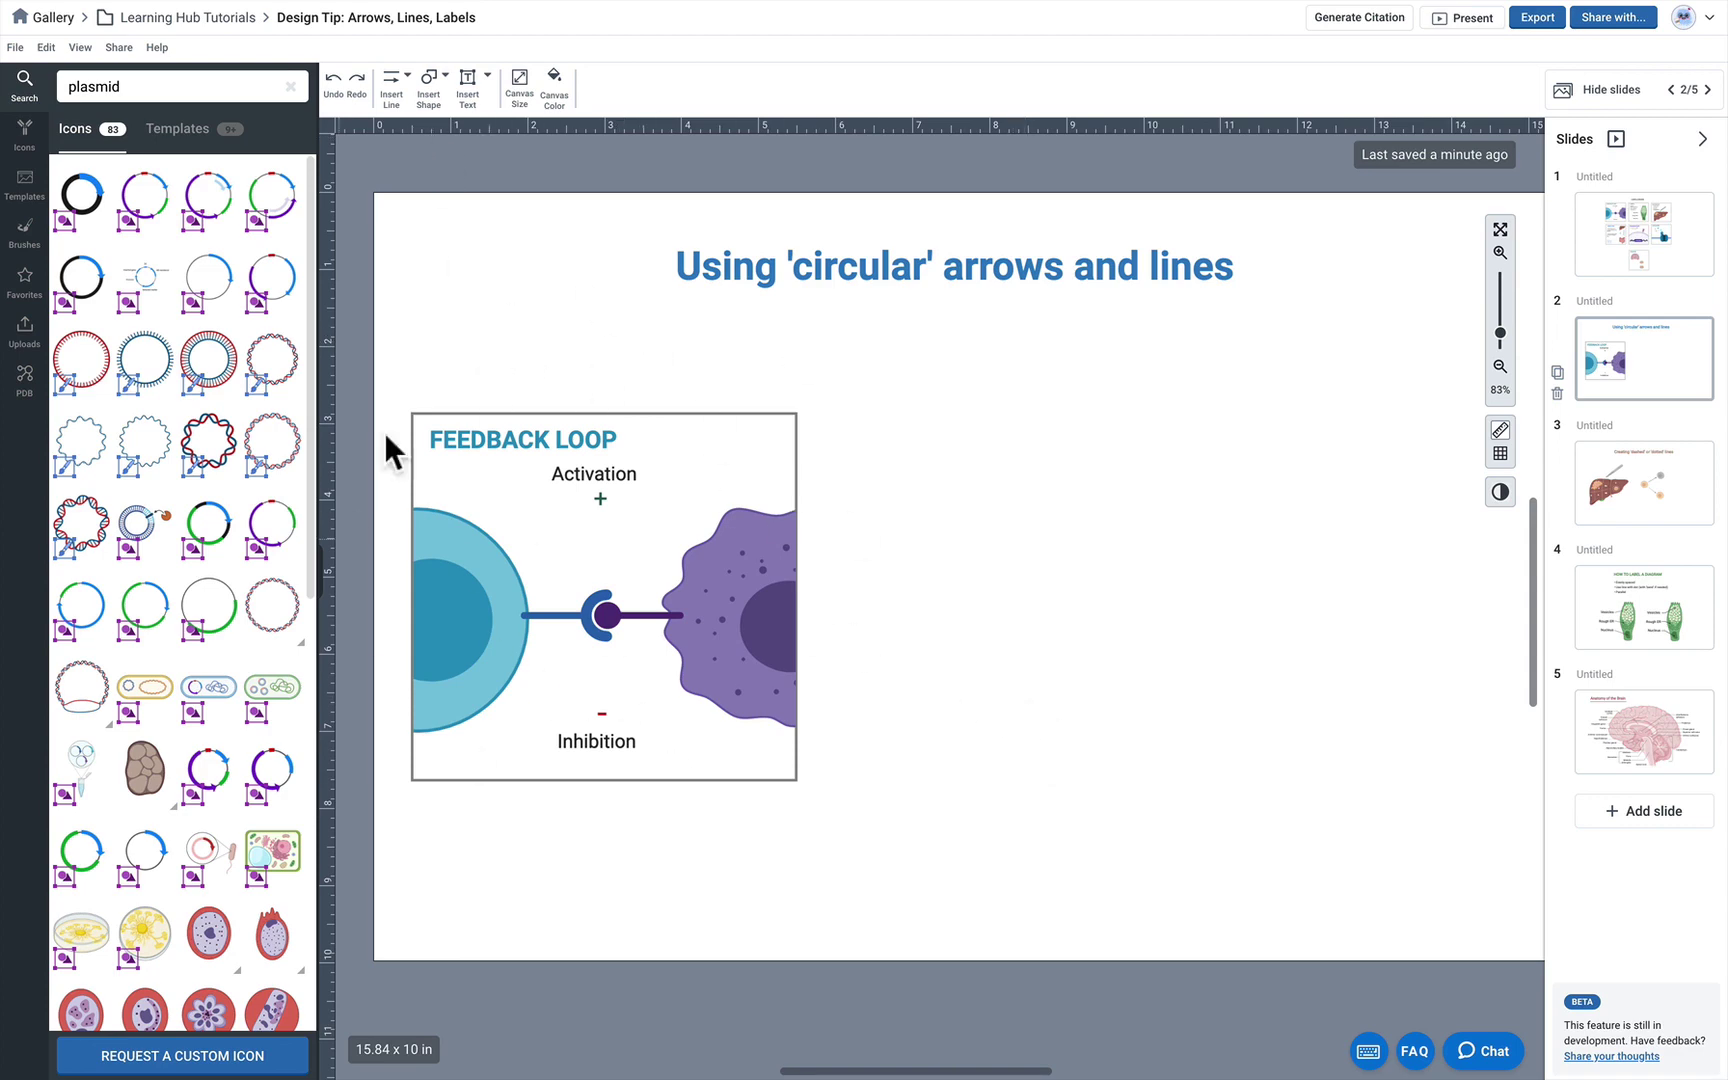
- Draw a curved arrow right of the feedback-loop panel and reshape its arc
{"action": "left_click", "coordinate": [392, 85]}
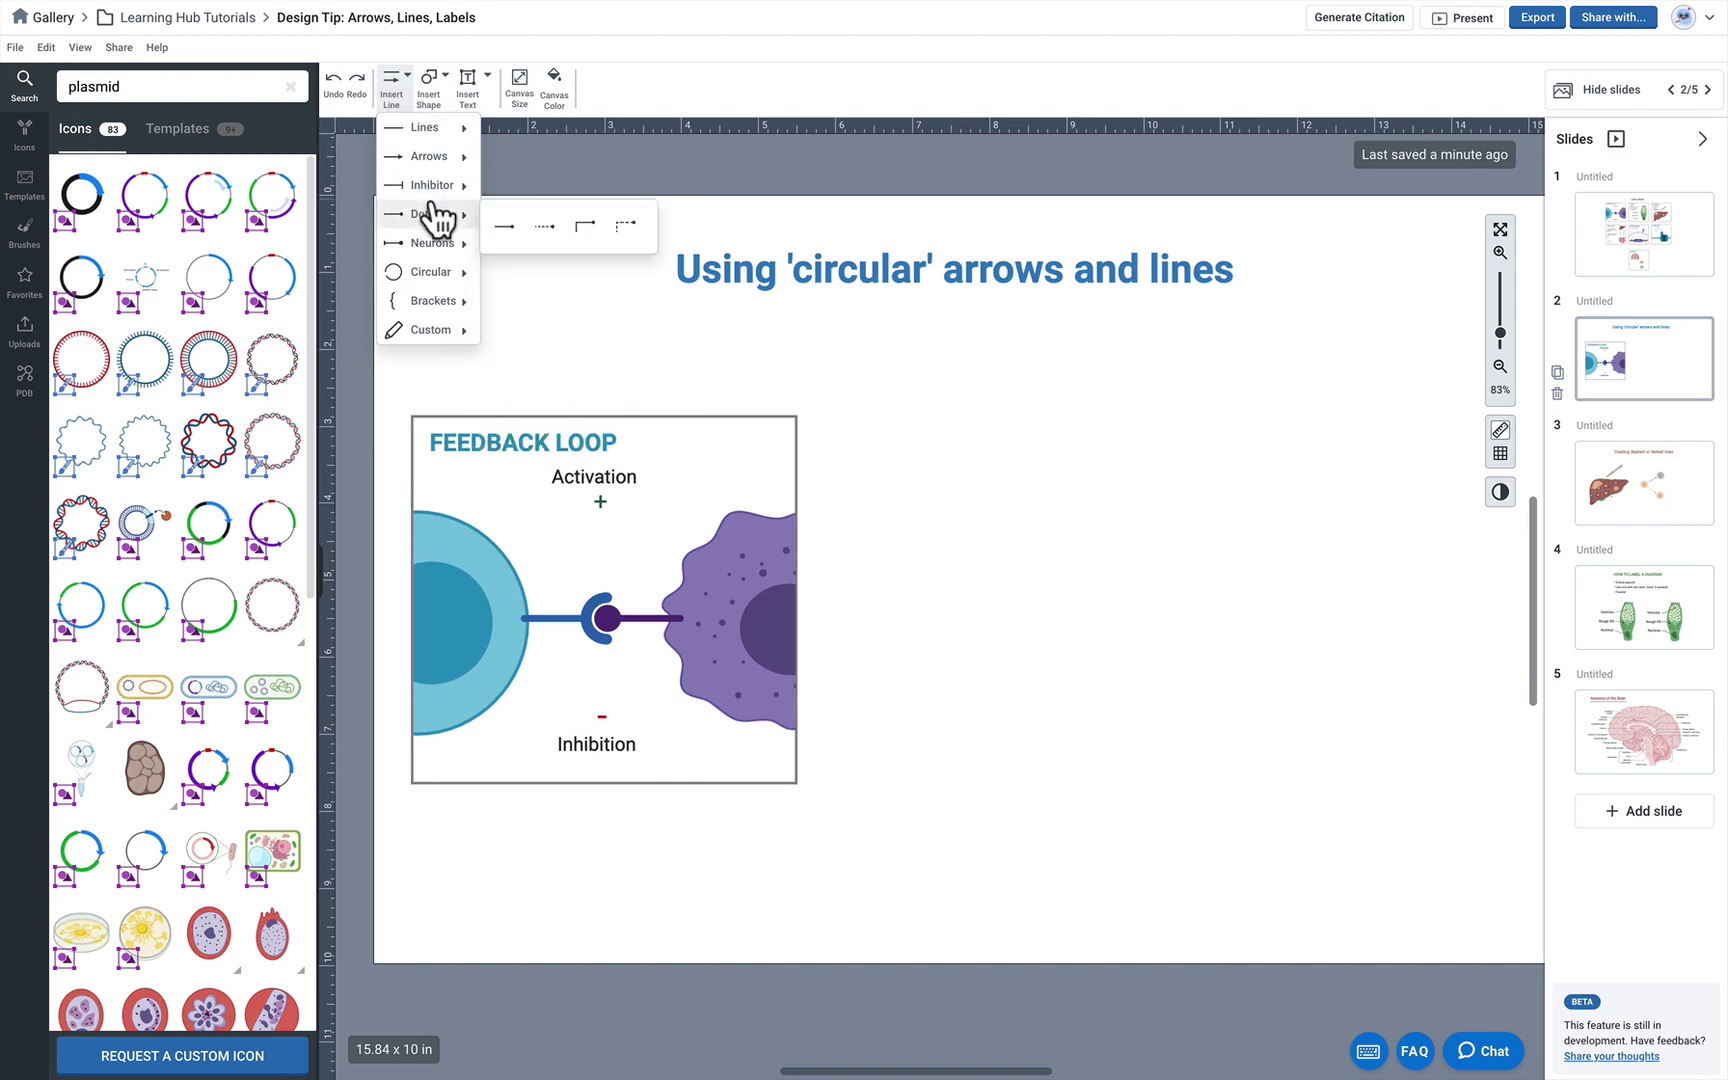
{"action": "mouse_move", "coordinate": [440, 145]}
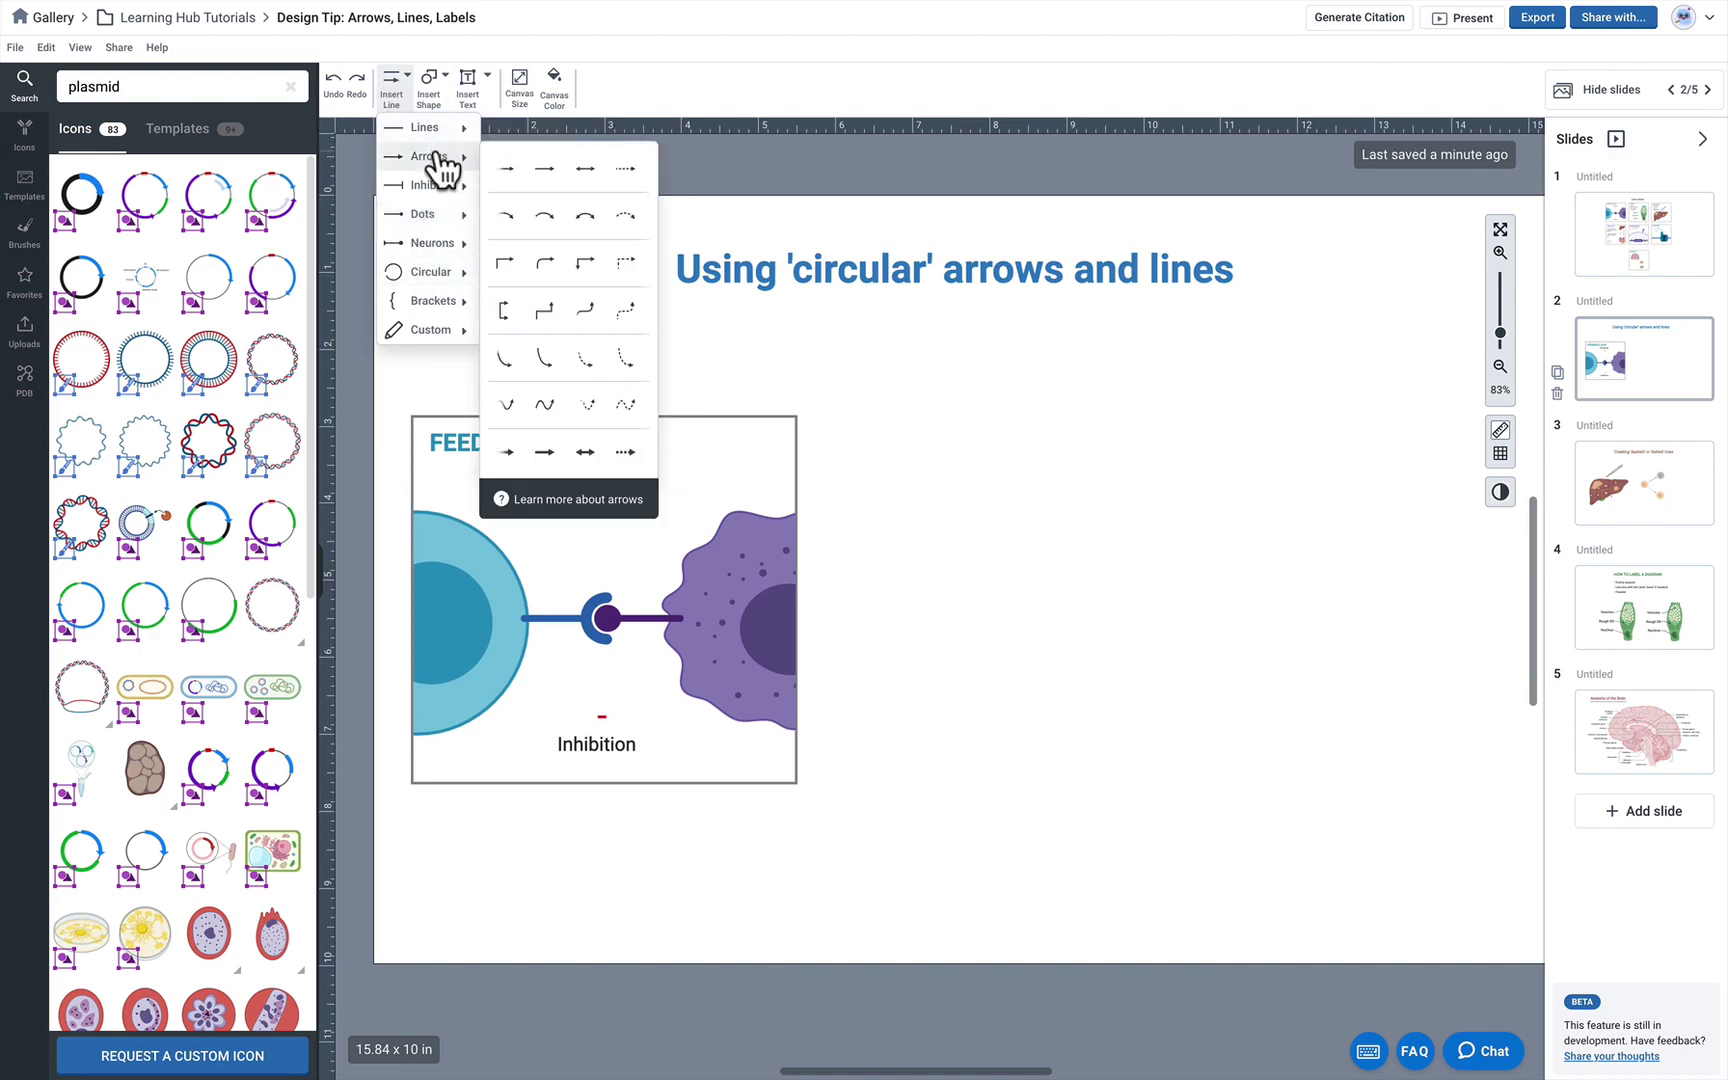
{"action": "left_click", "coordinate": [509, 218]}
{"action": "left_click_drag", "start_coordinate": [837, 540], "coordinate": [1276, 540]}
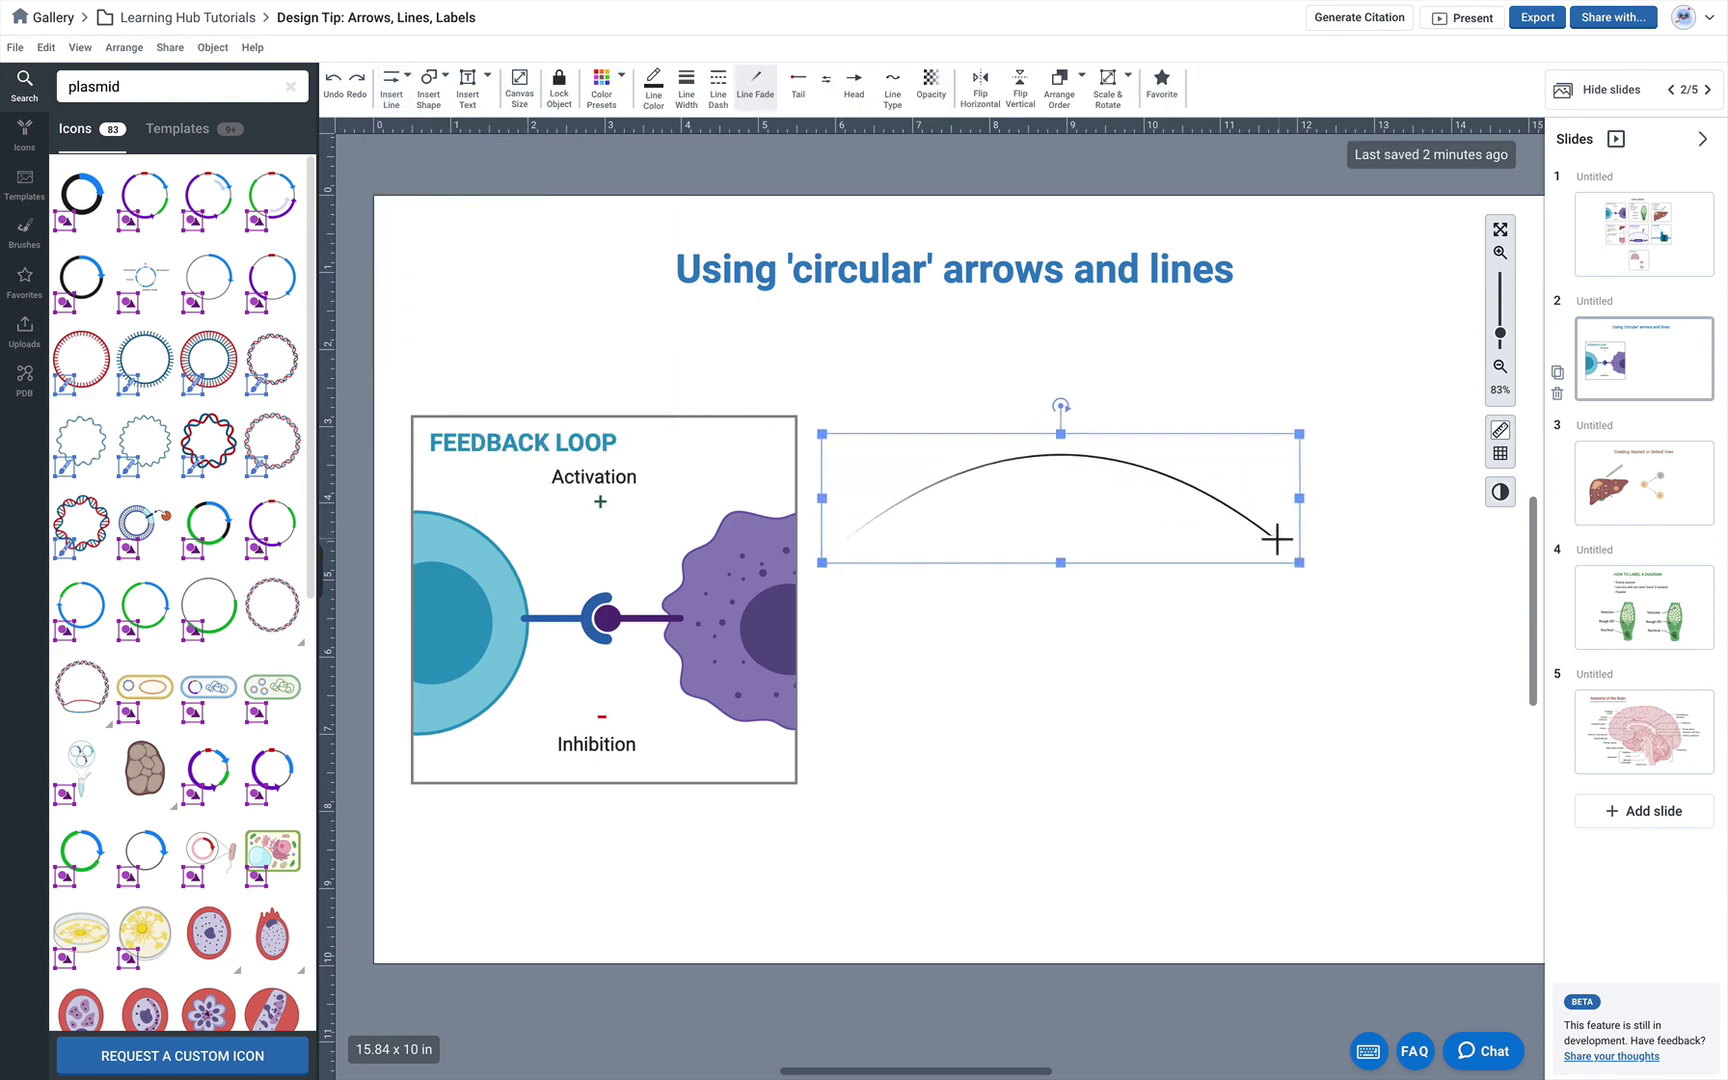
{"action": "left_click_drag", "start_coordinate": [1064, 457], "coordinate": [1140, 528]}
{"action": "left_click_drag", "start_coordinate": [1284, 544], "coordinate": [1271, 471]}
- Remove the curved arrow's nodes to straighten it, then delete the line
{"action": "right_click", "coordinate": [1088, 514]}
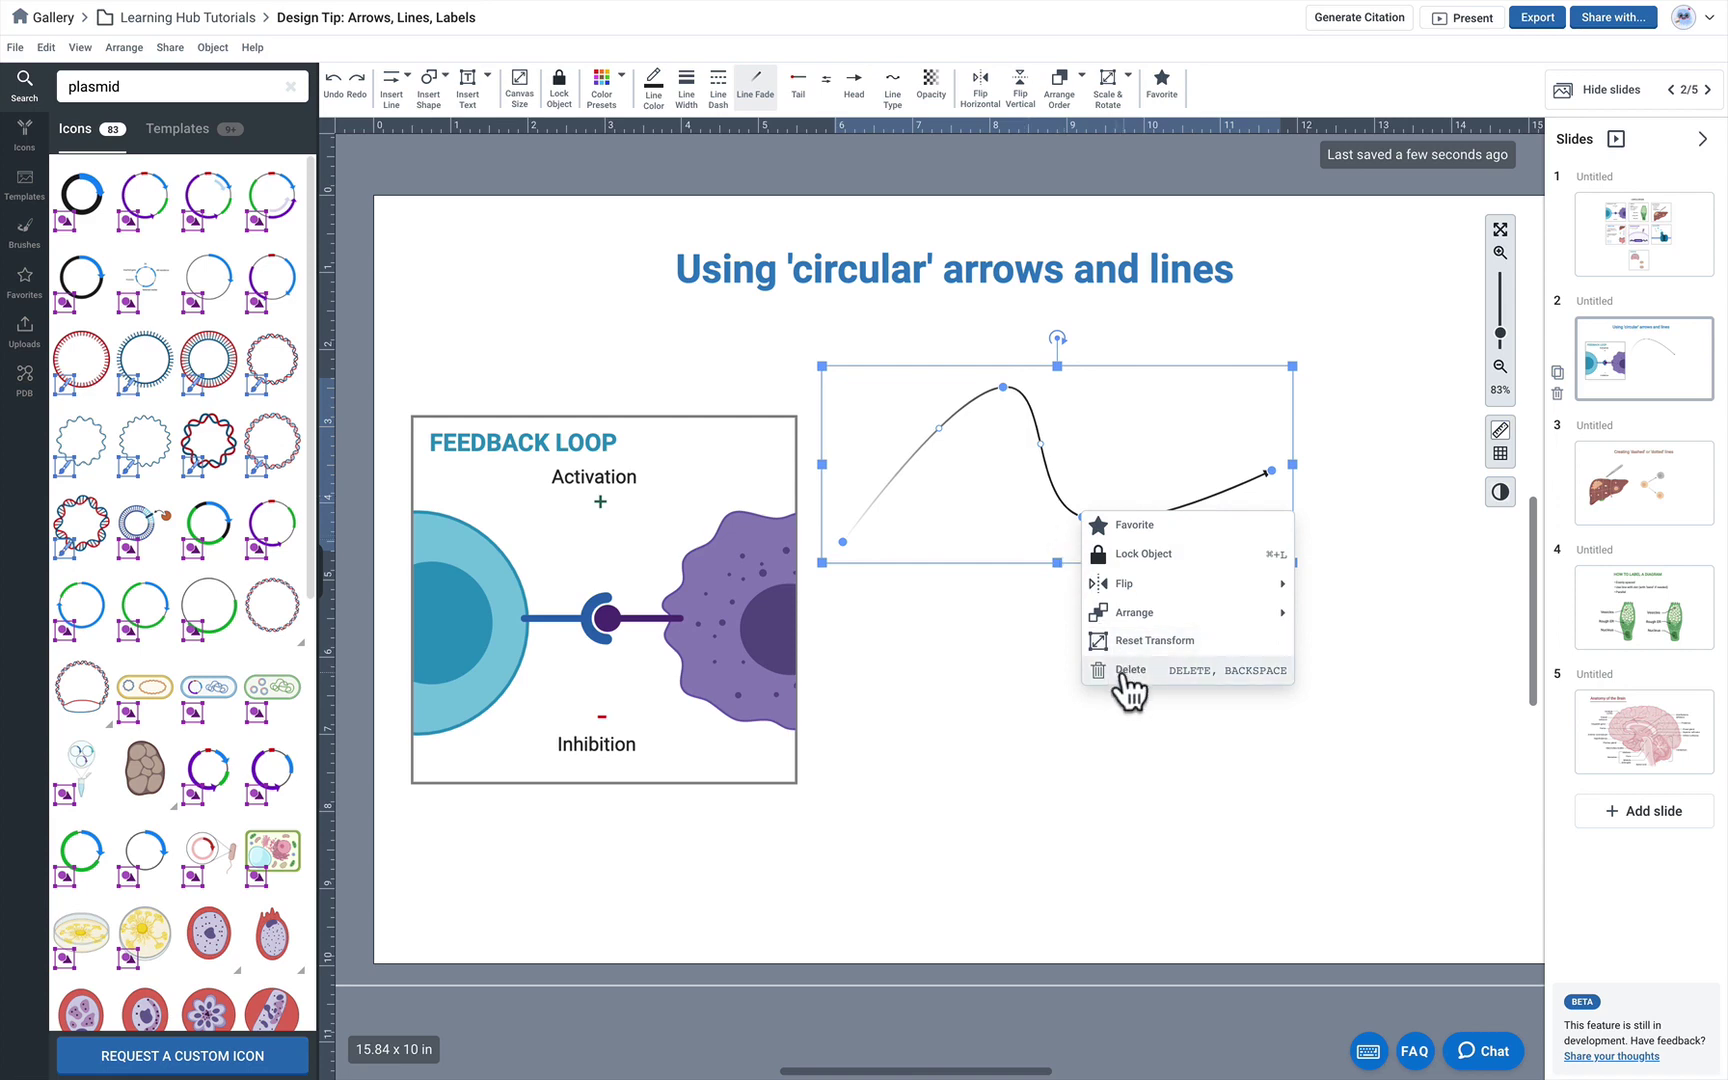
{"action": "left_click", "coordinate": [1083, 575]}
{"action": "left_click", "coordinate": [1081, 519]}
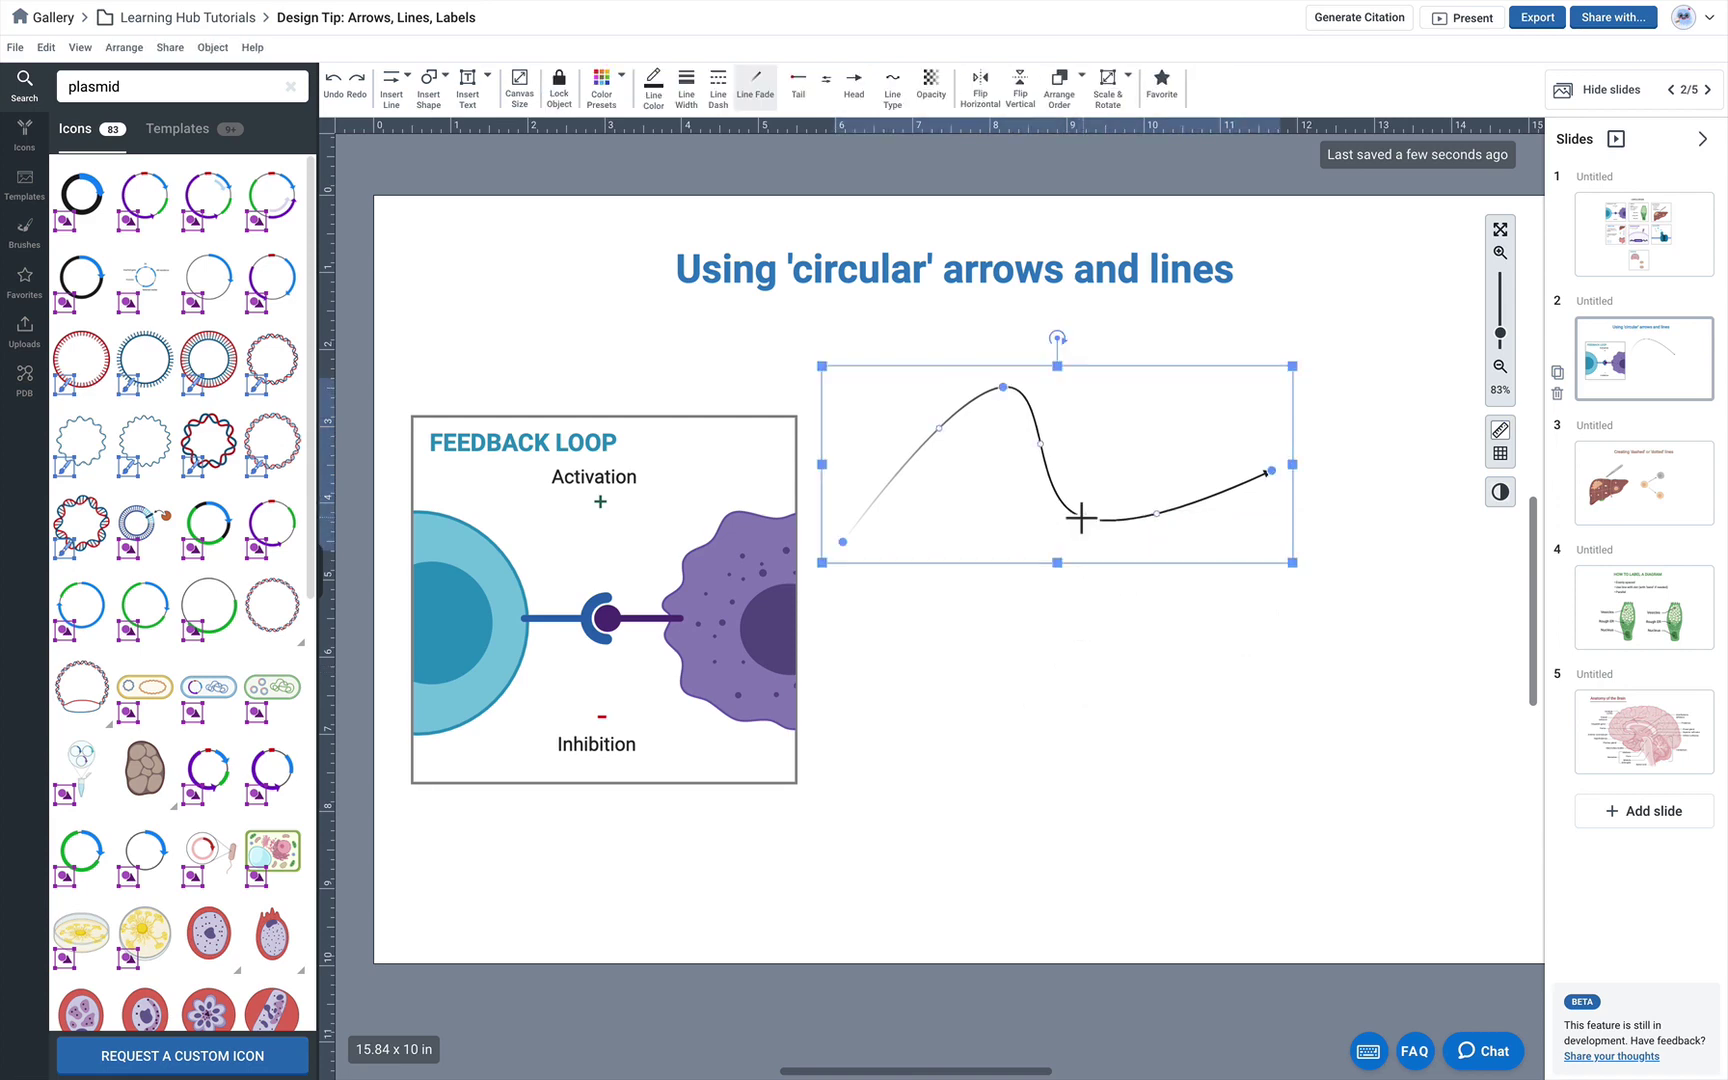
{"action": "right_click", "coordinate": [1081, 519]}
{"action": "left_click", "coordinate": [1095, 534]}
{"action": "right_click", "coordinate": [1003, 388]}
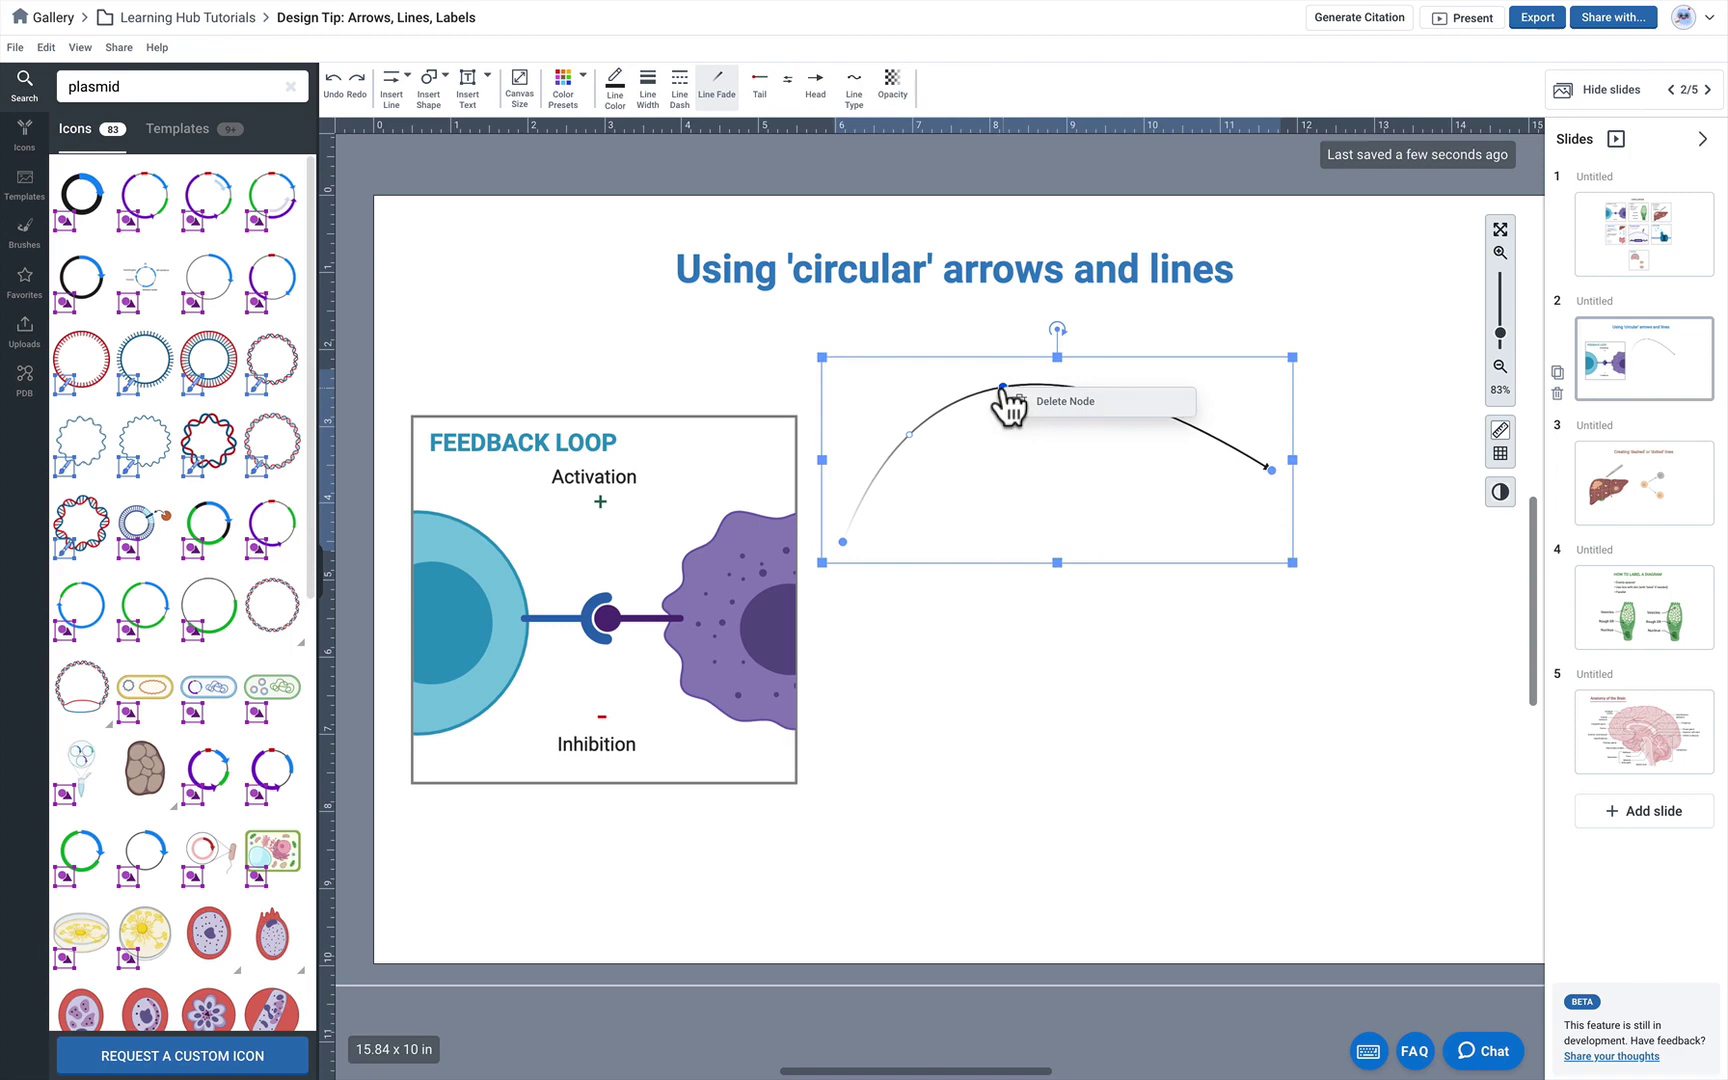
{"action": "left_click", "coordinate": [1040, 401]}
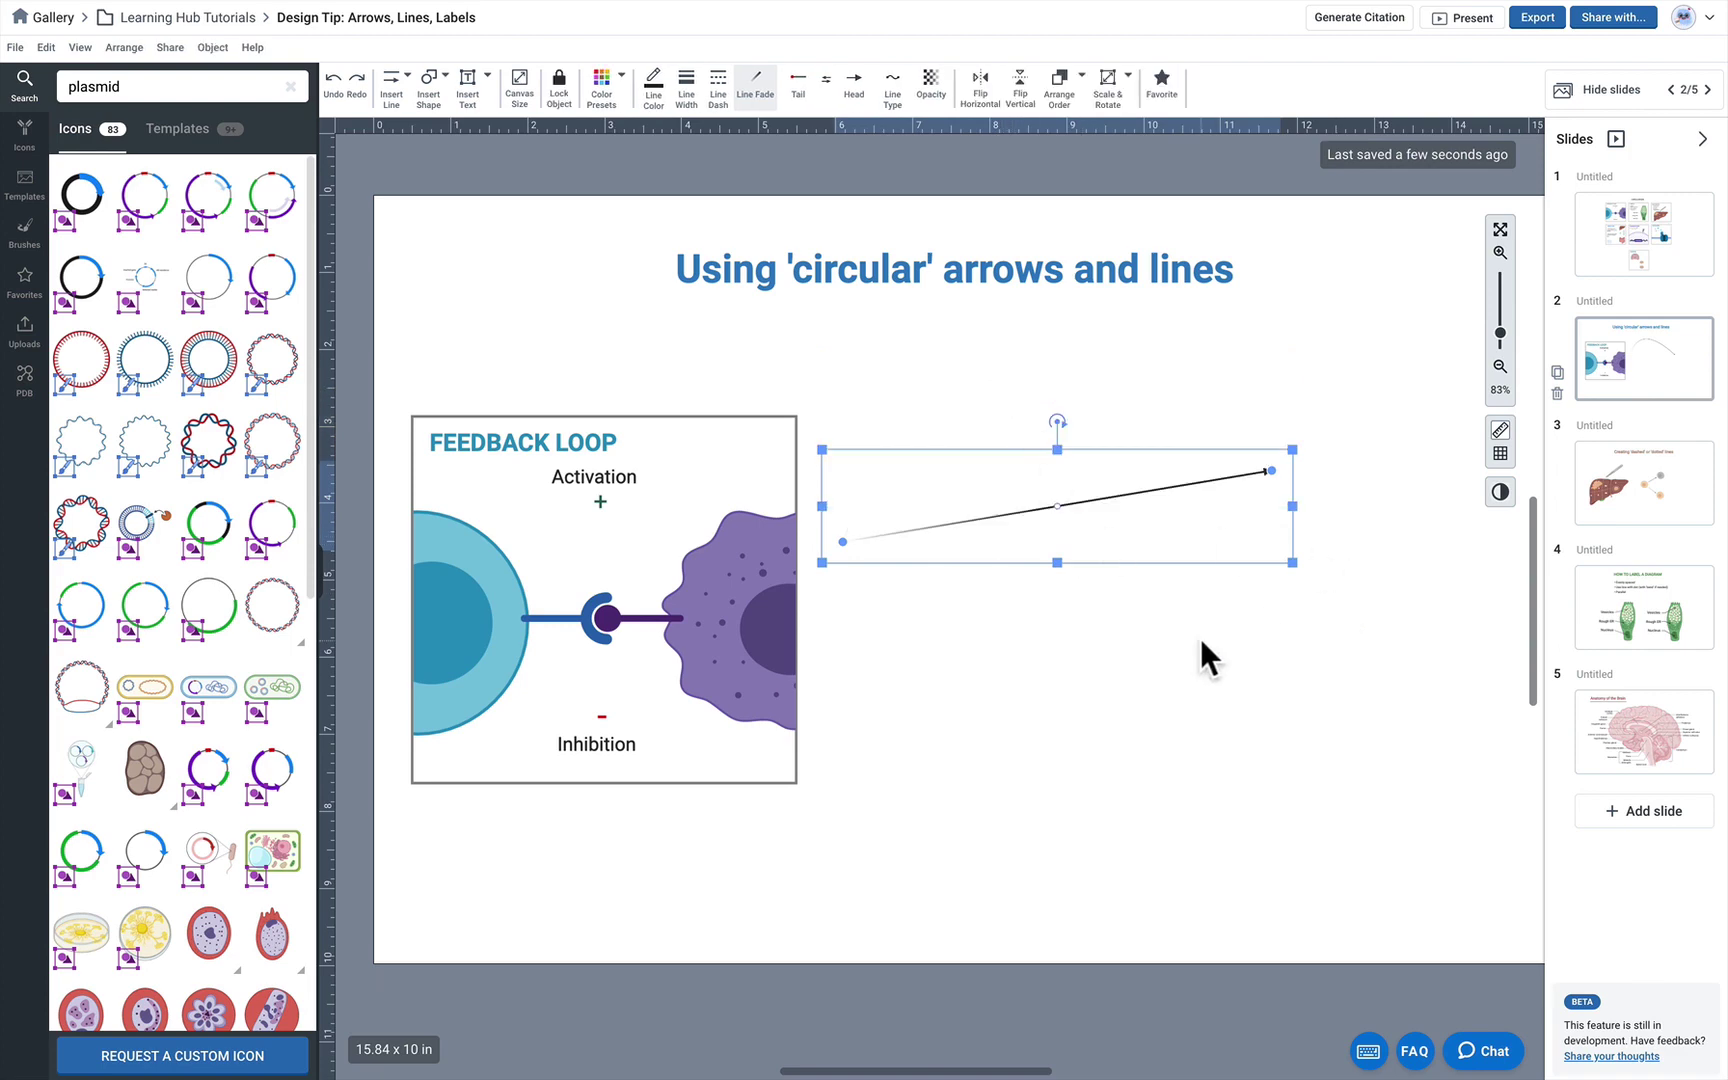
{"action": "key", "text": "Delete"}
- Draw a circular arrow right of the panel, pulling its end around to leave an arrowhead gap
{"action": "left_click", "coordinate": [392, 100]}
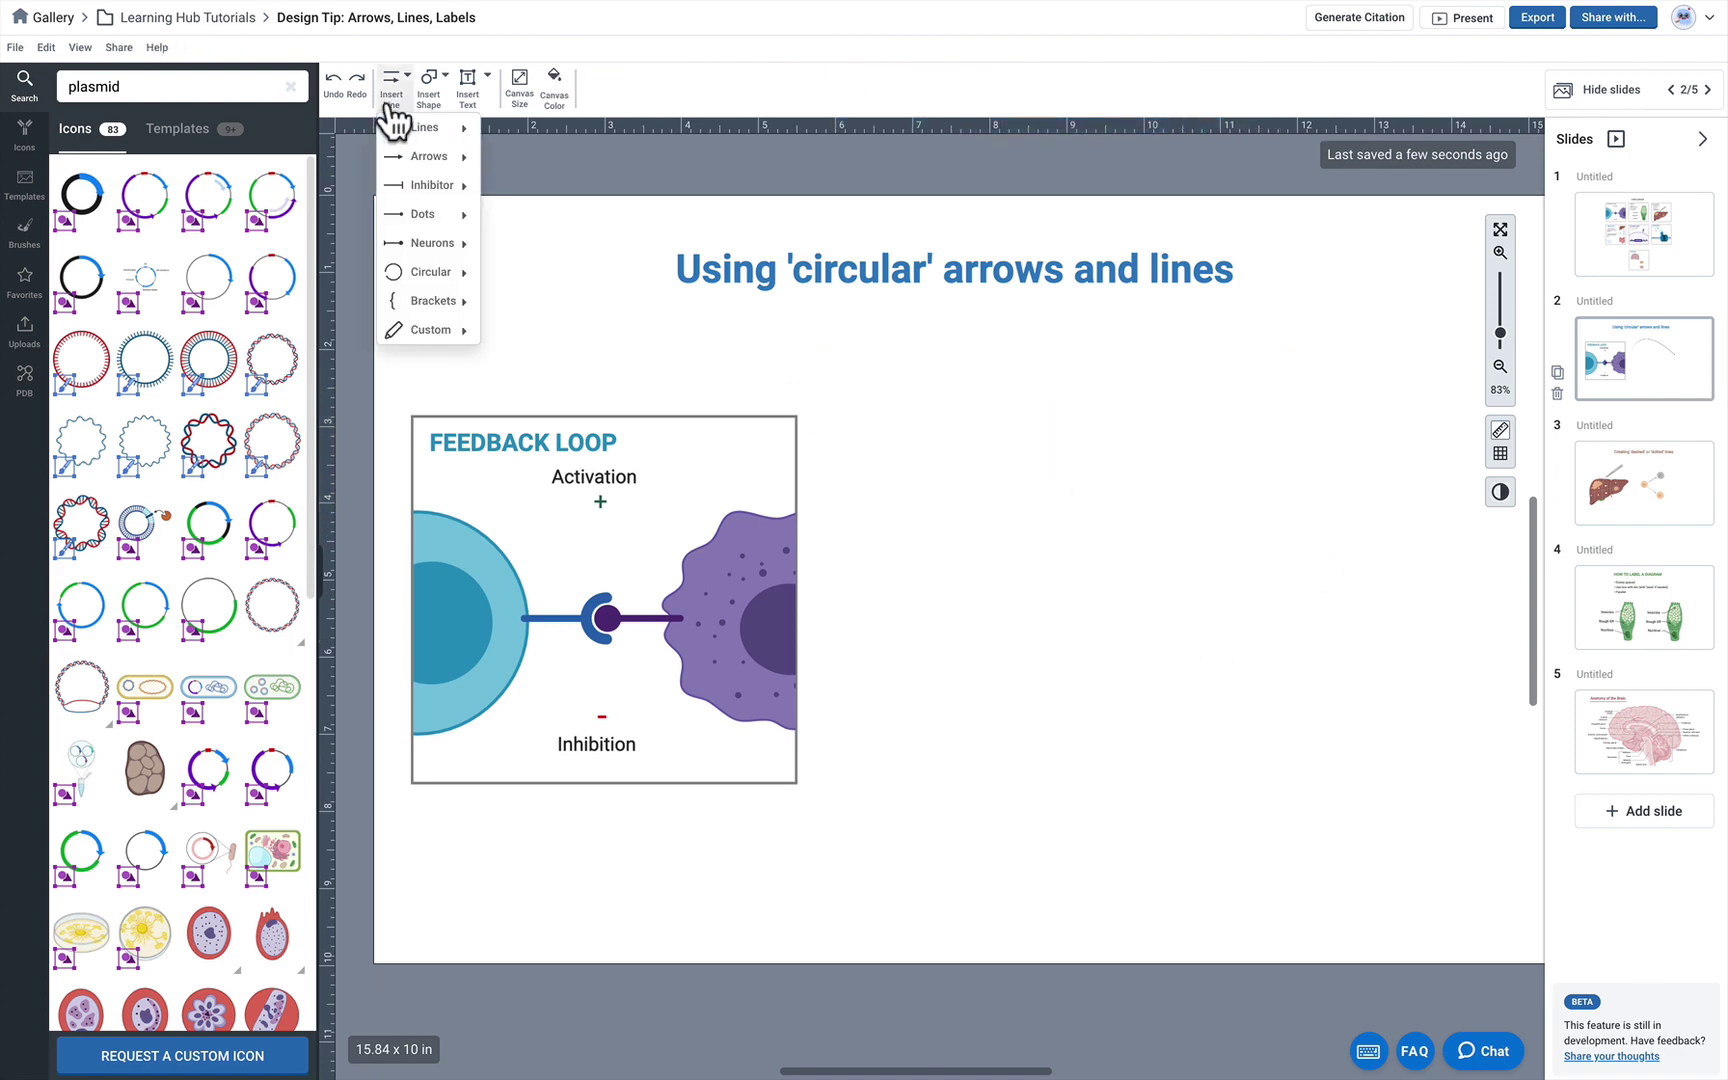
{"action": "mouse_move", "coordinate": [432, 282]}
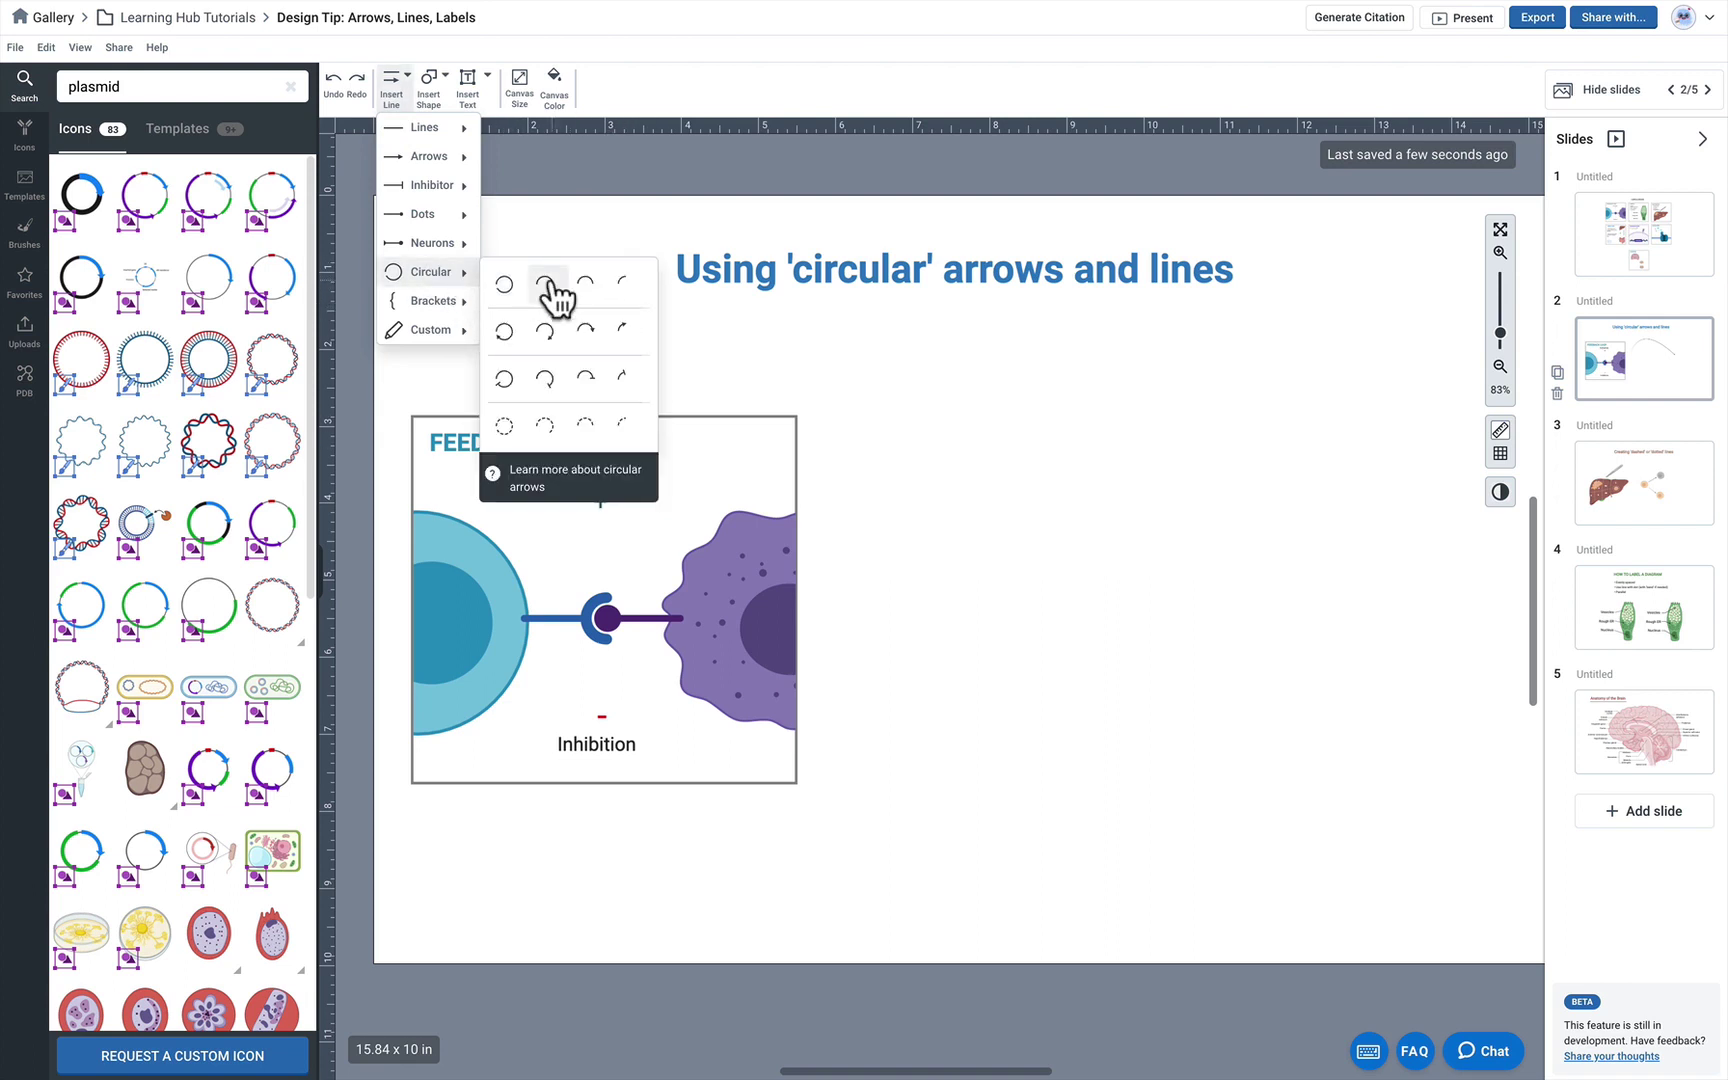
{"action": "left_click", "coordinate": [503, 332]}
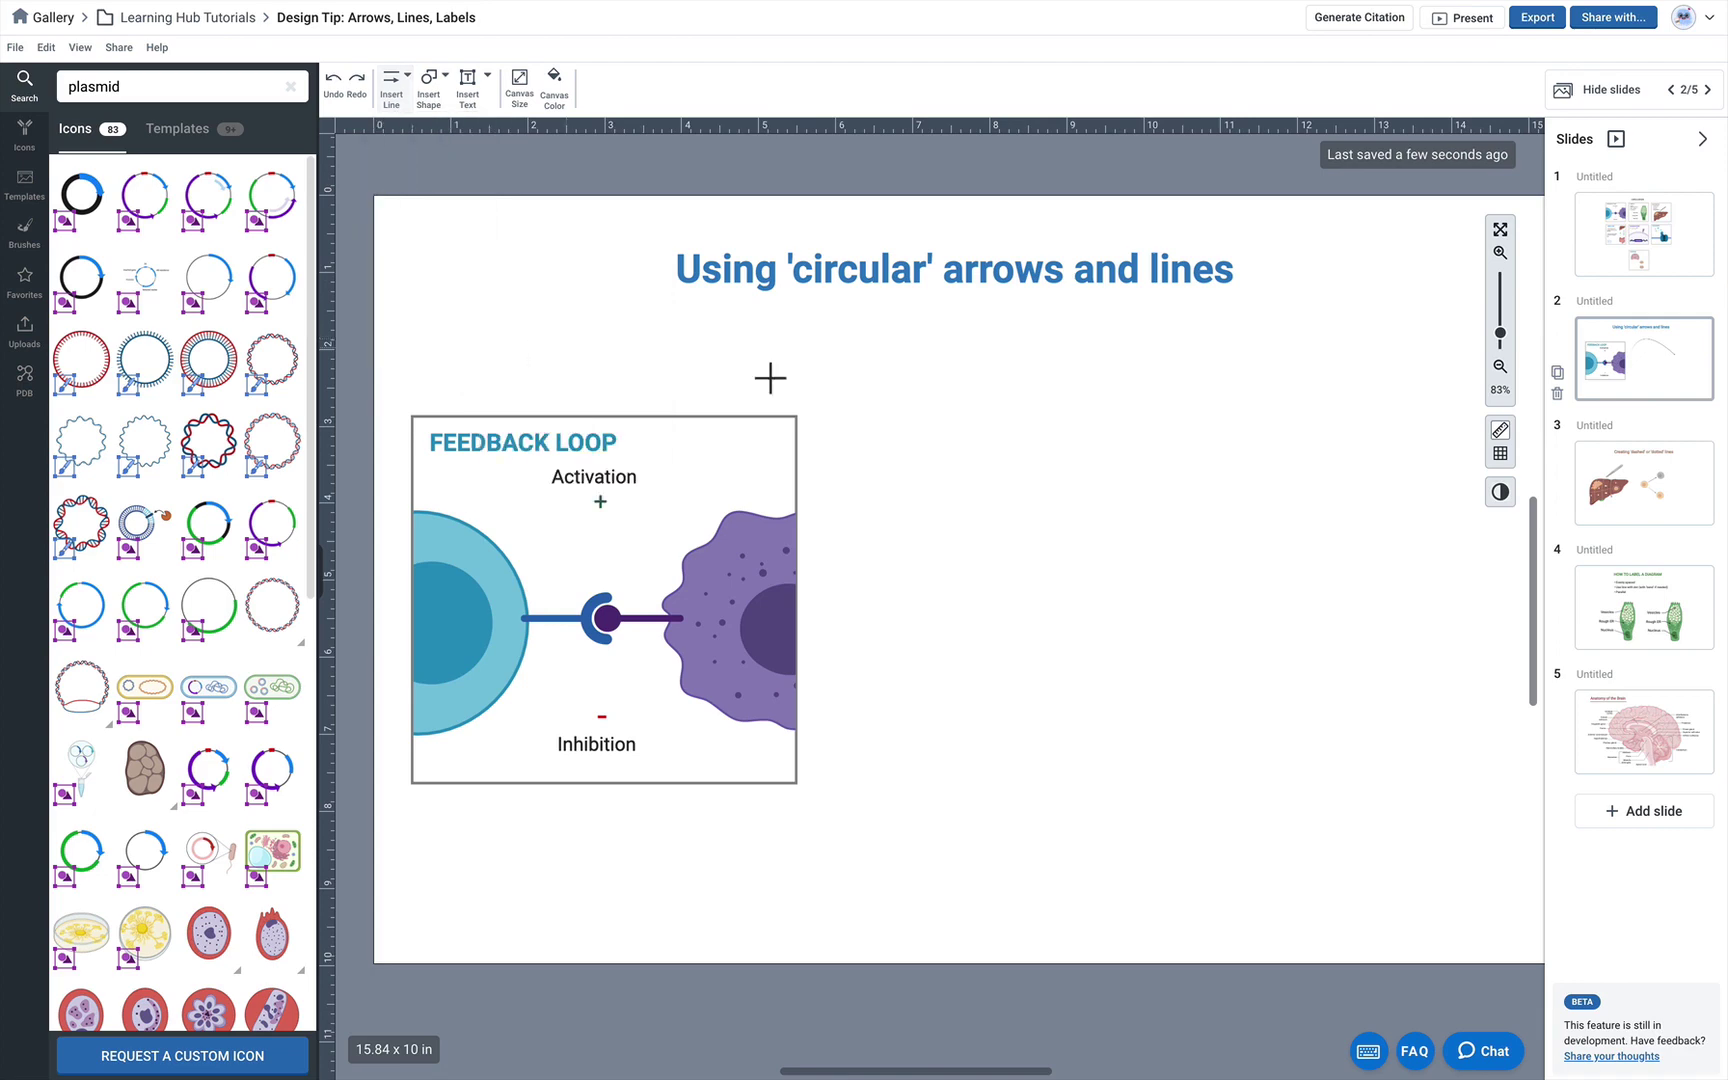
{"action": "mouse_move", "coordinate": [869, 418]}
{"action": "left_mouse_down"}
{"action": "mouse_move", "coordinate": [1035, 585]}
{"action": "mouse_move", "coordinate": [1118, 761]}
{"action": "left_mouse_up"}
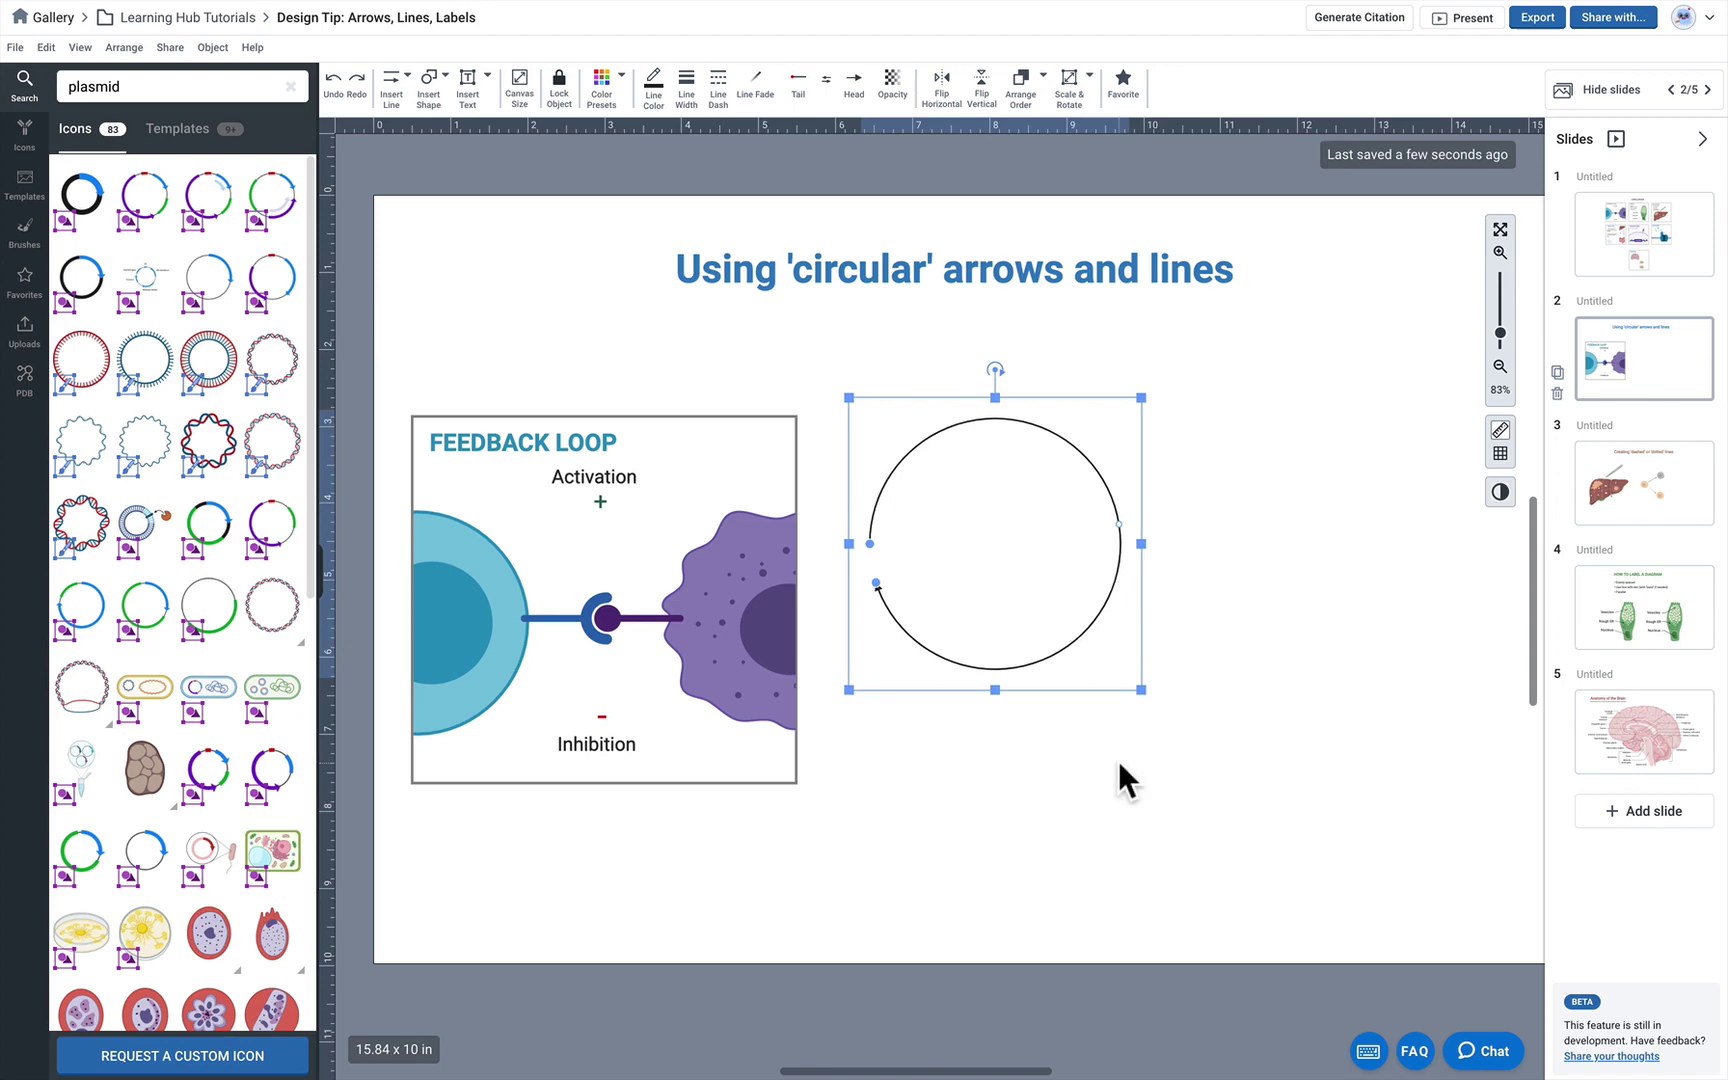
{"action": "left_click_drag", "start_coordinate": [872, 585], "coordinate": [923, 566]}
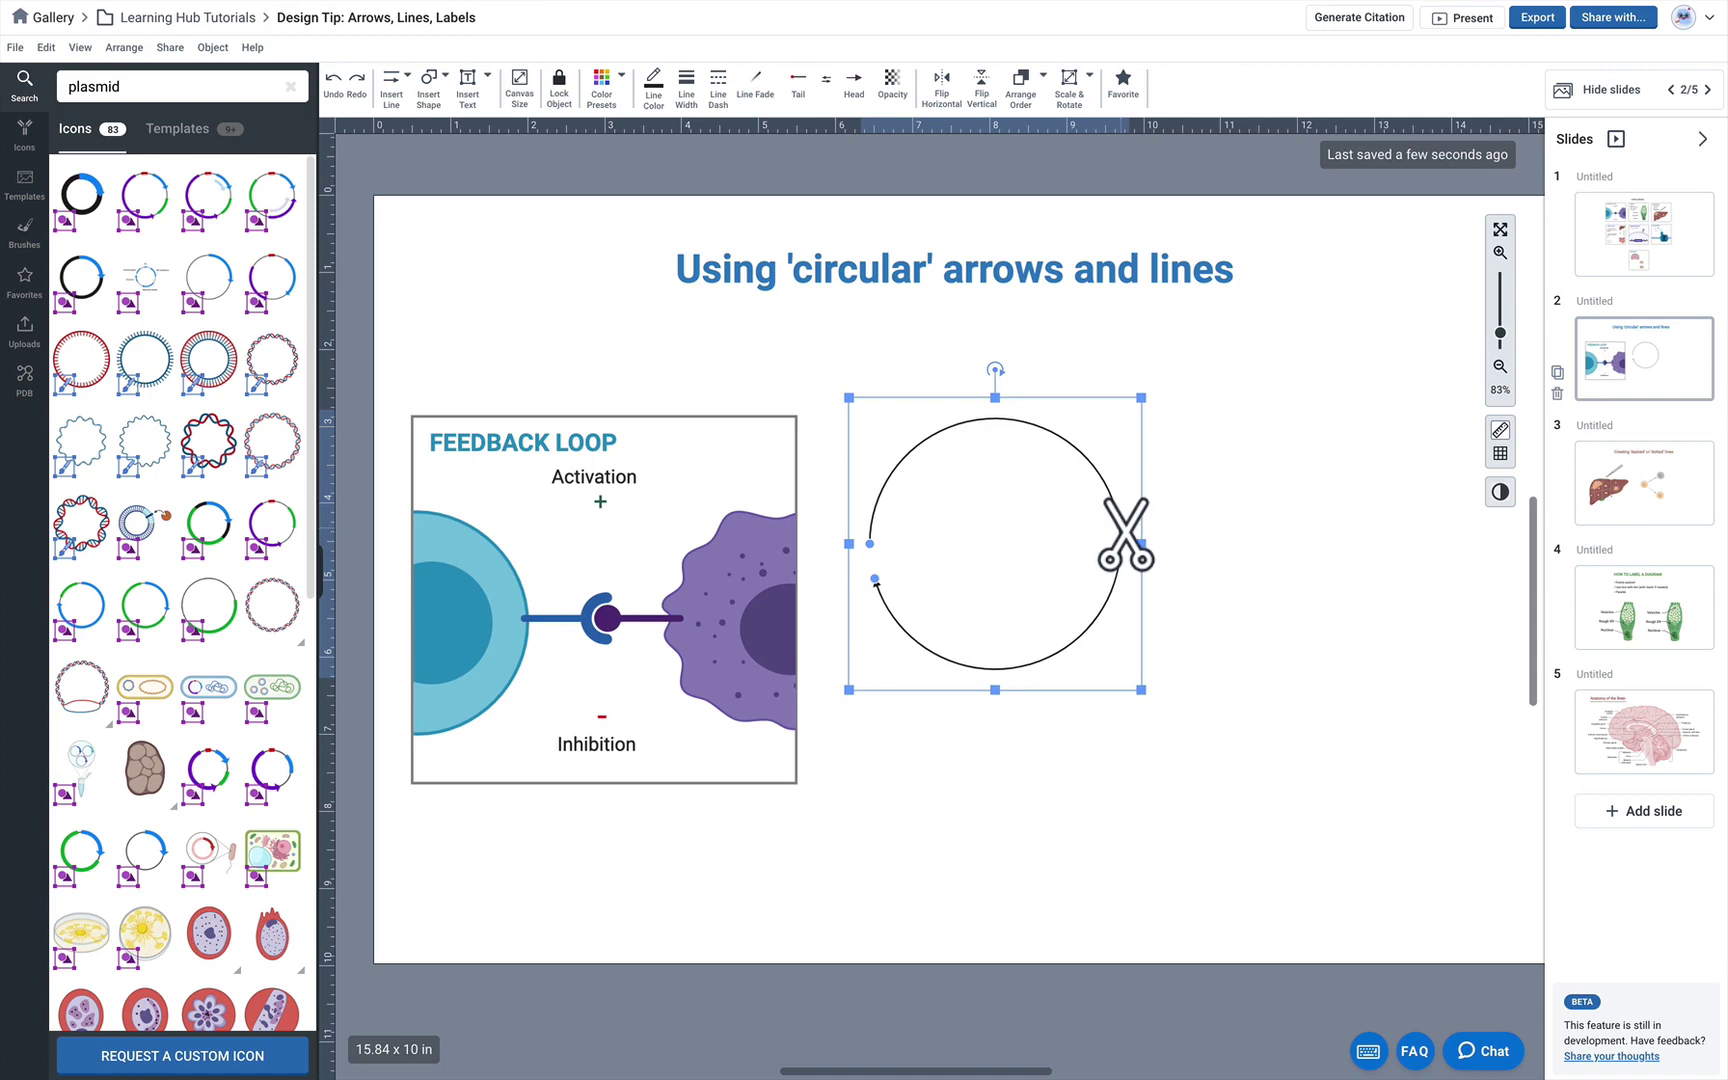
- Cut the circle at its right edge and adjust the arc endpoints around the left, bottom and right
{"action": "left_click", "coordinate": [1122, 528]}
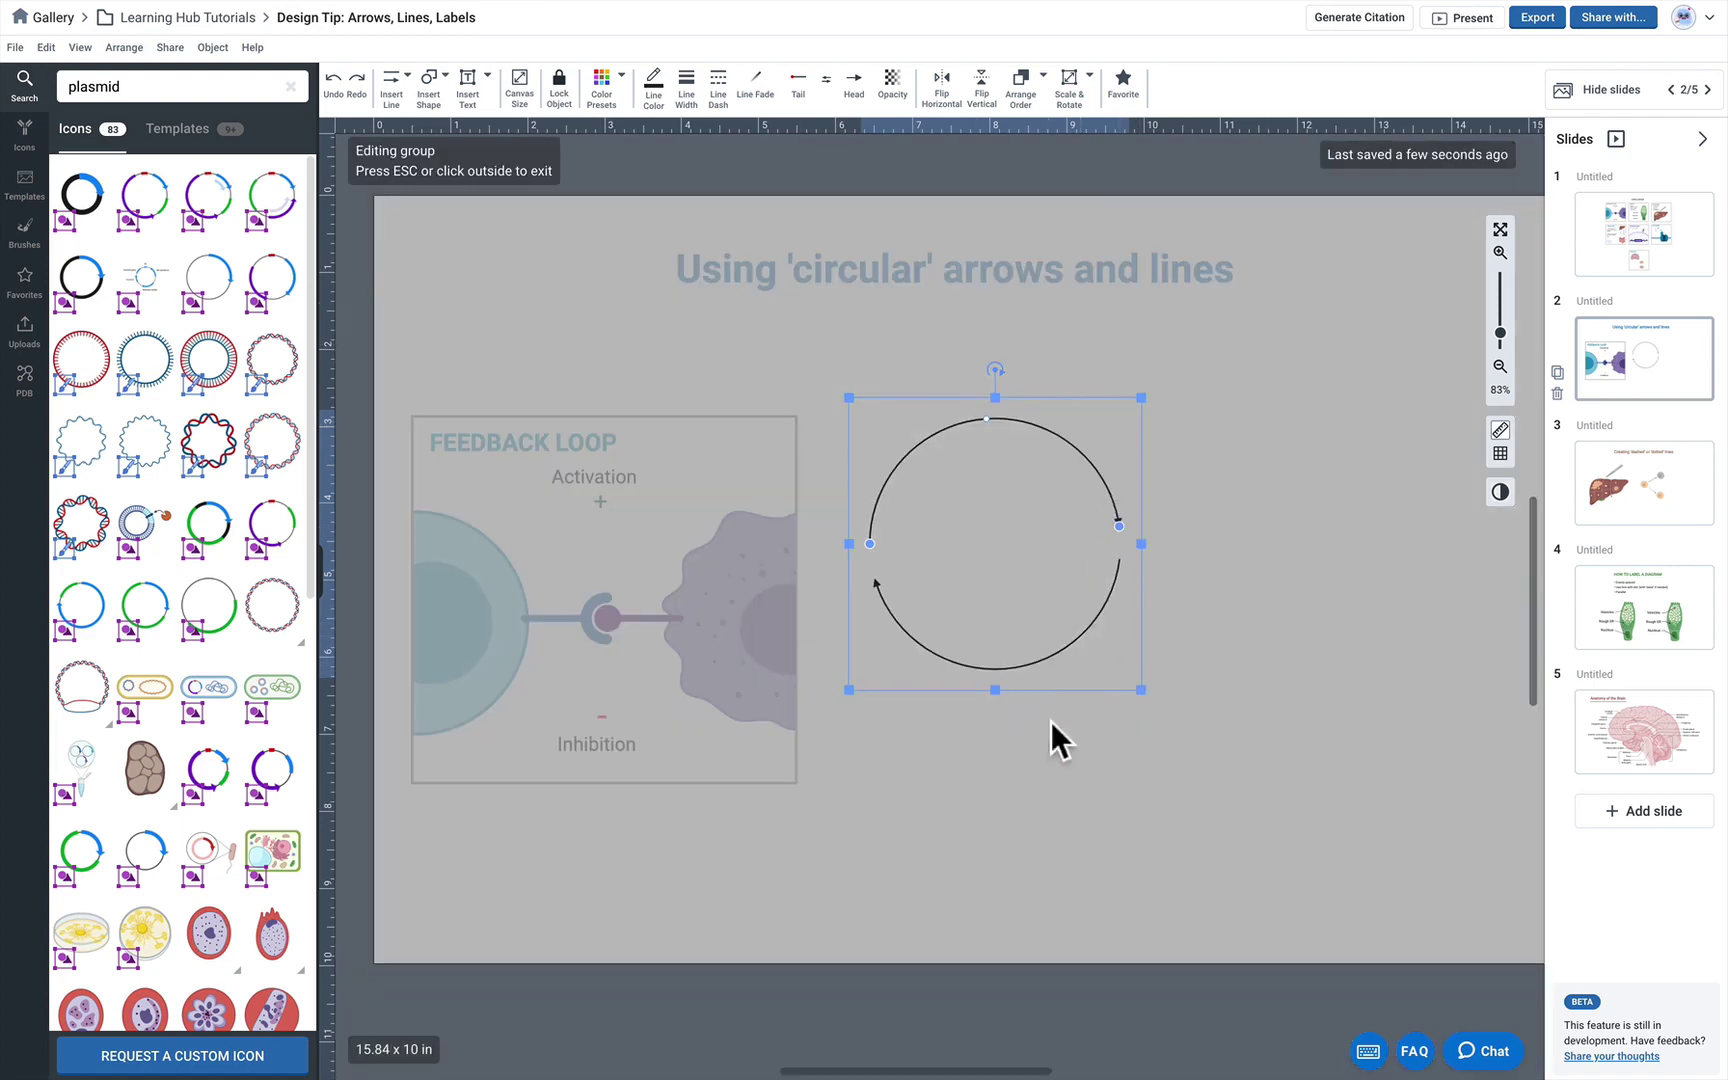
{"action": "left_click", "coordinate": [957, 422]}
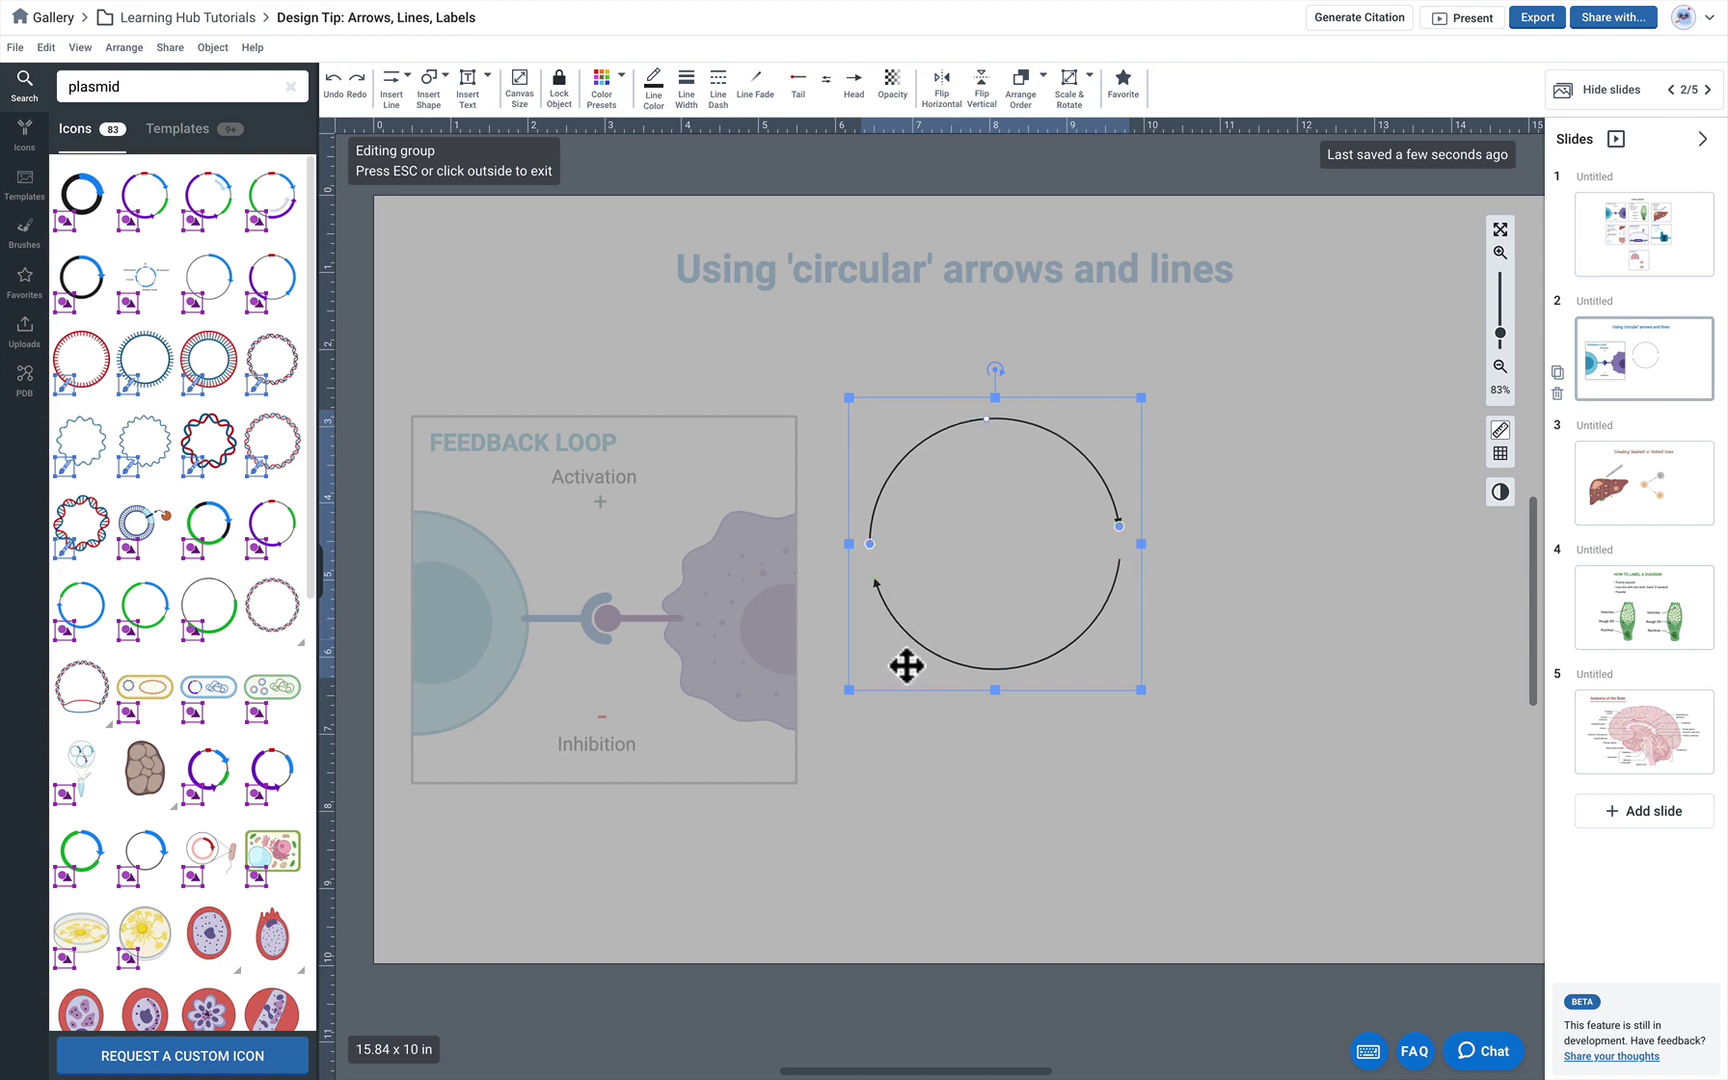
{"action": "left_click", "coordinate": [875, 579]}
{"action": "left_click_drag", "start_coordinate": [1042, 435], "coordinate": [873, 575]}
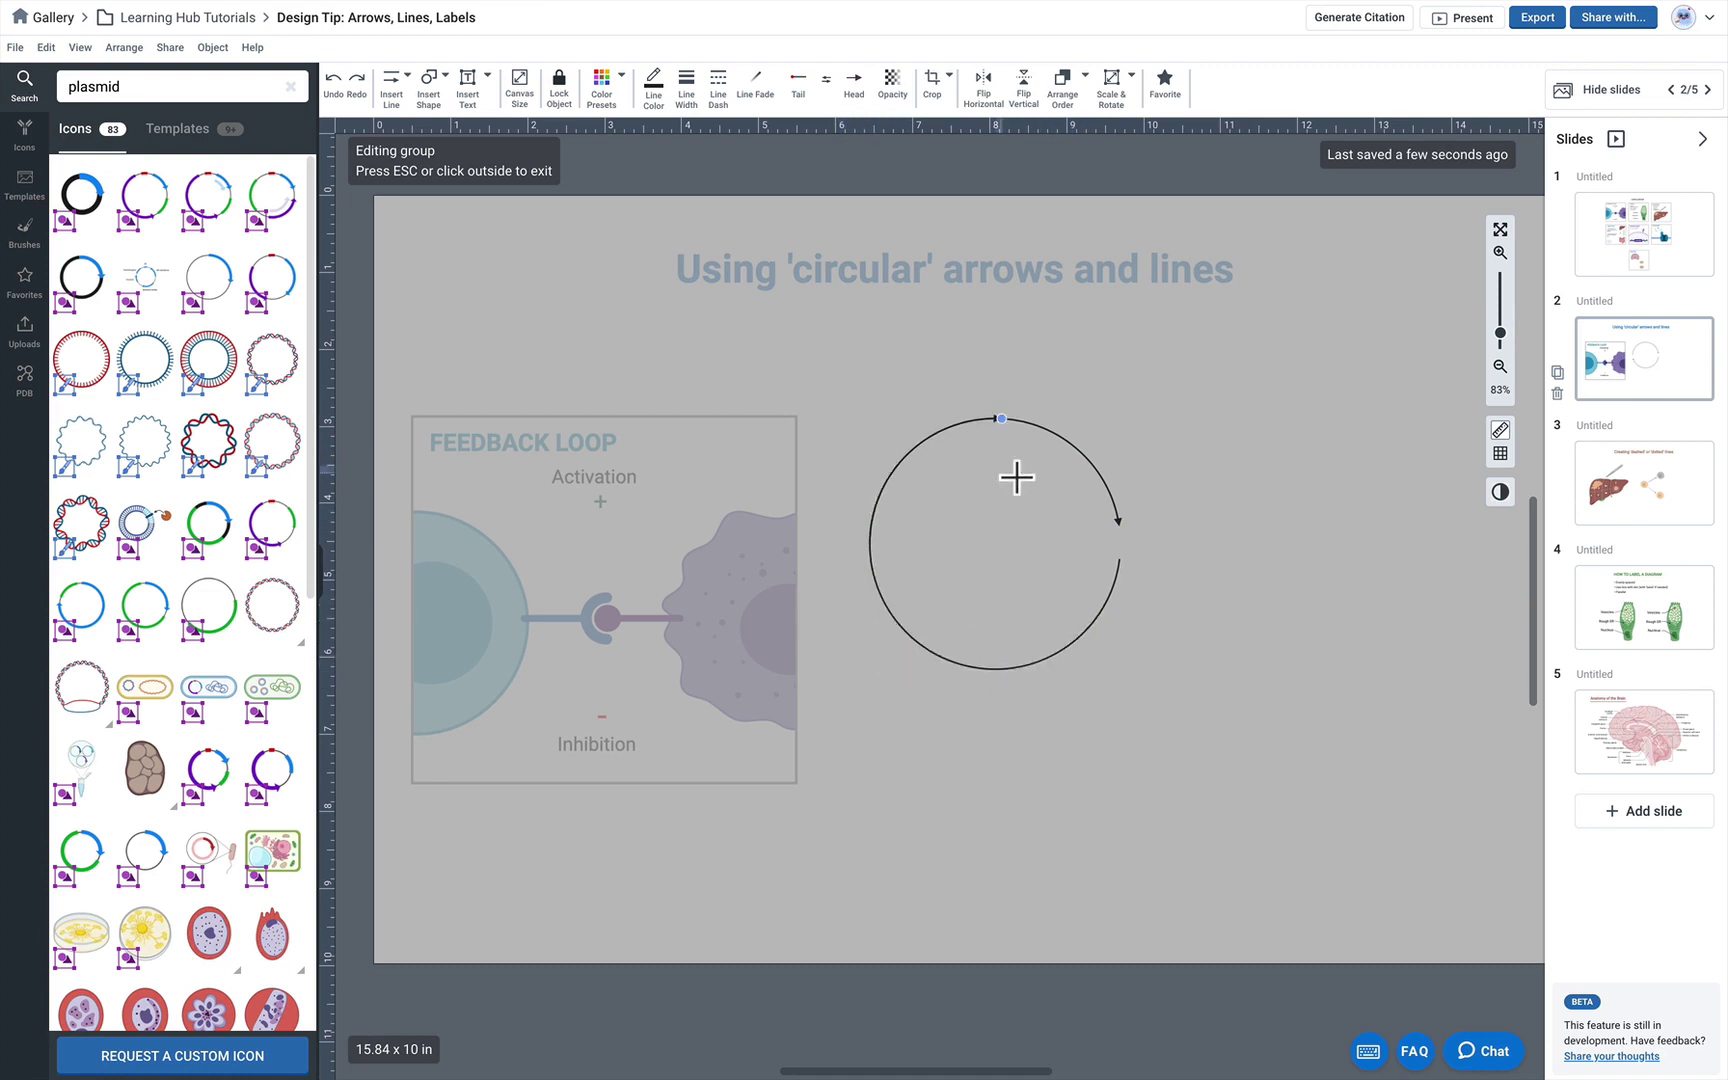
{"action": "left_click", "coordinate": [1116, 522]}
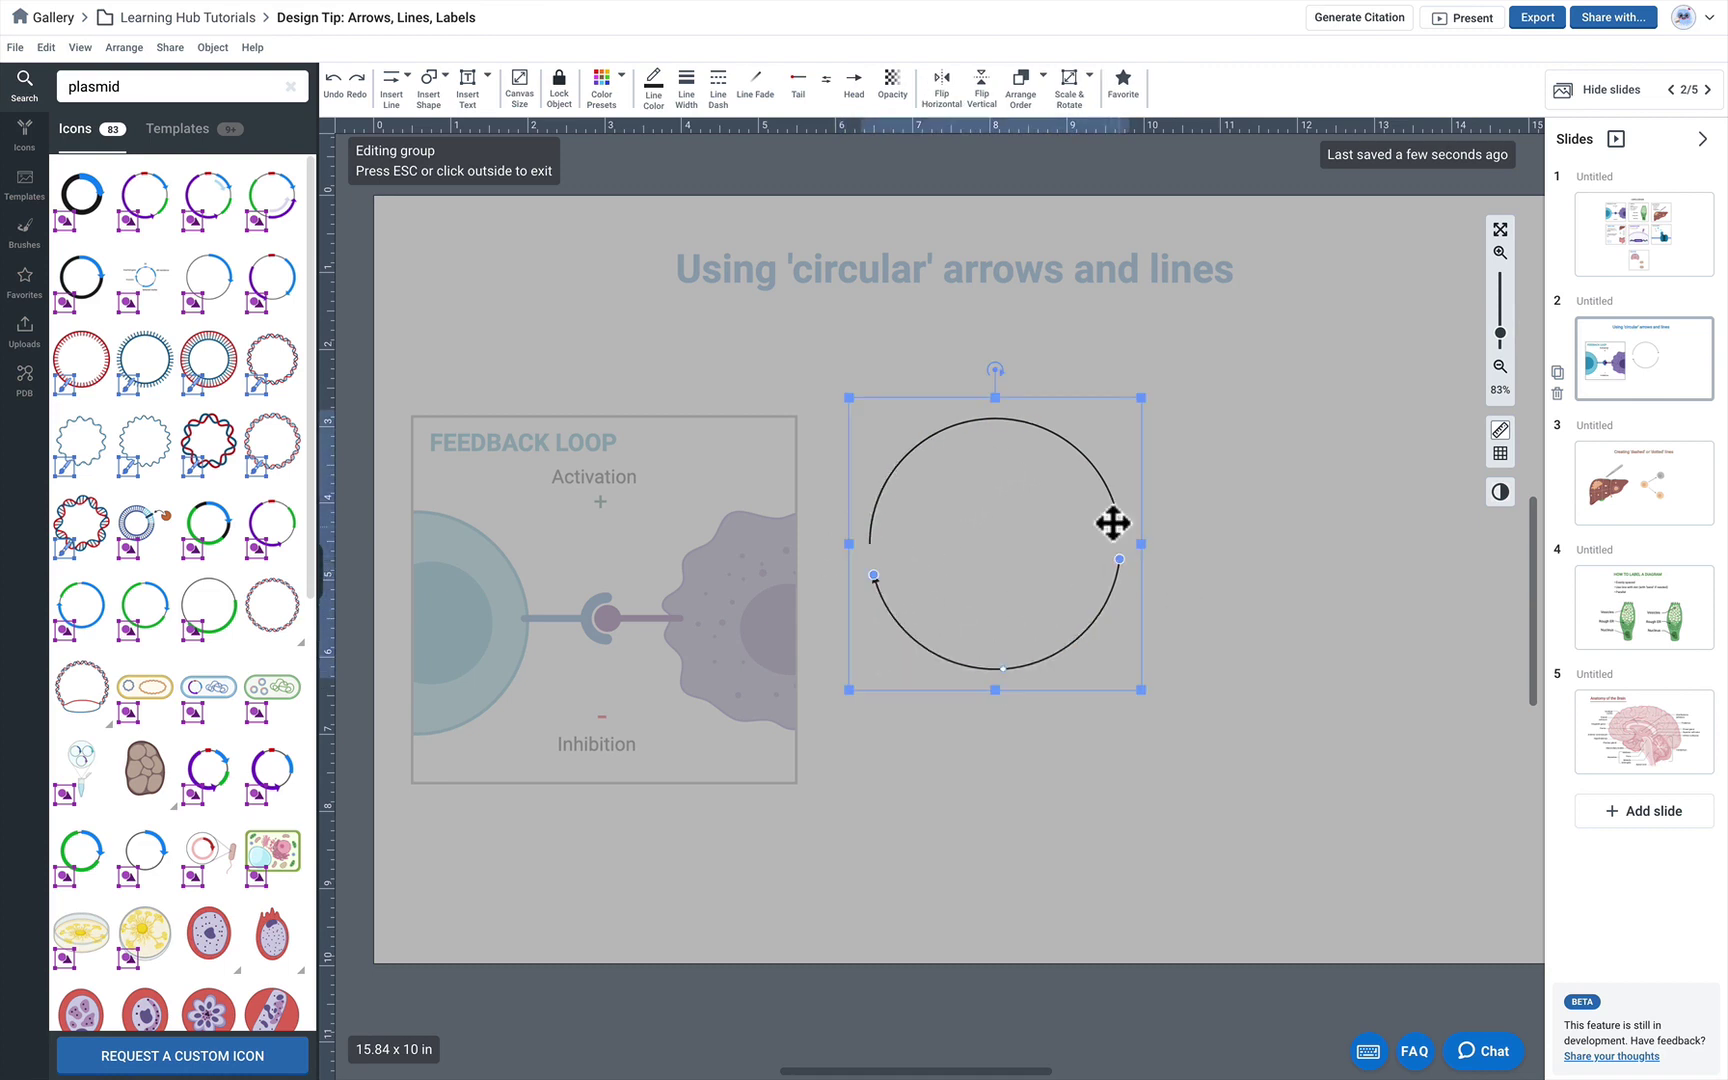
{"action": "left_click_drag", "start_coordinate": [1119, 524], "coordinate": [1091, 436]}
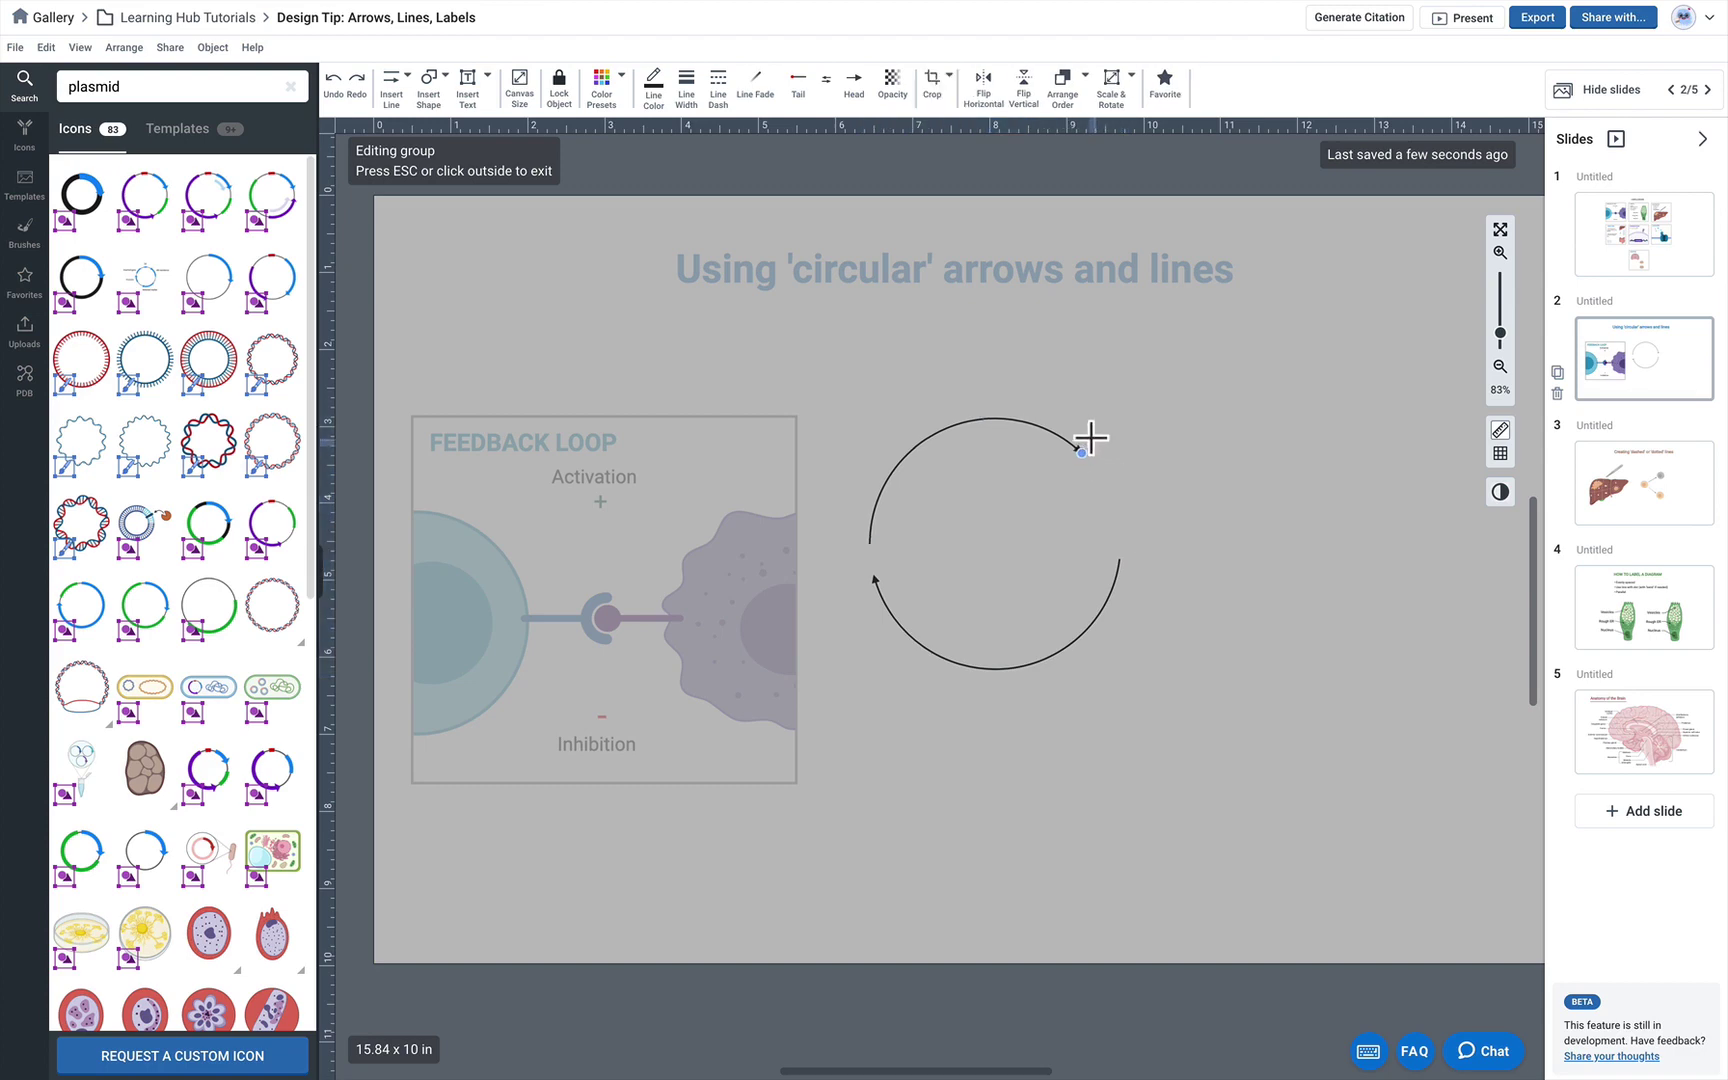
{"action": "left_click", "coordinate": [1123, 567]}
{"action": "left_click_drag", "start_coordinate": [1123, 567], "coordinate": [1089, 462]}
{"action": "mouse_move", "coordinate": [870, 573]}
{"action": "left_mouse_down"}
{"action": "mouse_move", "coordinate": [930, 648]}
{"action": "mouse_move", "coordinate": [1003, 670]}
{"action": "mouse_move", "coordinate": [871, 563]}
{"action": "left_mouse_up"}
- Cut the lower and left arcs into three separate pieces and trim the top arc's end
{"action": "left_click", "coordinate": [1051, 652]}
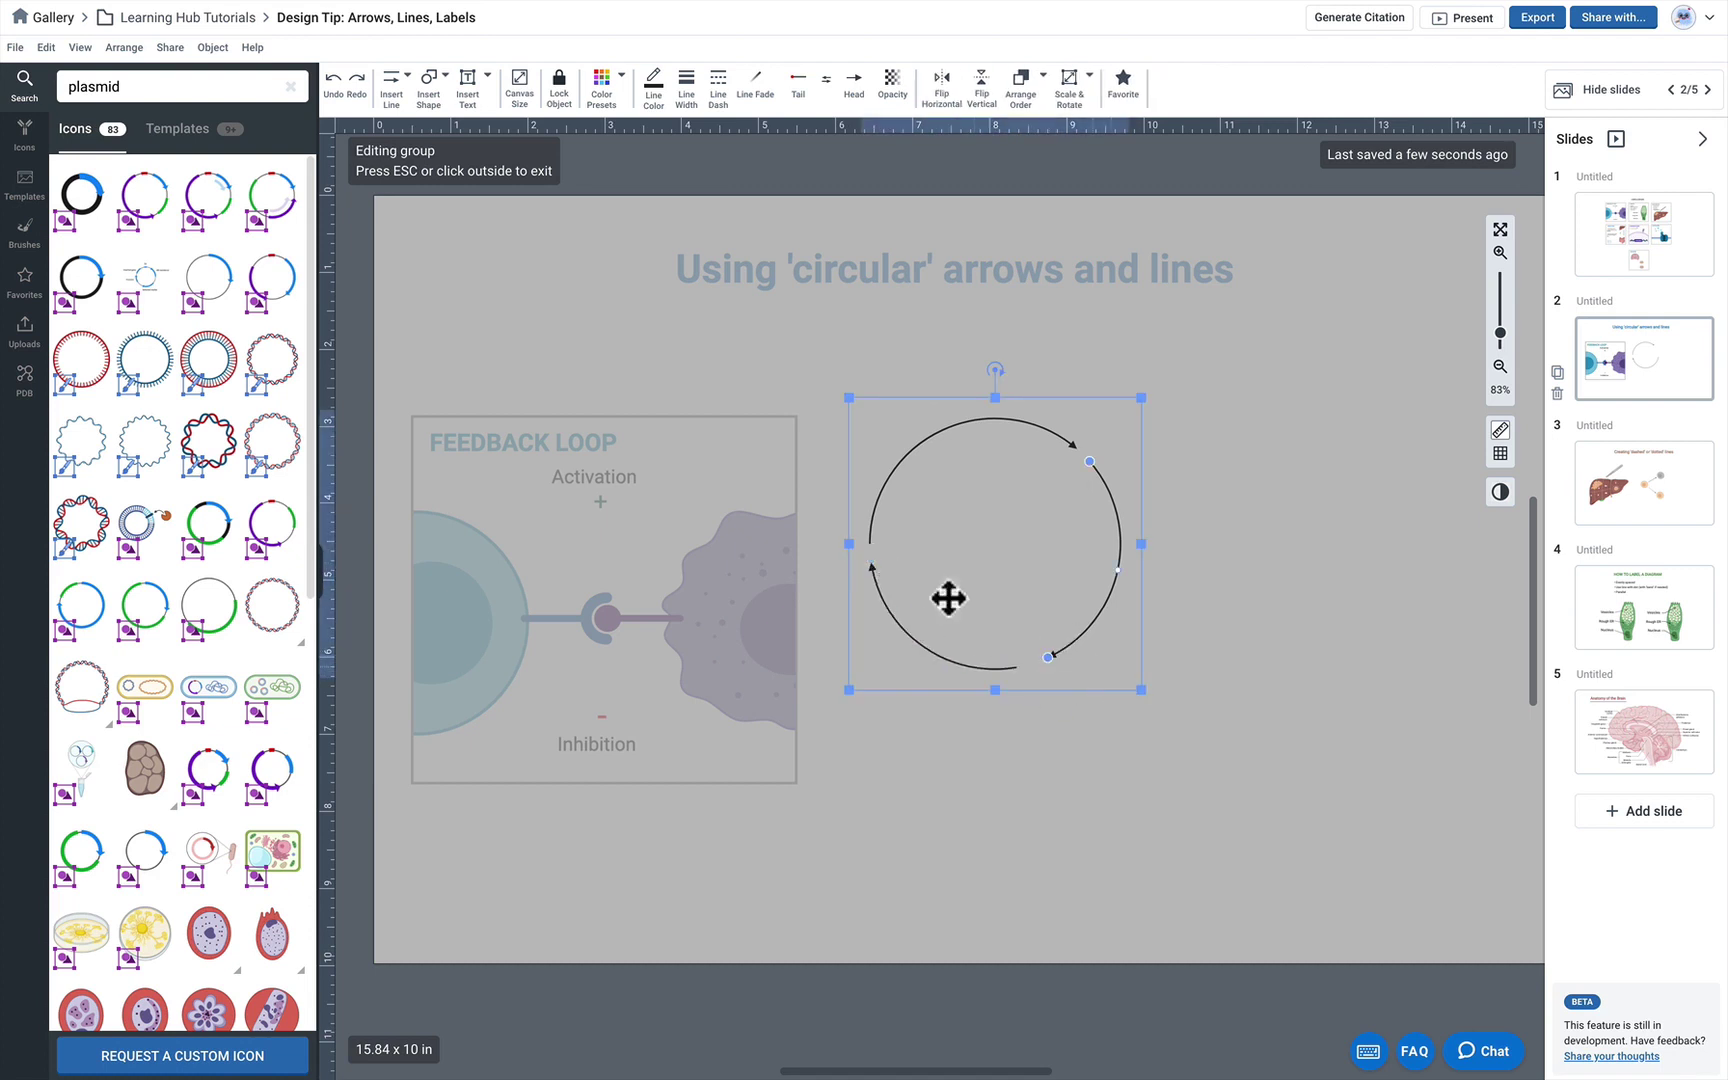
{"action": "left_click", "coordinate": [869, 541]}
{"action": "left_click", "coordinate": [1094, 462]}
{"action": "left_click", "coordinate": [1118, 560]}
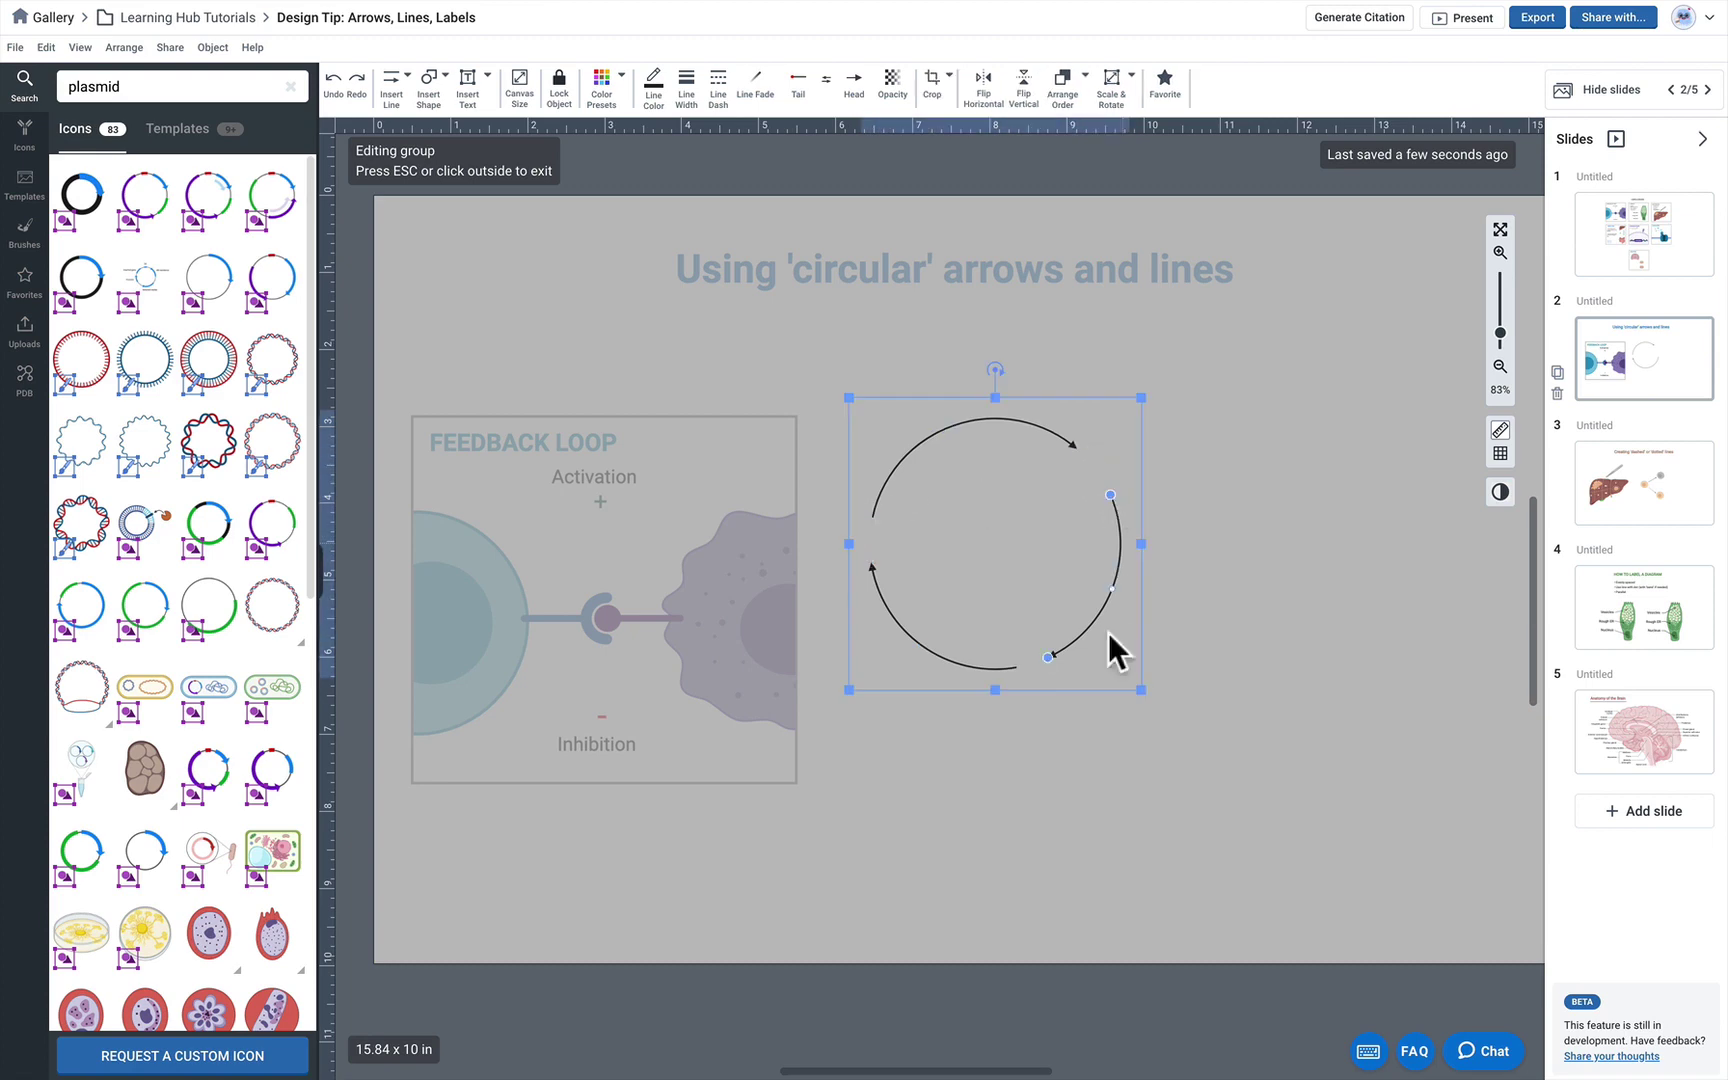
{"action": "left_click", "coordinate": [1046, 657]}
{"action": "left_click", "coordinate": [975, 667]}
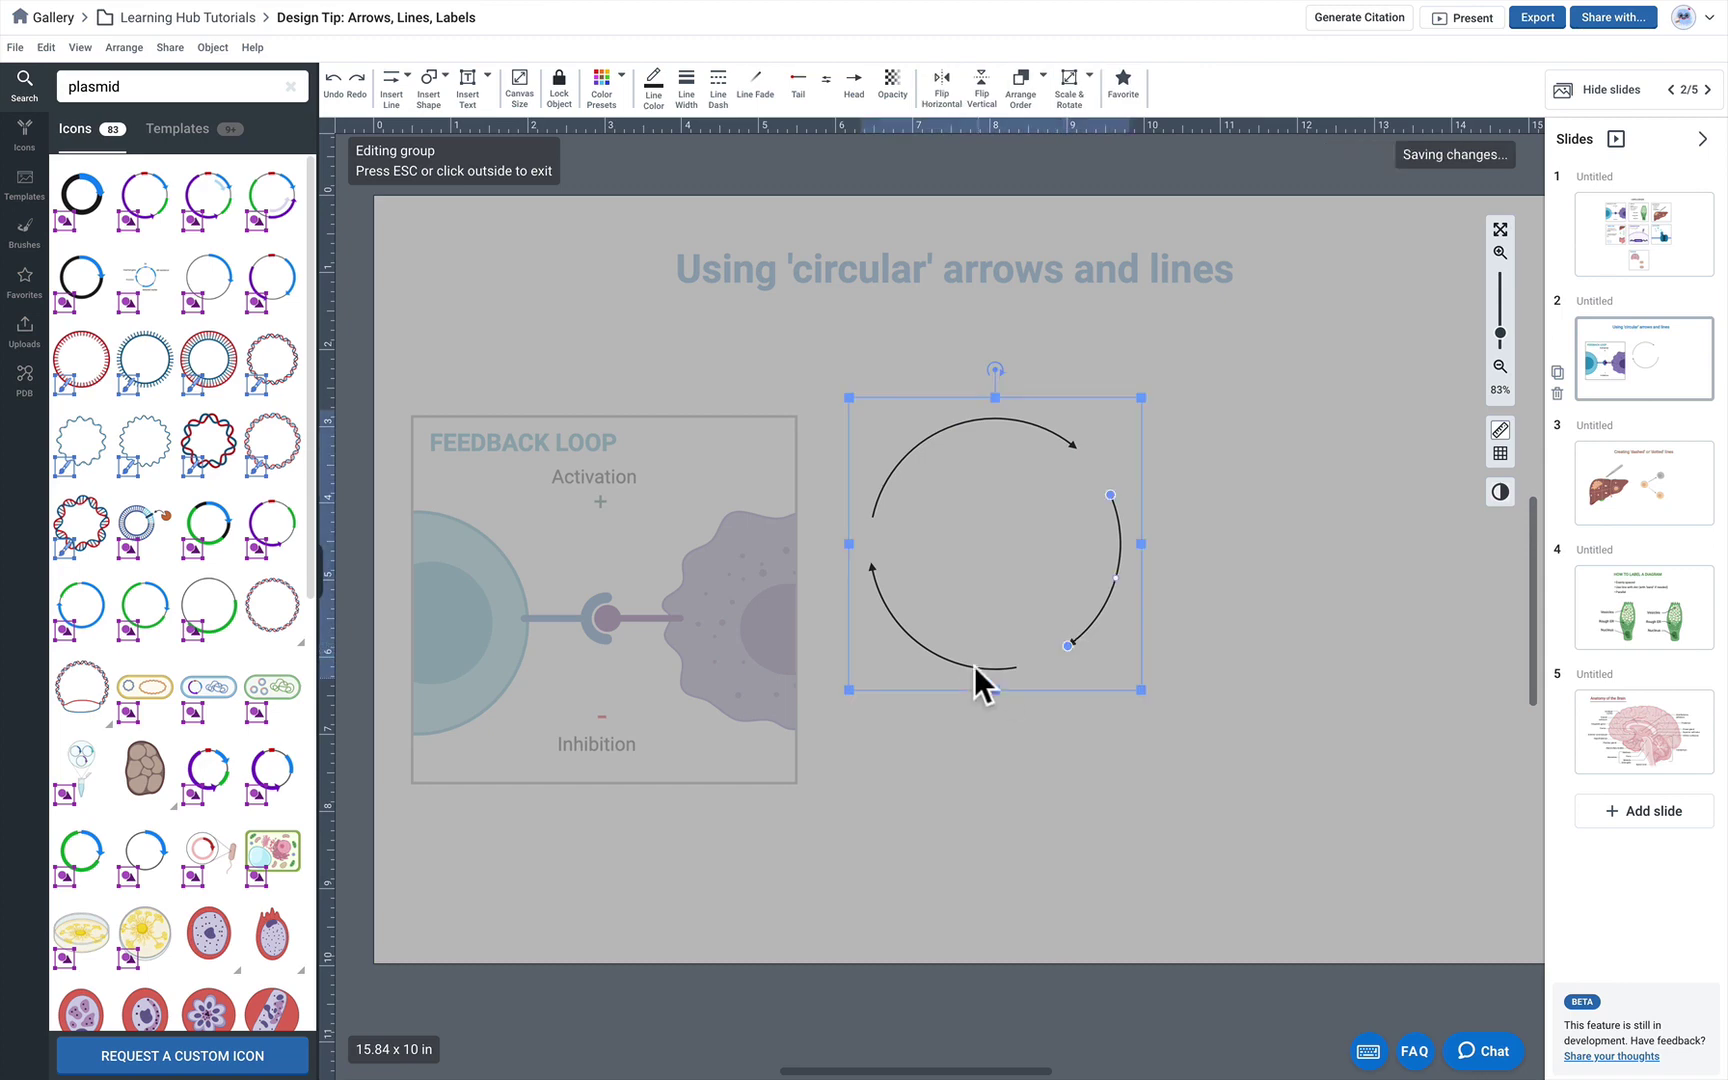
{"action": "left_click", "coordinate": [884, 500]}
{"action": "left_click_drag", "start_coordinate": [879, 513], "coordinate": [875, 507]}
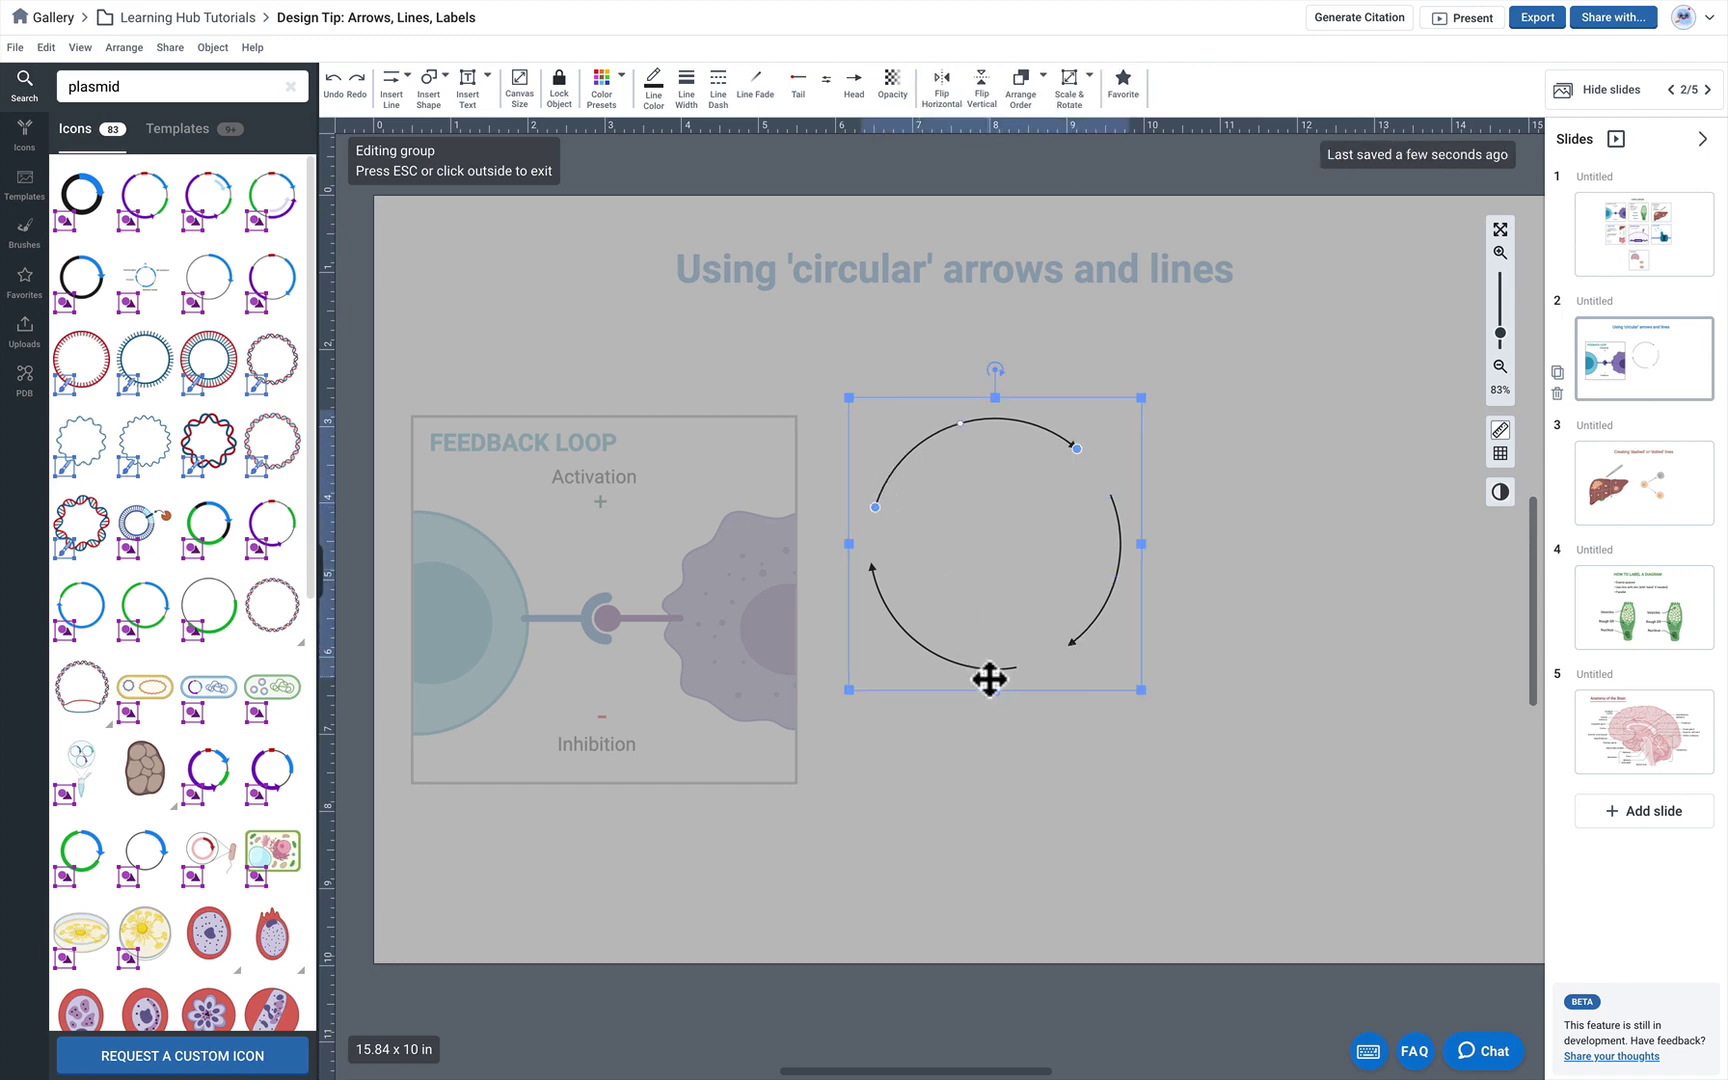
- Finish group editing and move the three-arc cycle down and to the right
{"action": "left_click", "coordinate": [1168, 795]}
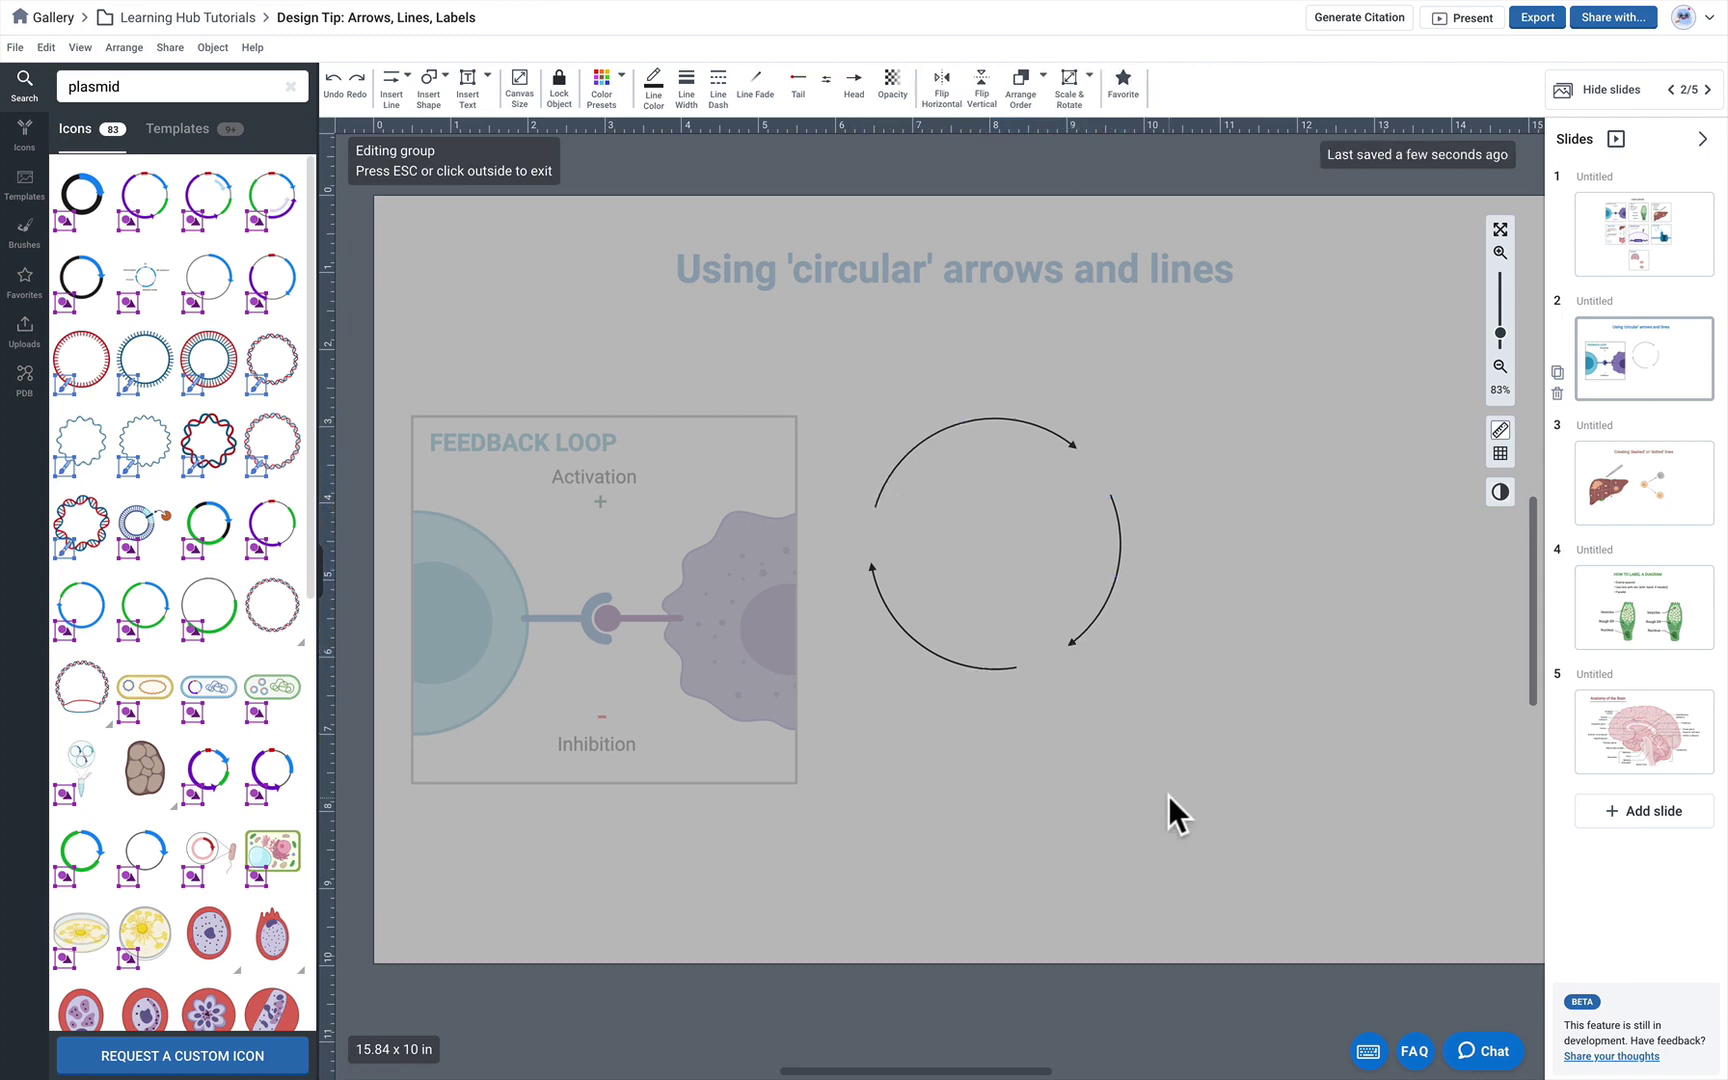
{"action": "left_click", "coordinate": [1108, 787]}
{"action": "left_click_drag", "start_coordinate": [1084, 644], "coordinate": [1088, 694]}
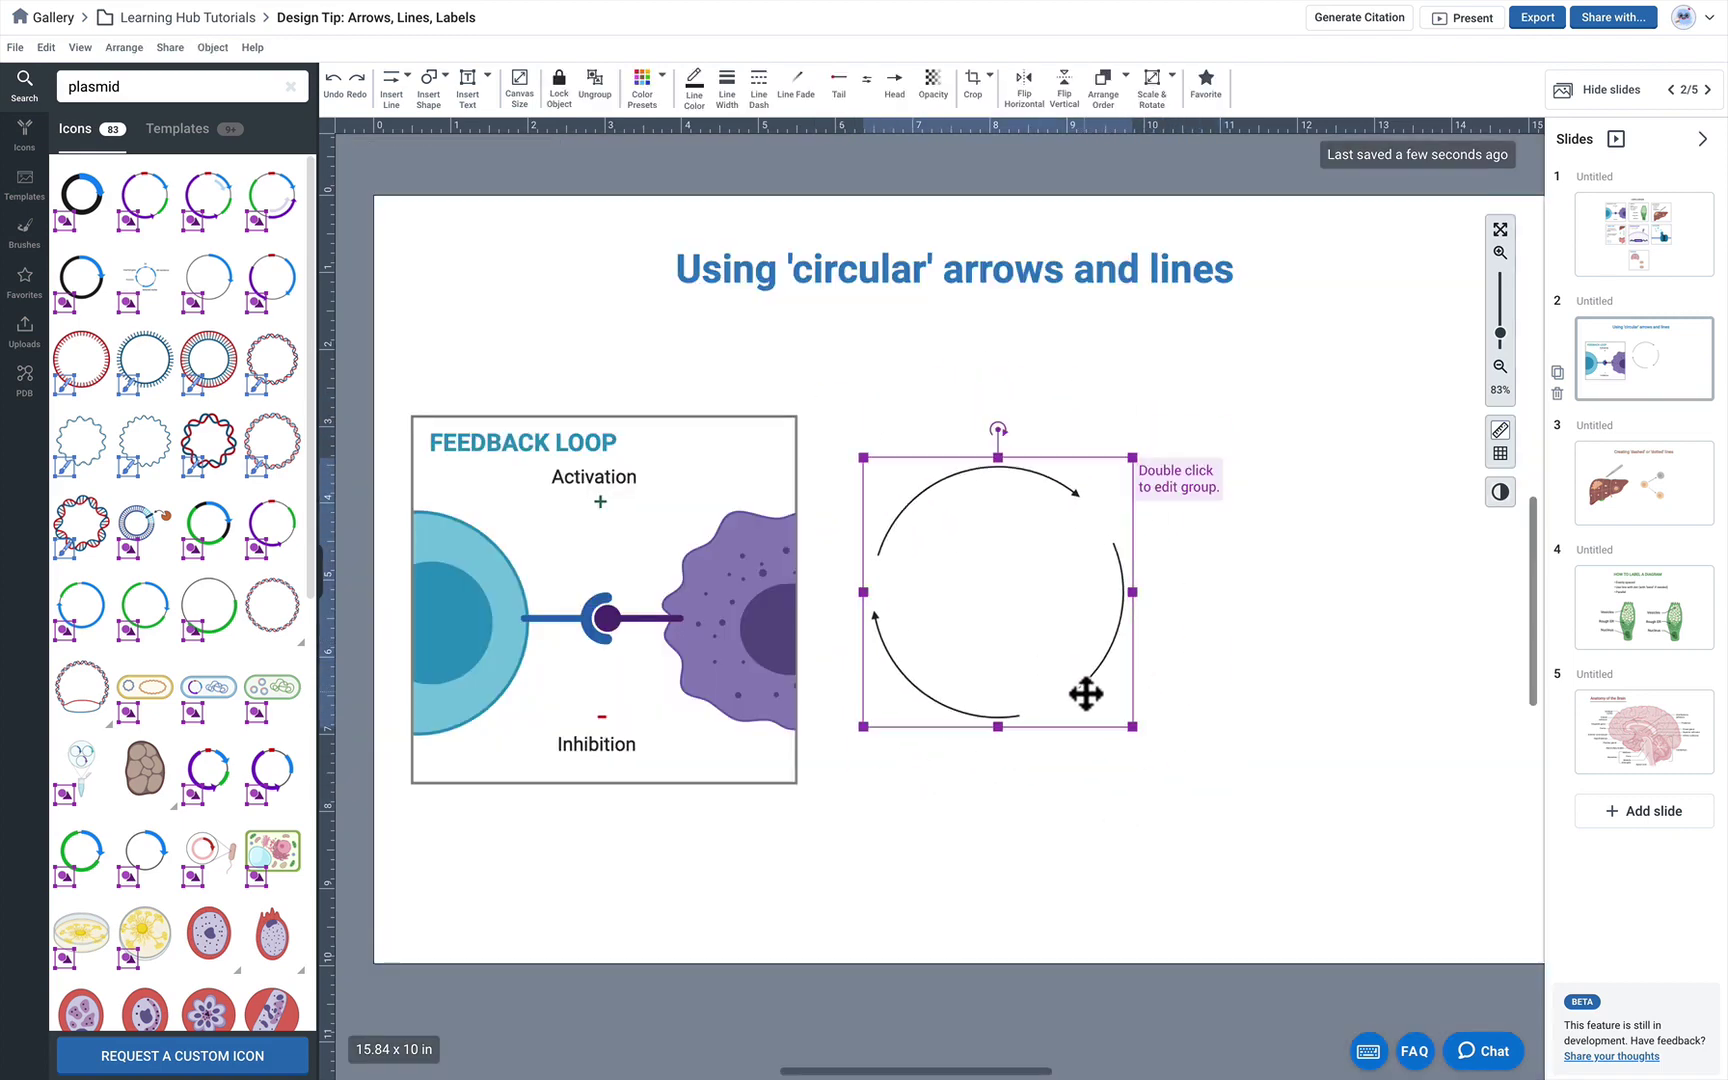
- Adjust the line thickness and arrowhead size of the three cycle arrows
{"action": "left_click", "coordinate": [740, 84]}
{"action": "left_click_drag", "start_coordinate": [790, 130], "coordinate": [806, 130]}
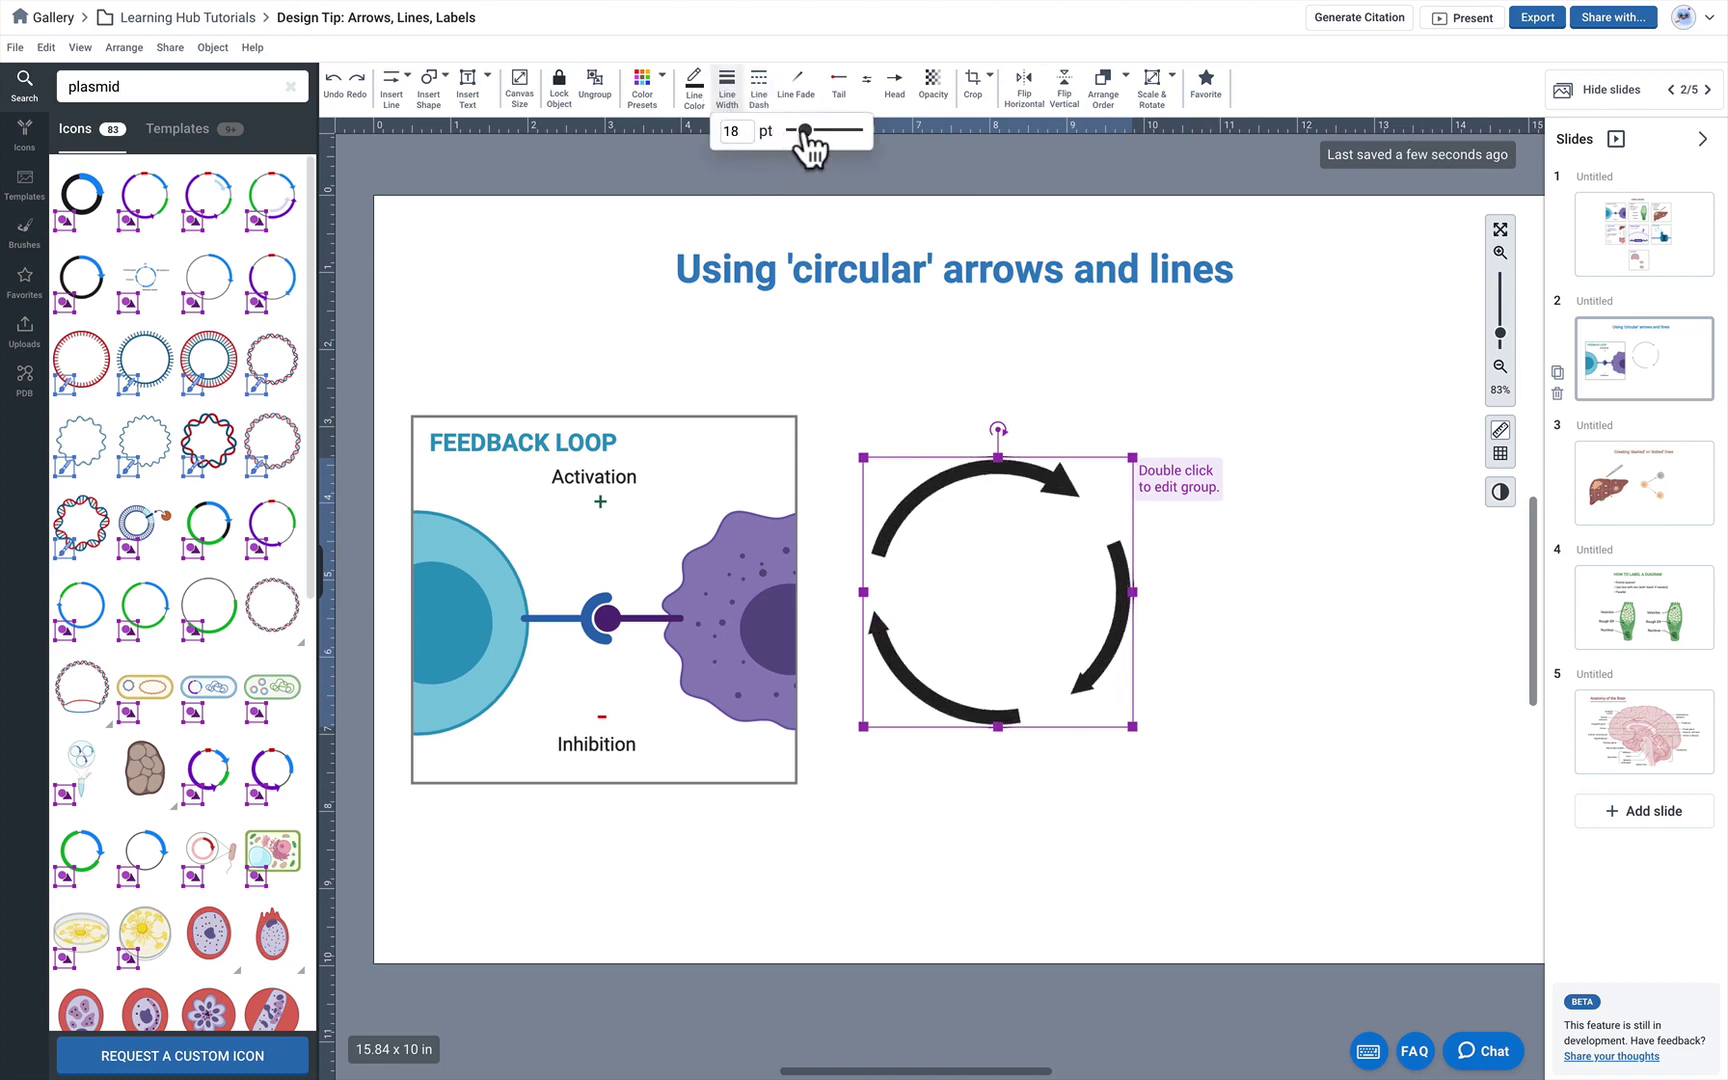
{"action": "left_click", "coordinate": [897, 84]}
{"action": "mouse_move", "coordinate": [956, 281]}
{"action": "left_mouse_down"}
{"action": "mouse_move", "coordinate": [976, 281]}
{"action": "mouse_move", "coordinate": [948, 281]}
{"action": "left_mouse_up"}
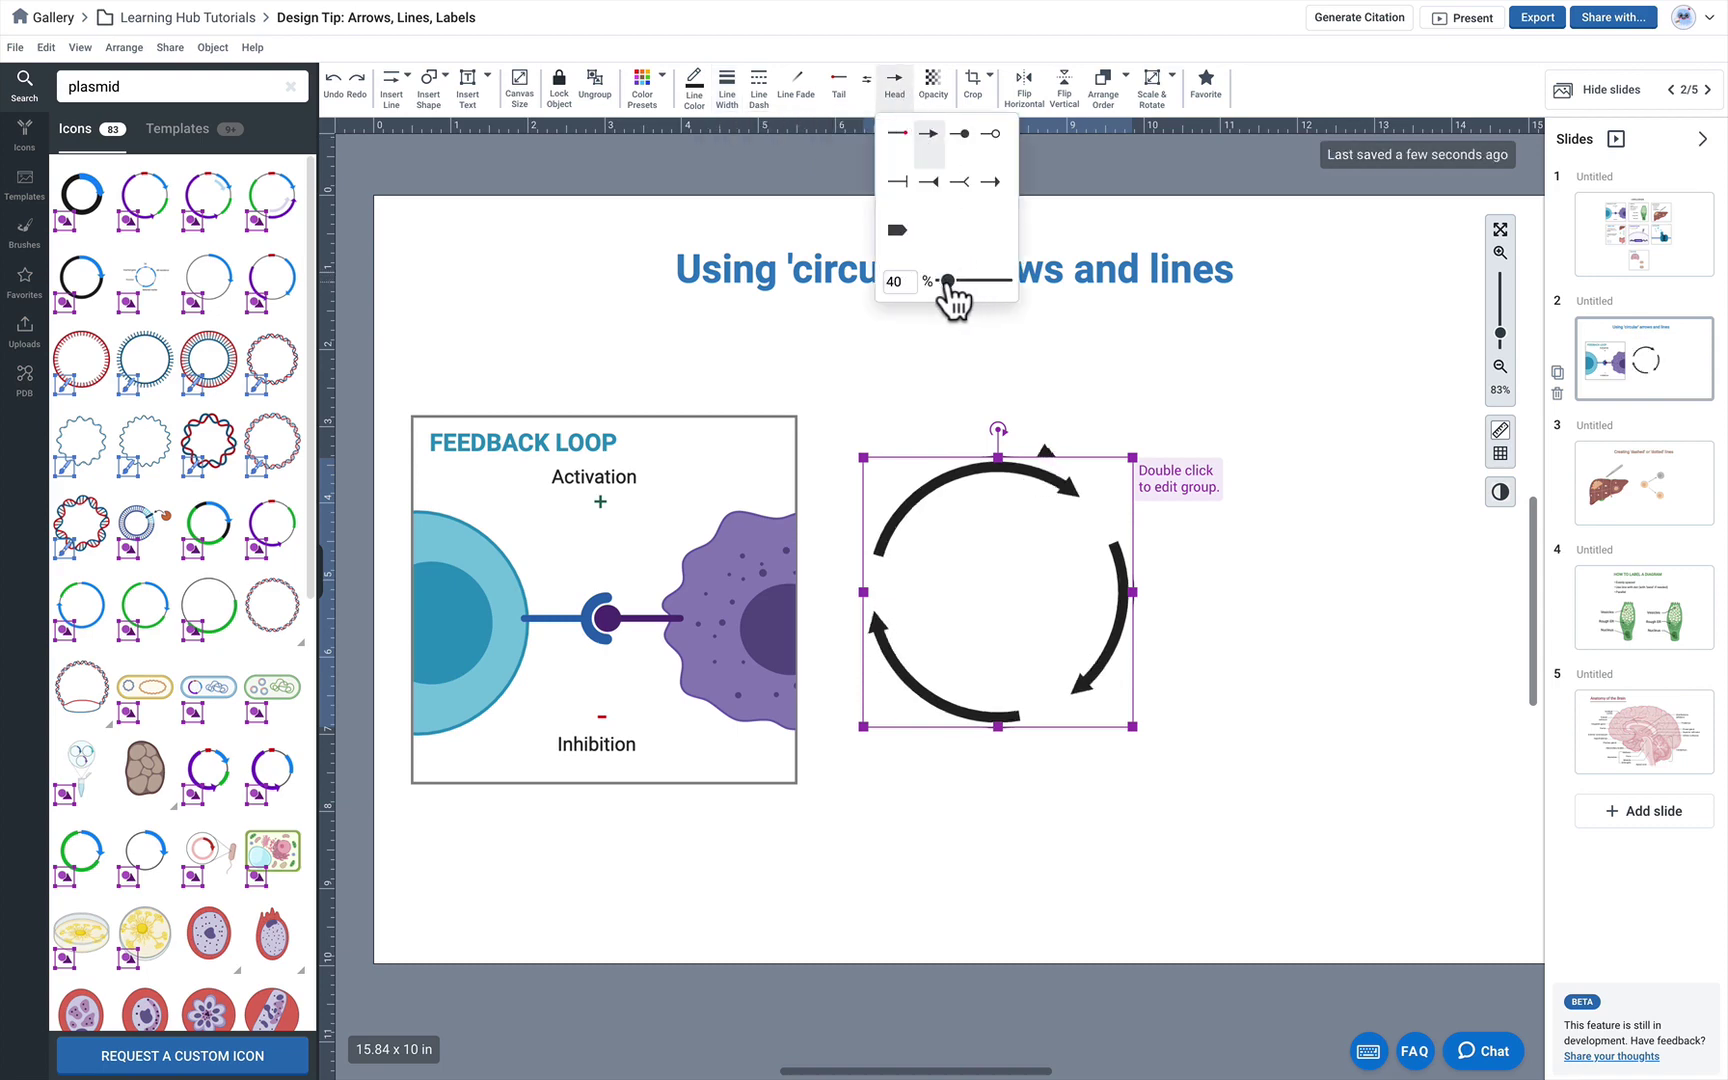
- Recolour the cycle arrows dark steel blue and shift the group down and right
{"action": "left_click", "coordinate": [665, 105]}
{"action": "left_click", "coordinate": [685, 138]}
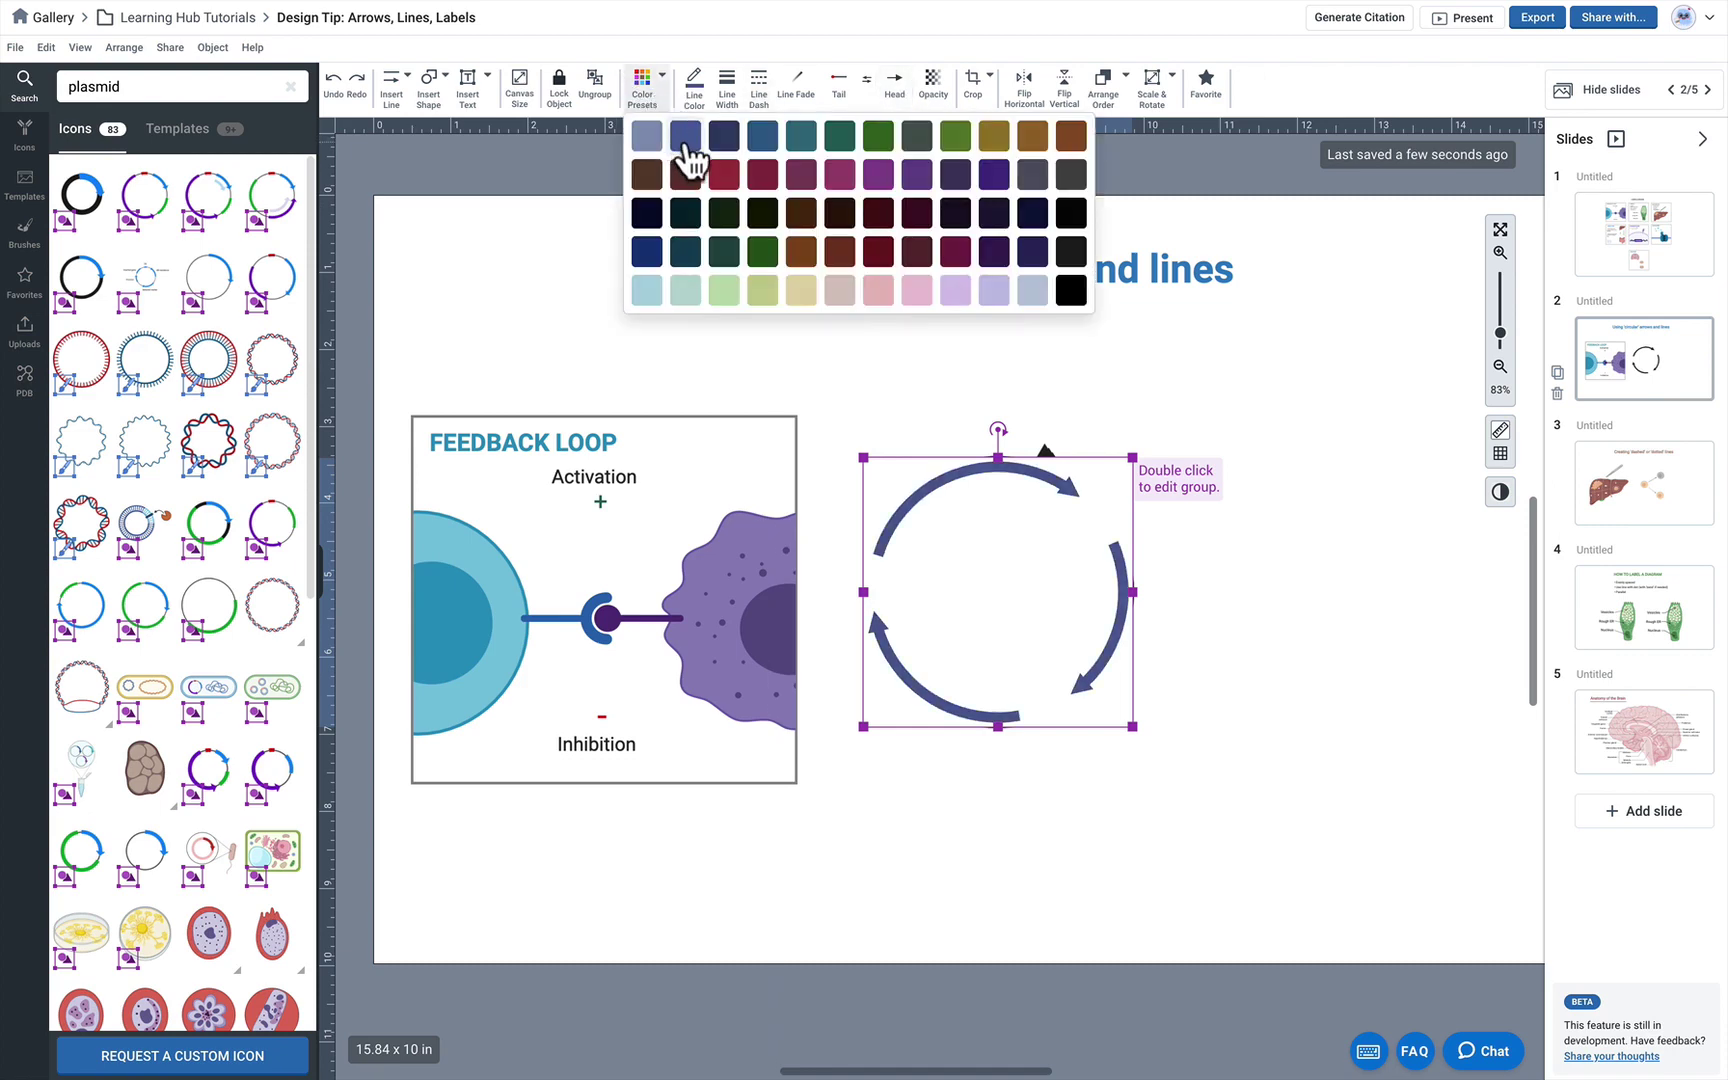
{"action": "left_click", "coordinate": [647, 138]}
{"action": "left_click", "coordinate": [723, 136]}
{"action": "left_click", "coordinate": [760, 136]}
{"action": "left_click_drag", "start_coordinate": [1041, 505], "coordinate": [1081, 566]}
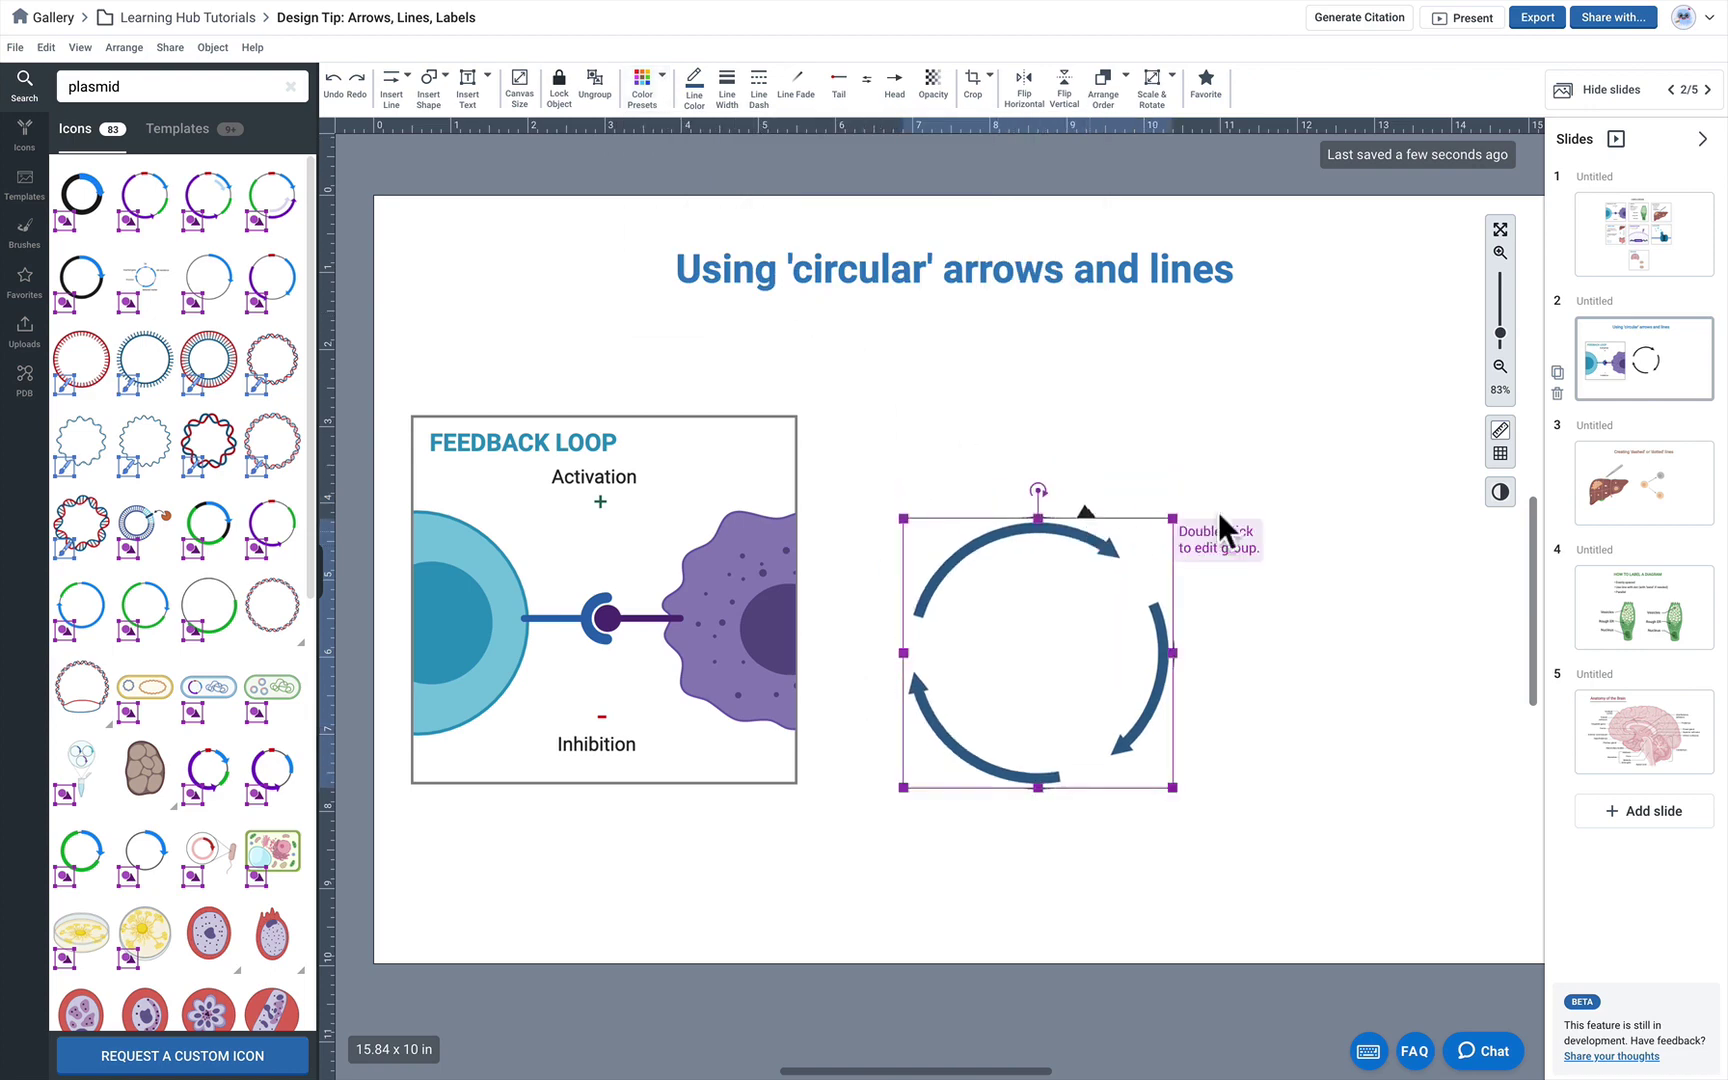
- Place a circled-number 1 label beside the upper-right arrowhead
{"action": "scroll", "coordinate": [1218, 512], "scroll_direction": "up", "scroll_amount": 1}
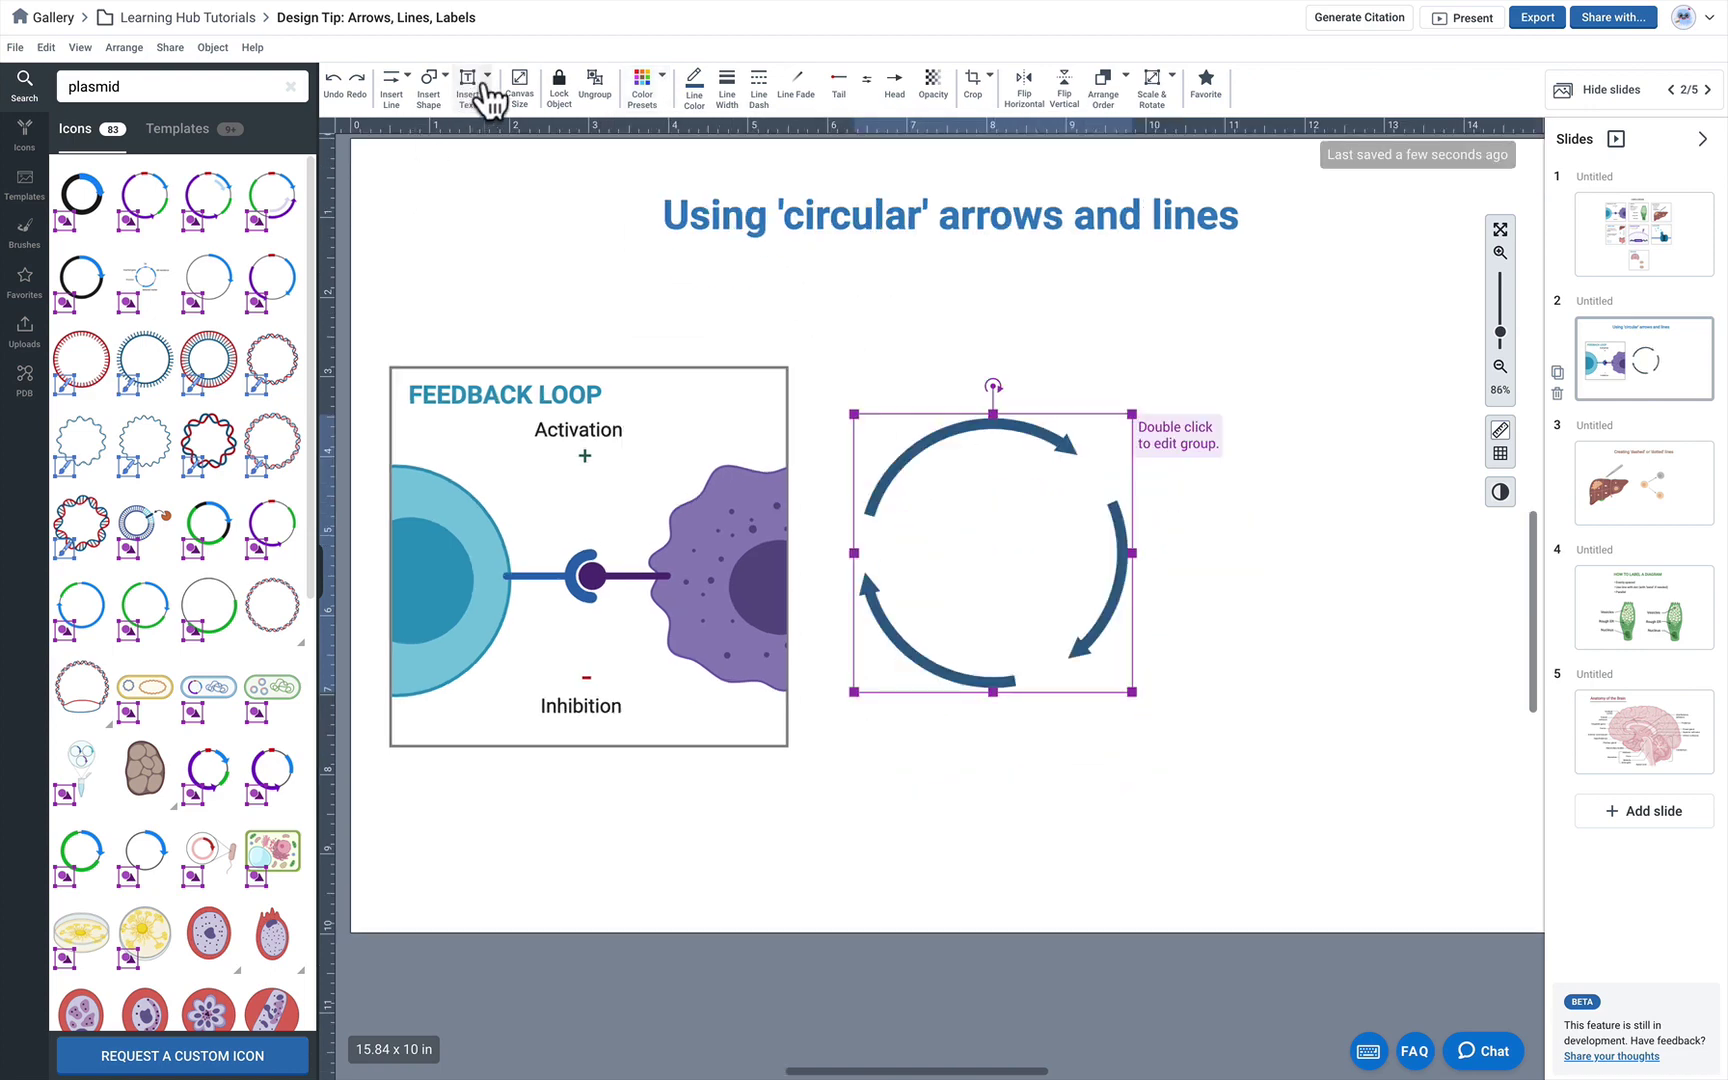
{"action": "left_click", "coordinate": [431, 82]}
{"action": "mouse_move", "coordinate": [488, 216]}
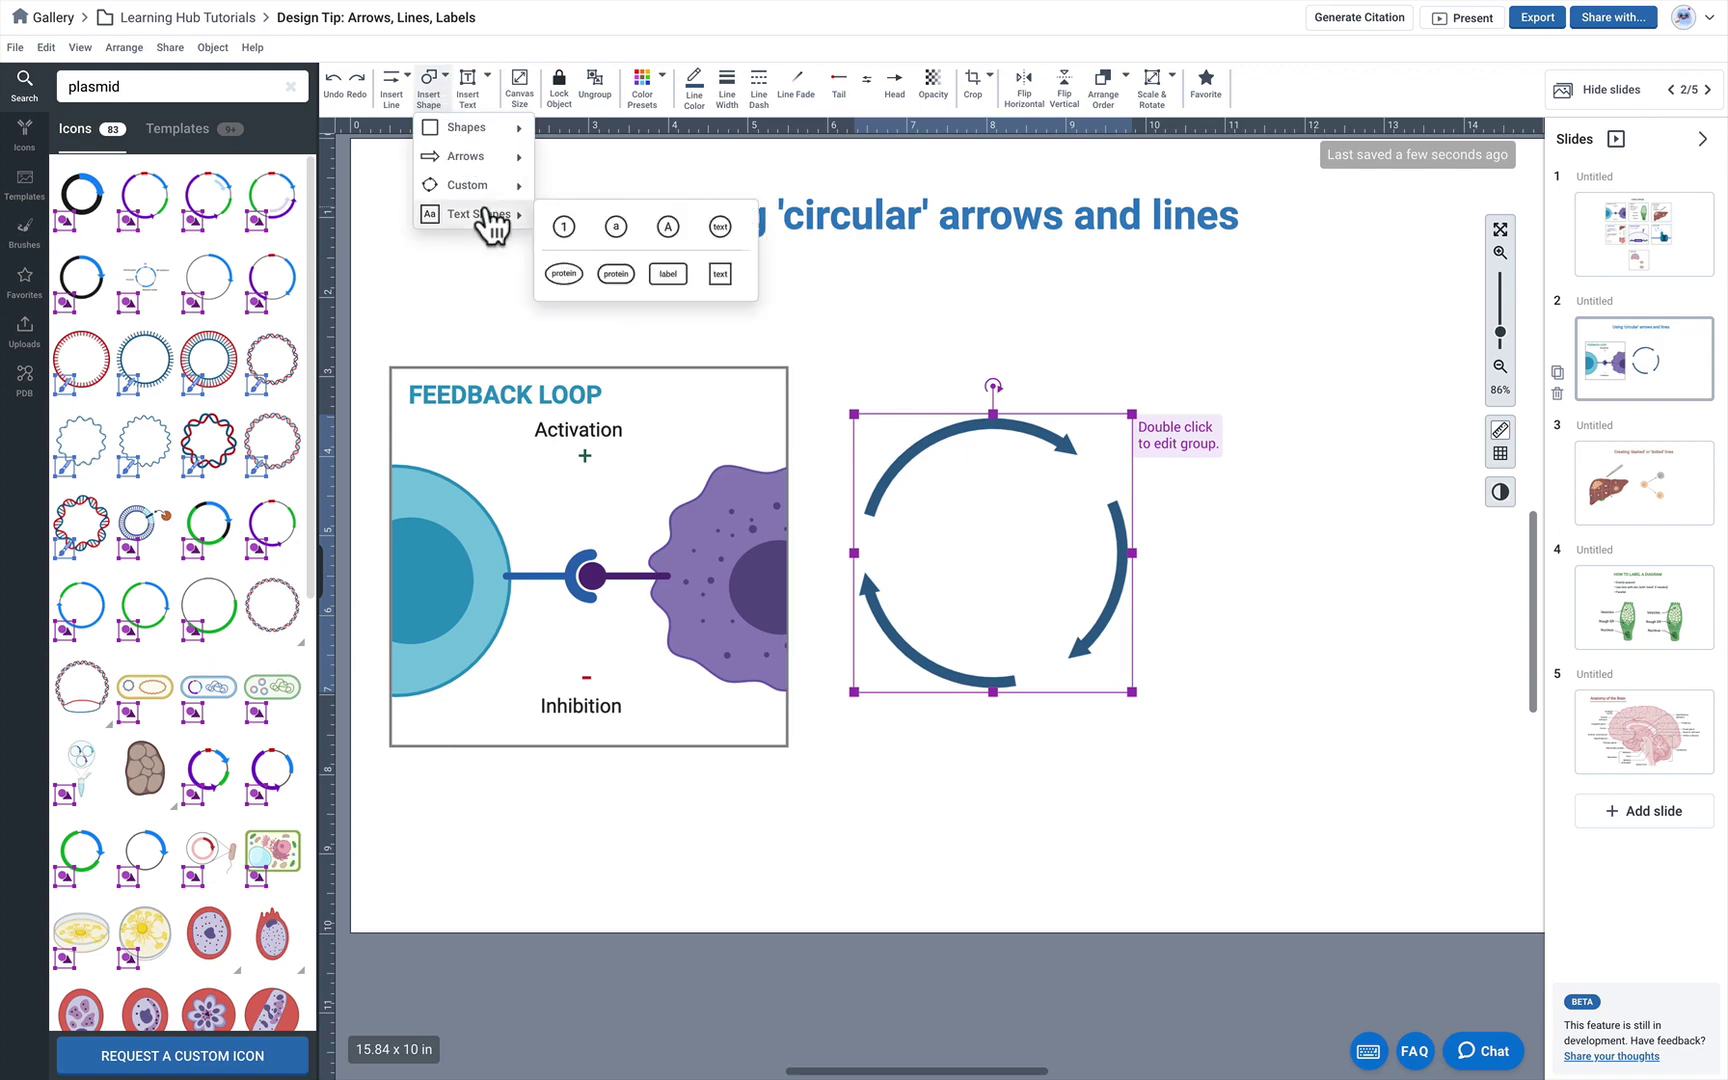
{"action": "left_click", "coordinate": [551, 230]}
{"action": "left_click", "coordinate": [1101, 472]}
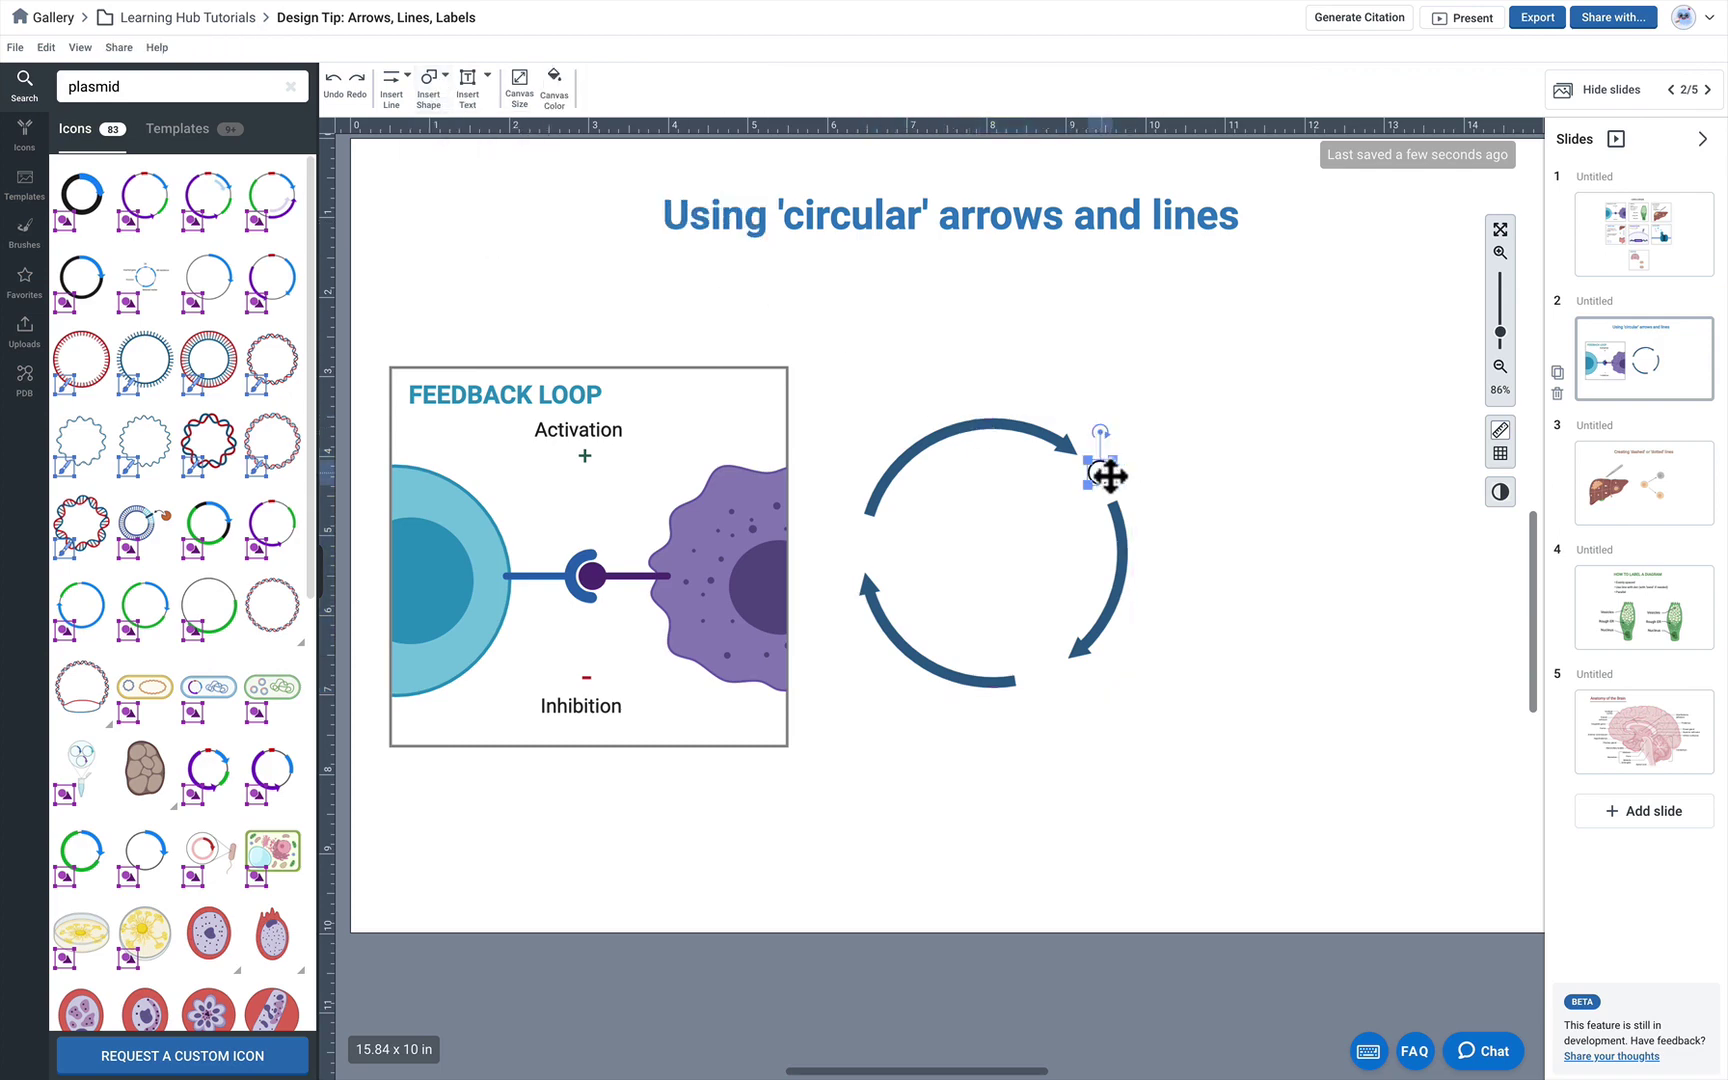
- Copy the label beside the lower arrowhead and change it to 2
{"action": "key", "text": "ctrl+c"}
{"action": "key", "text": "ctrl+v"}
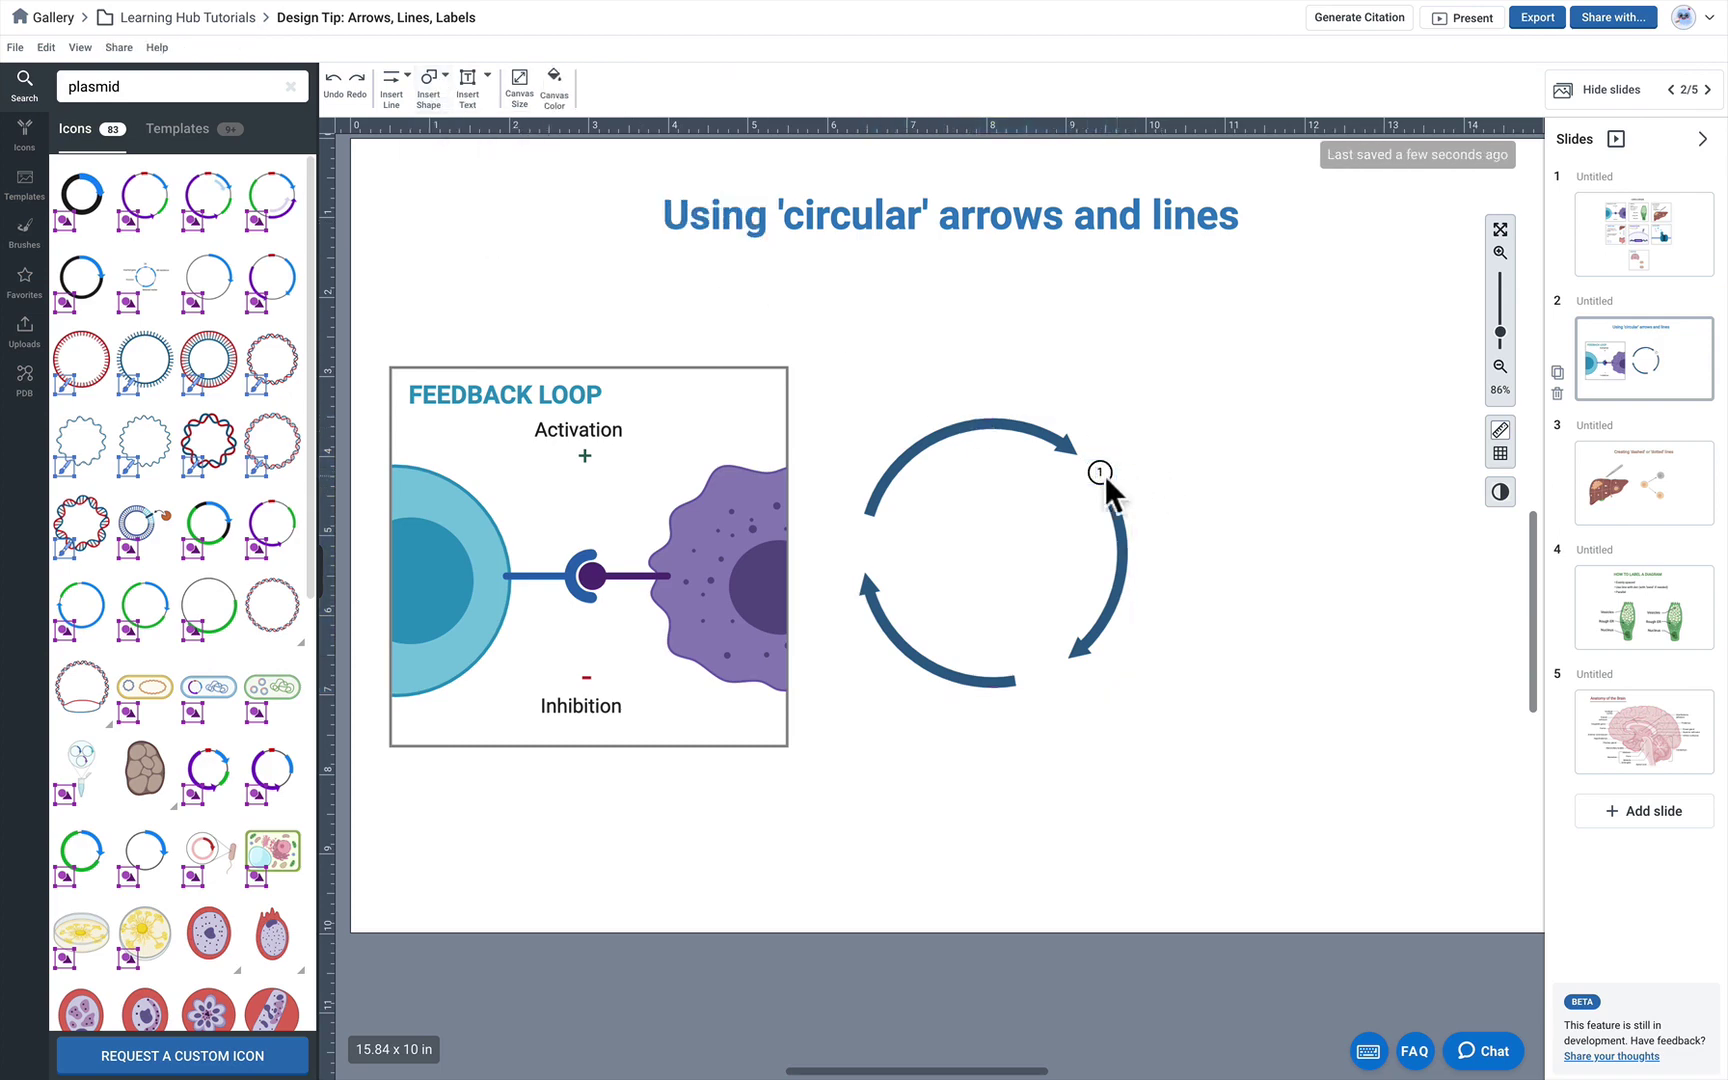
{"action": "left_click_drag", "start_coordinate": [1107, 490], "coordinate": [1045, 684]}
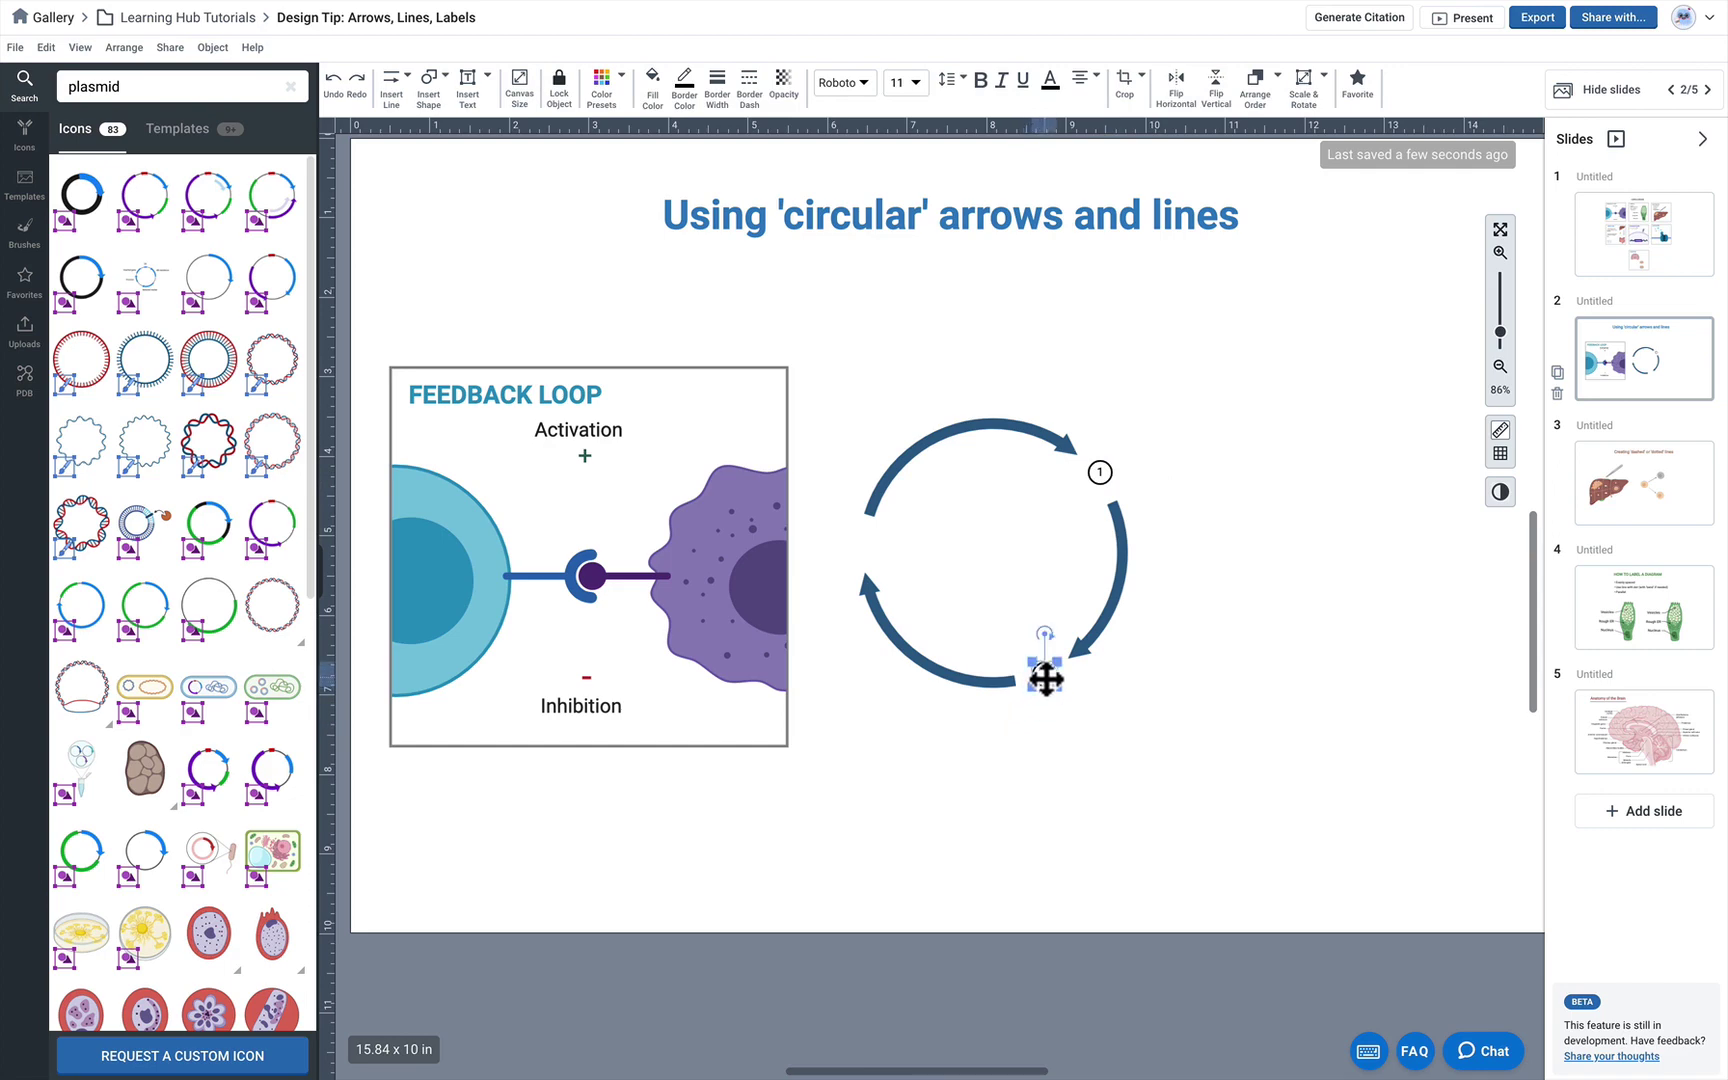
{"action": "double_click", "coordinate": [1044, 677]}
{"action": "type", "text": "2"}
{"action": "key", "text": "Escape"}
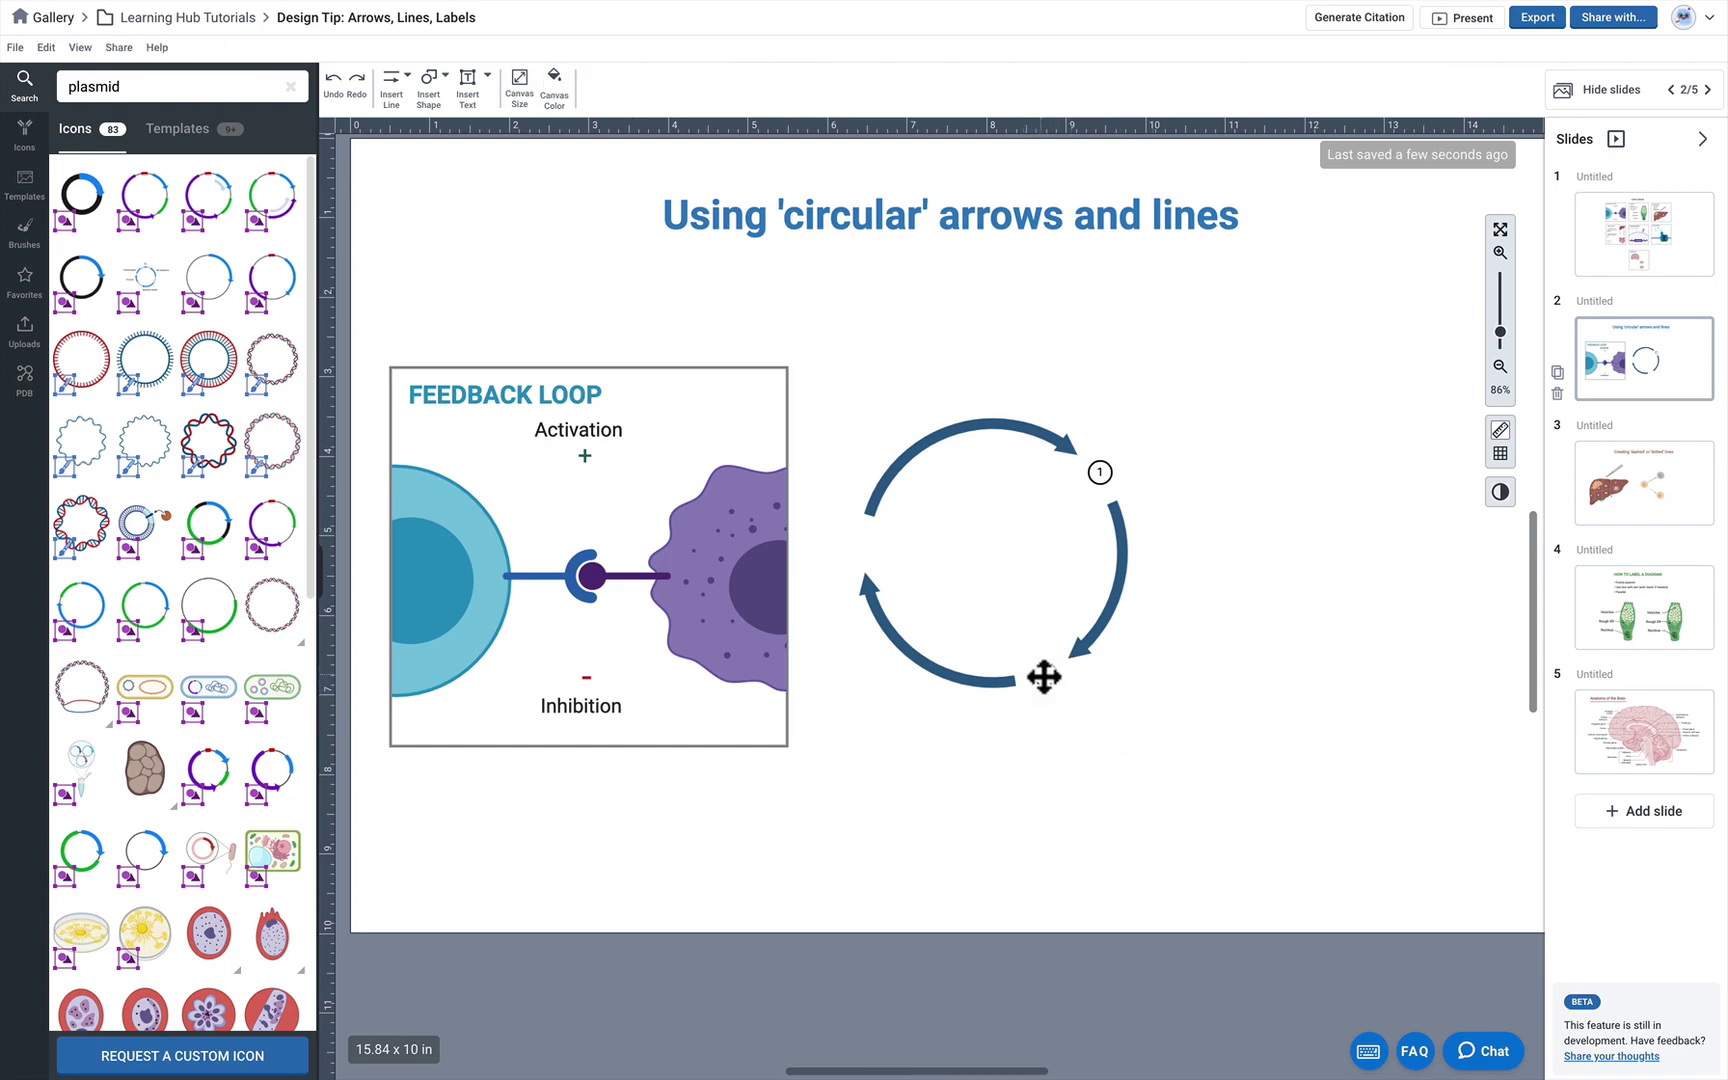
- Copy the label beside the left arrowhead and change it to 3
{"action": "key", "text": "ctrl+c"}
{"action": "key", "text": "ctrl+v"}
{"action": "left_click_drag", "start_coordinate": [1041, 675], "coordinate": [862, 552]}
{"action": "double_click", "coordinate": [857, 548]}
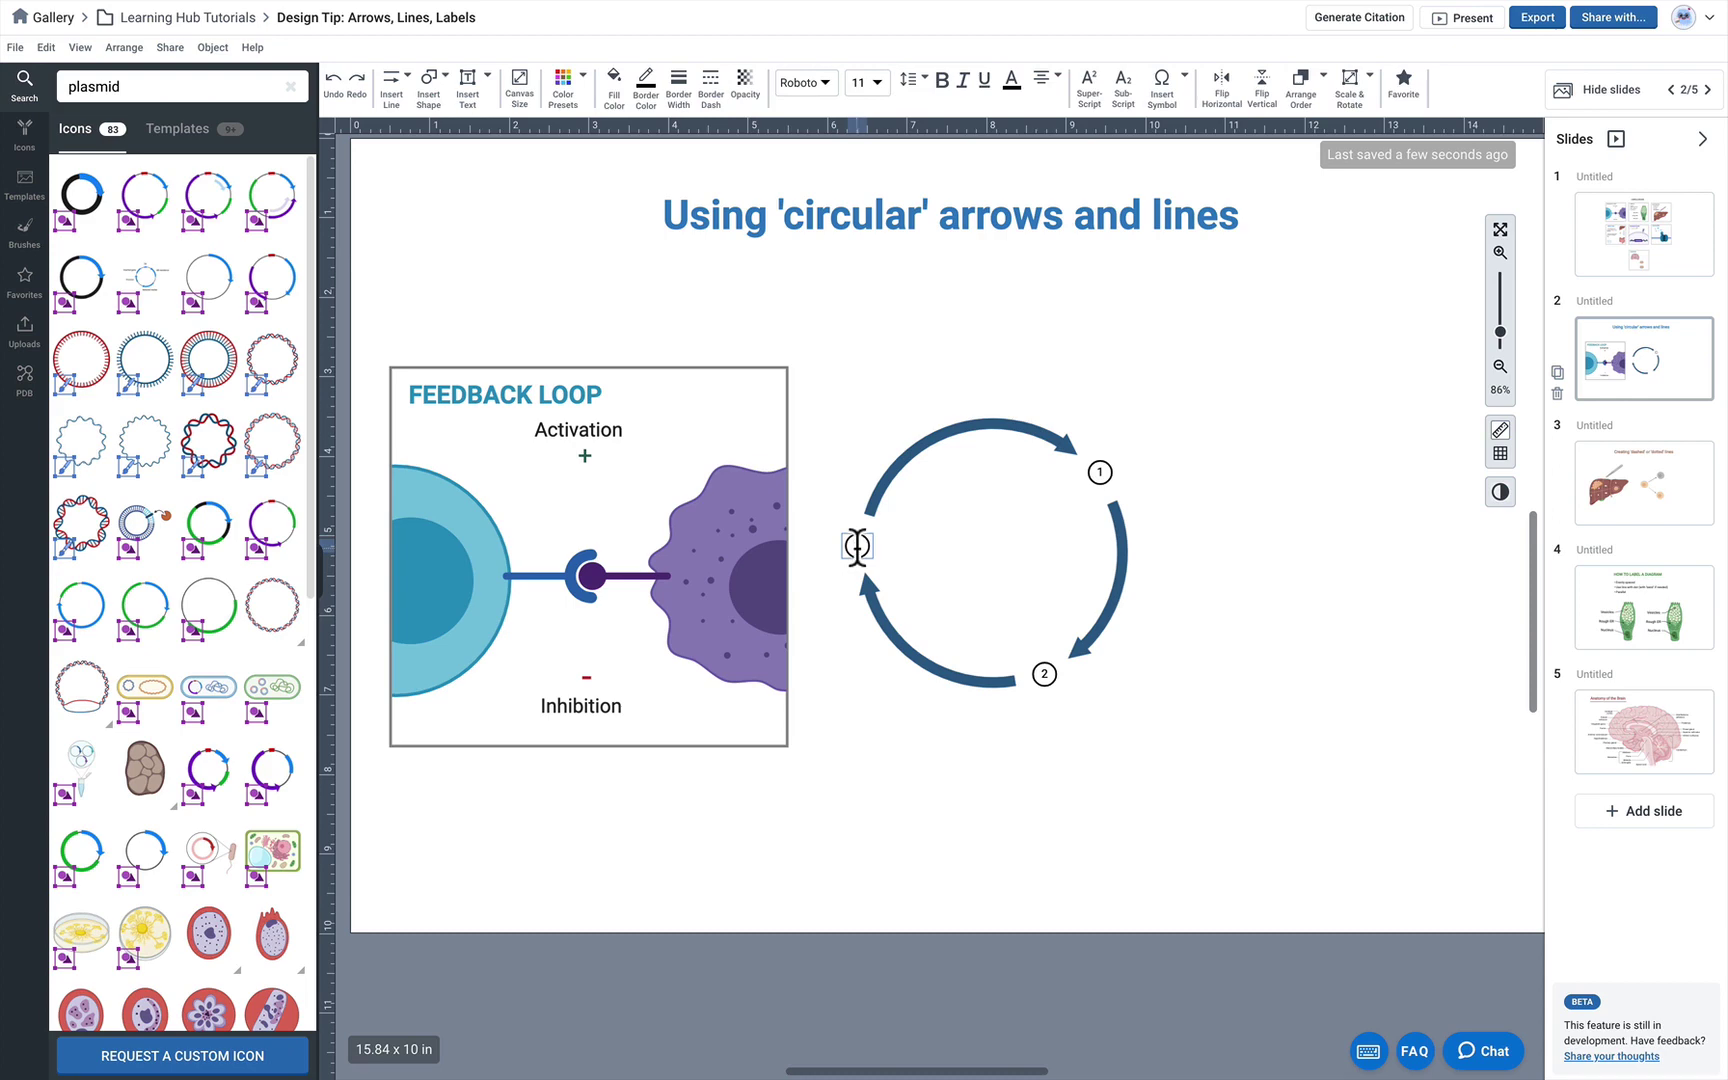
{"action": "left_click", "coordinate": [1172, 732]}
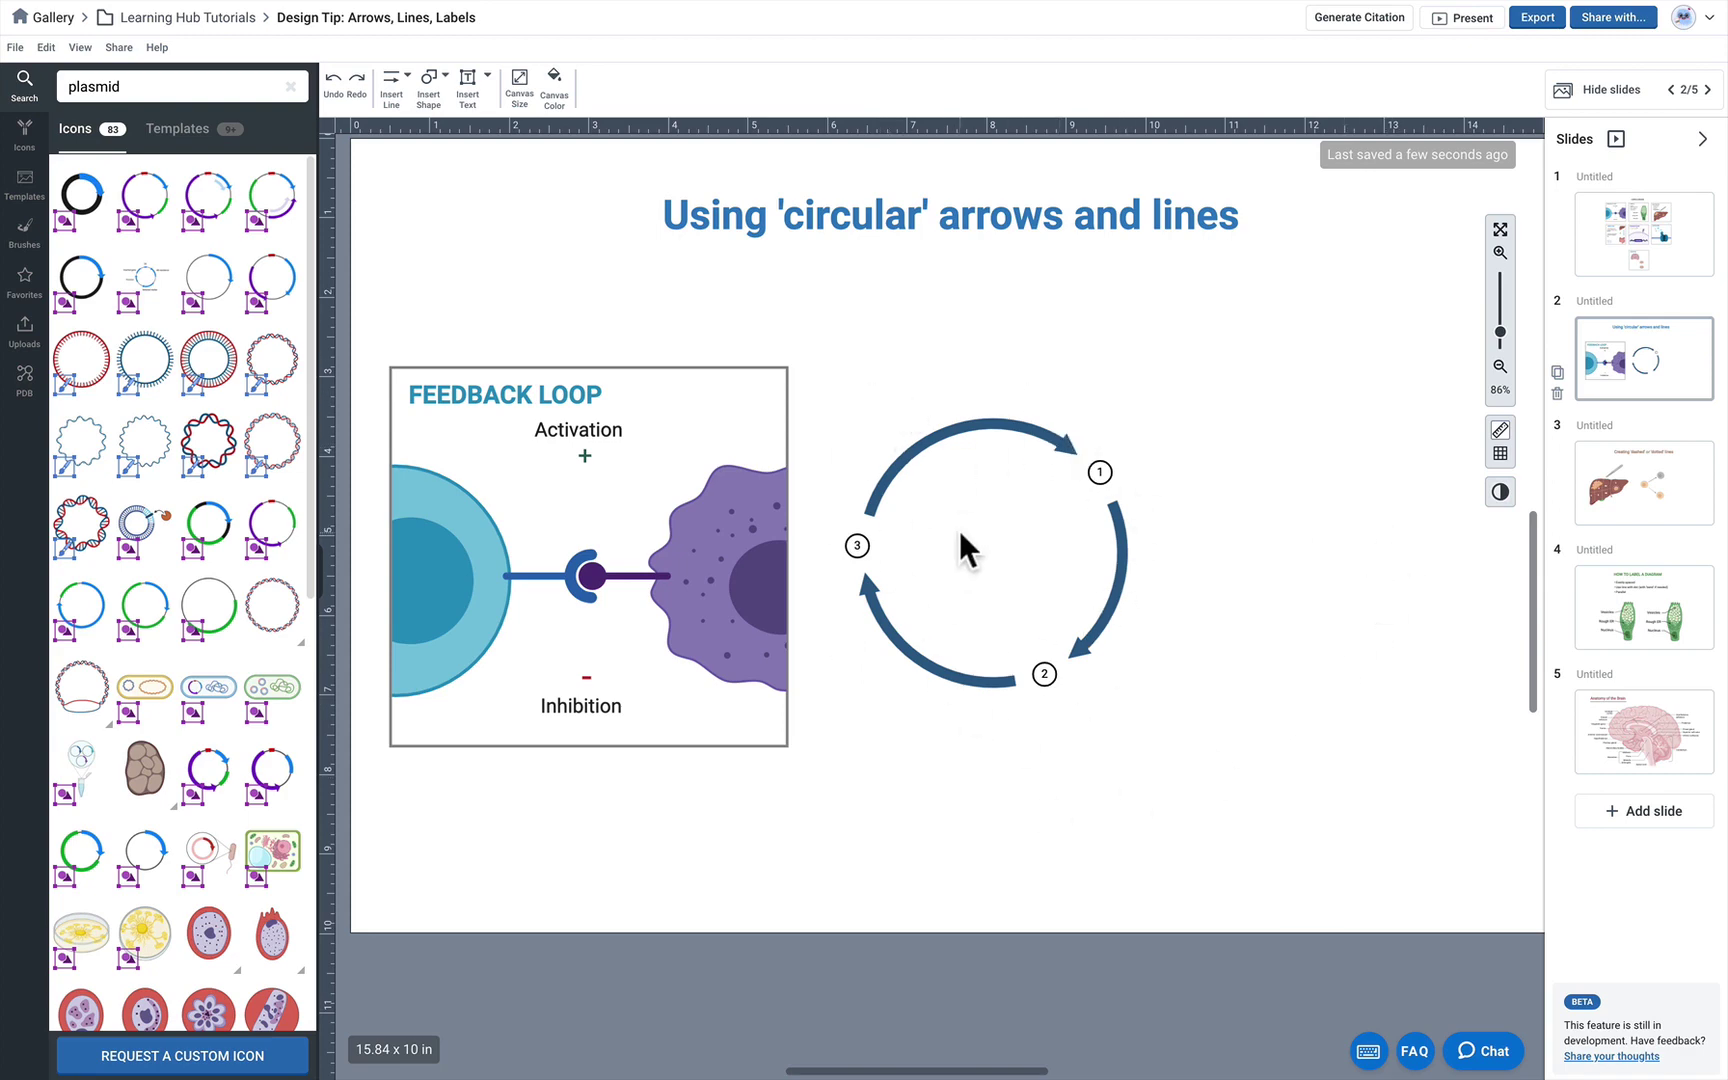
- Draw a circular line over the feedback-loop centre and rotate it about 12° clockwise
{"action": "left_click", "coordinate": [409, 91]}
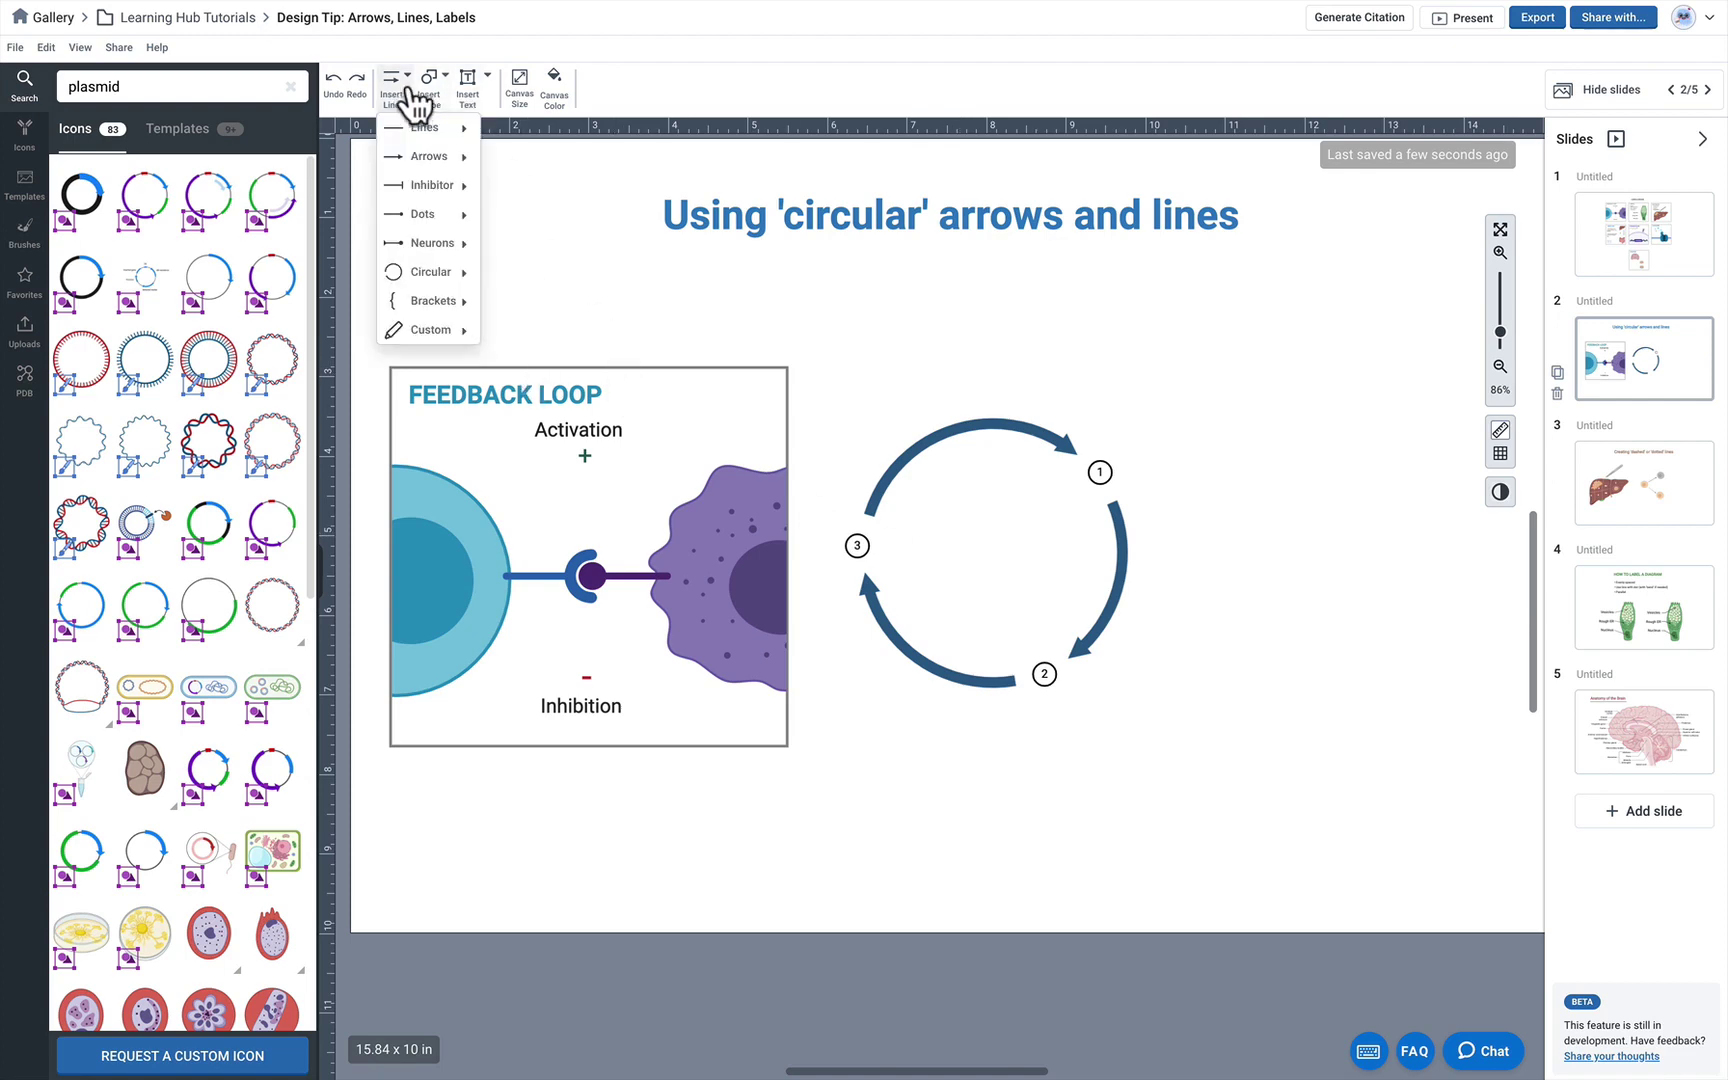
{"action": "mouse_move", "coordinate": [440, 273]}
{"action": "left_click", "coordinate": [505, 335]}
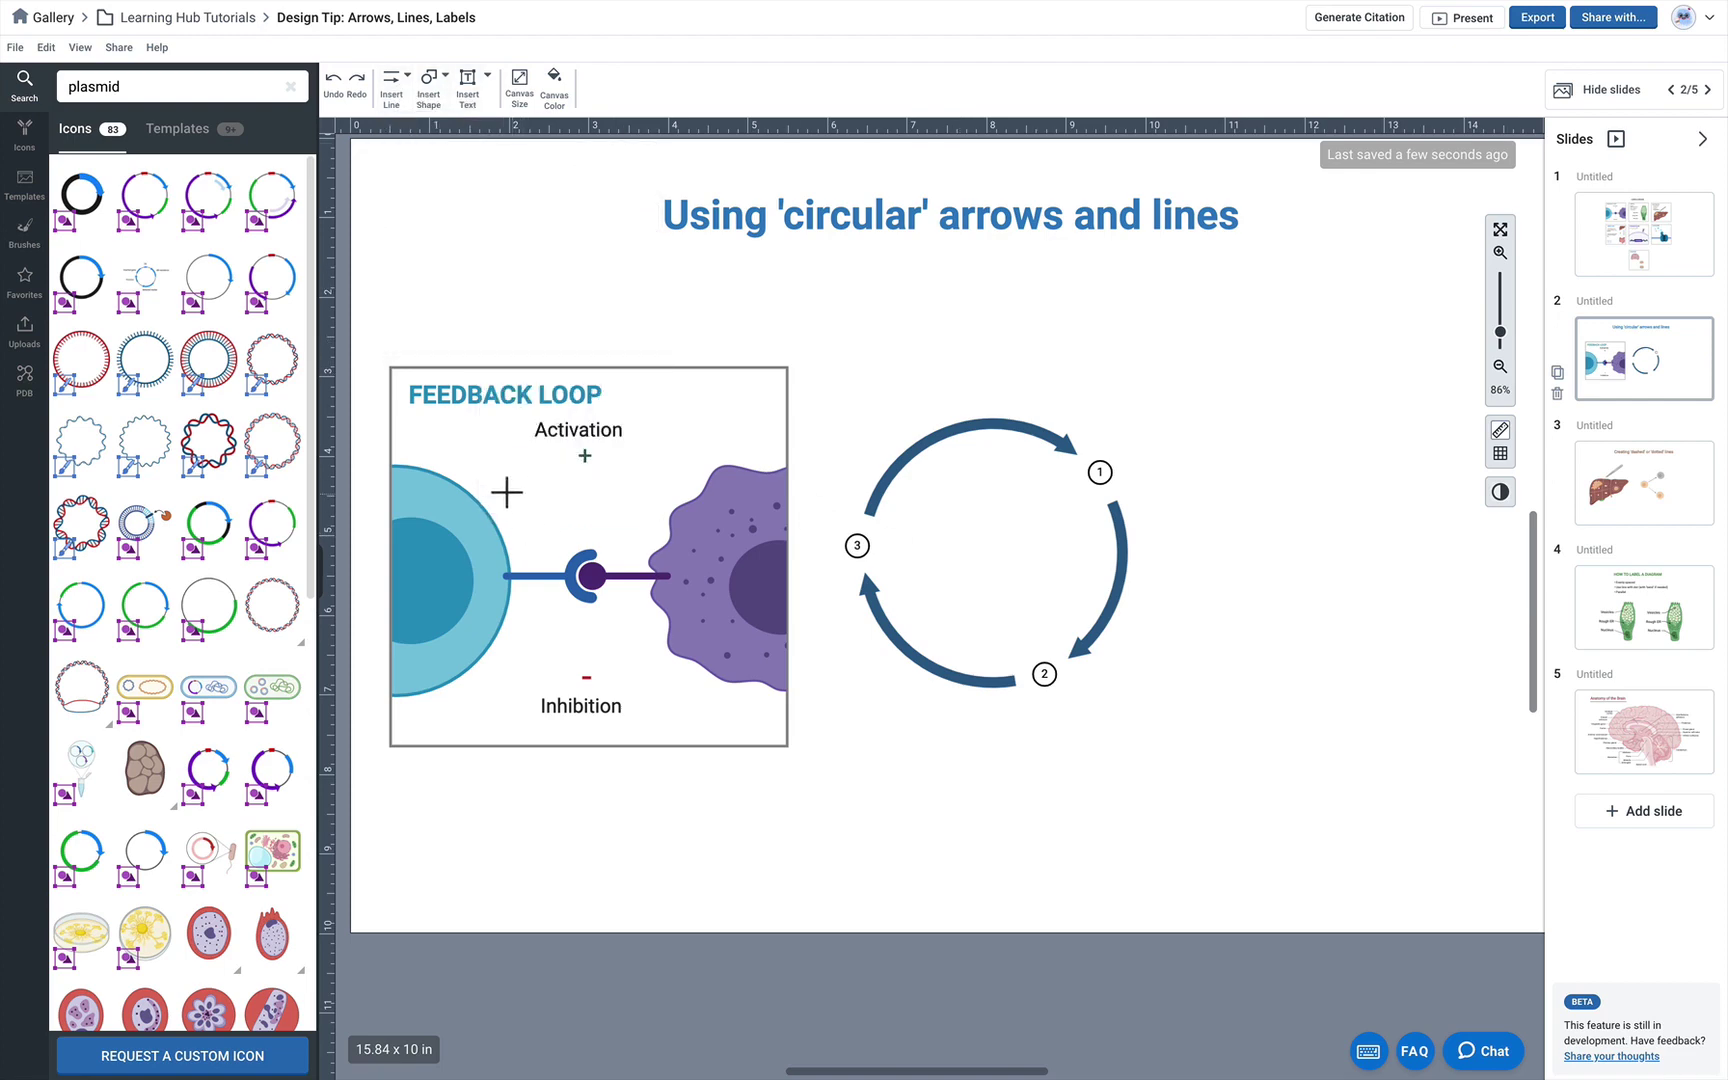
{"action": "left_click_drag", "start_coordinate": [507, 492], "coordinate": [656, 598]}
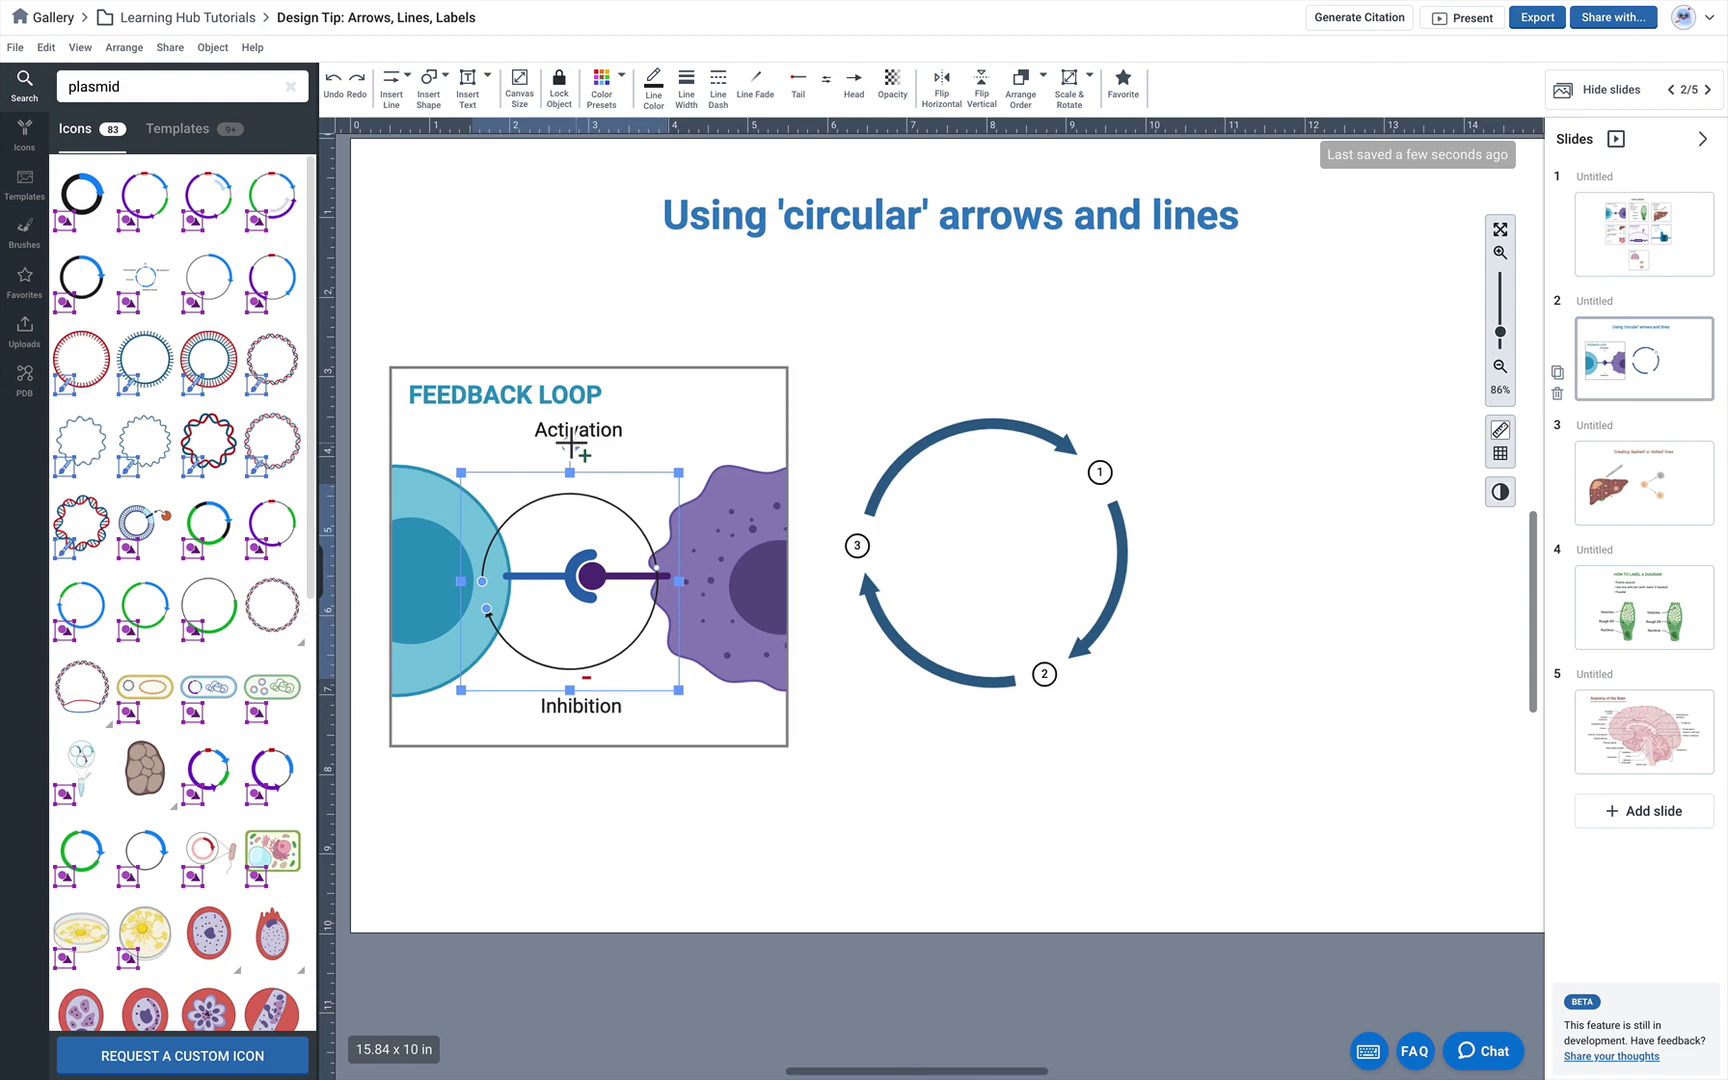
{"action": "left_click_drag", "start_coordinate": [572, 444], "coordinate": [598, 447]}
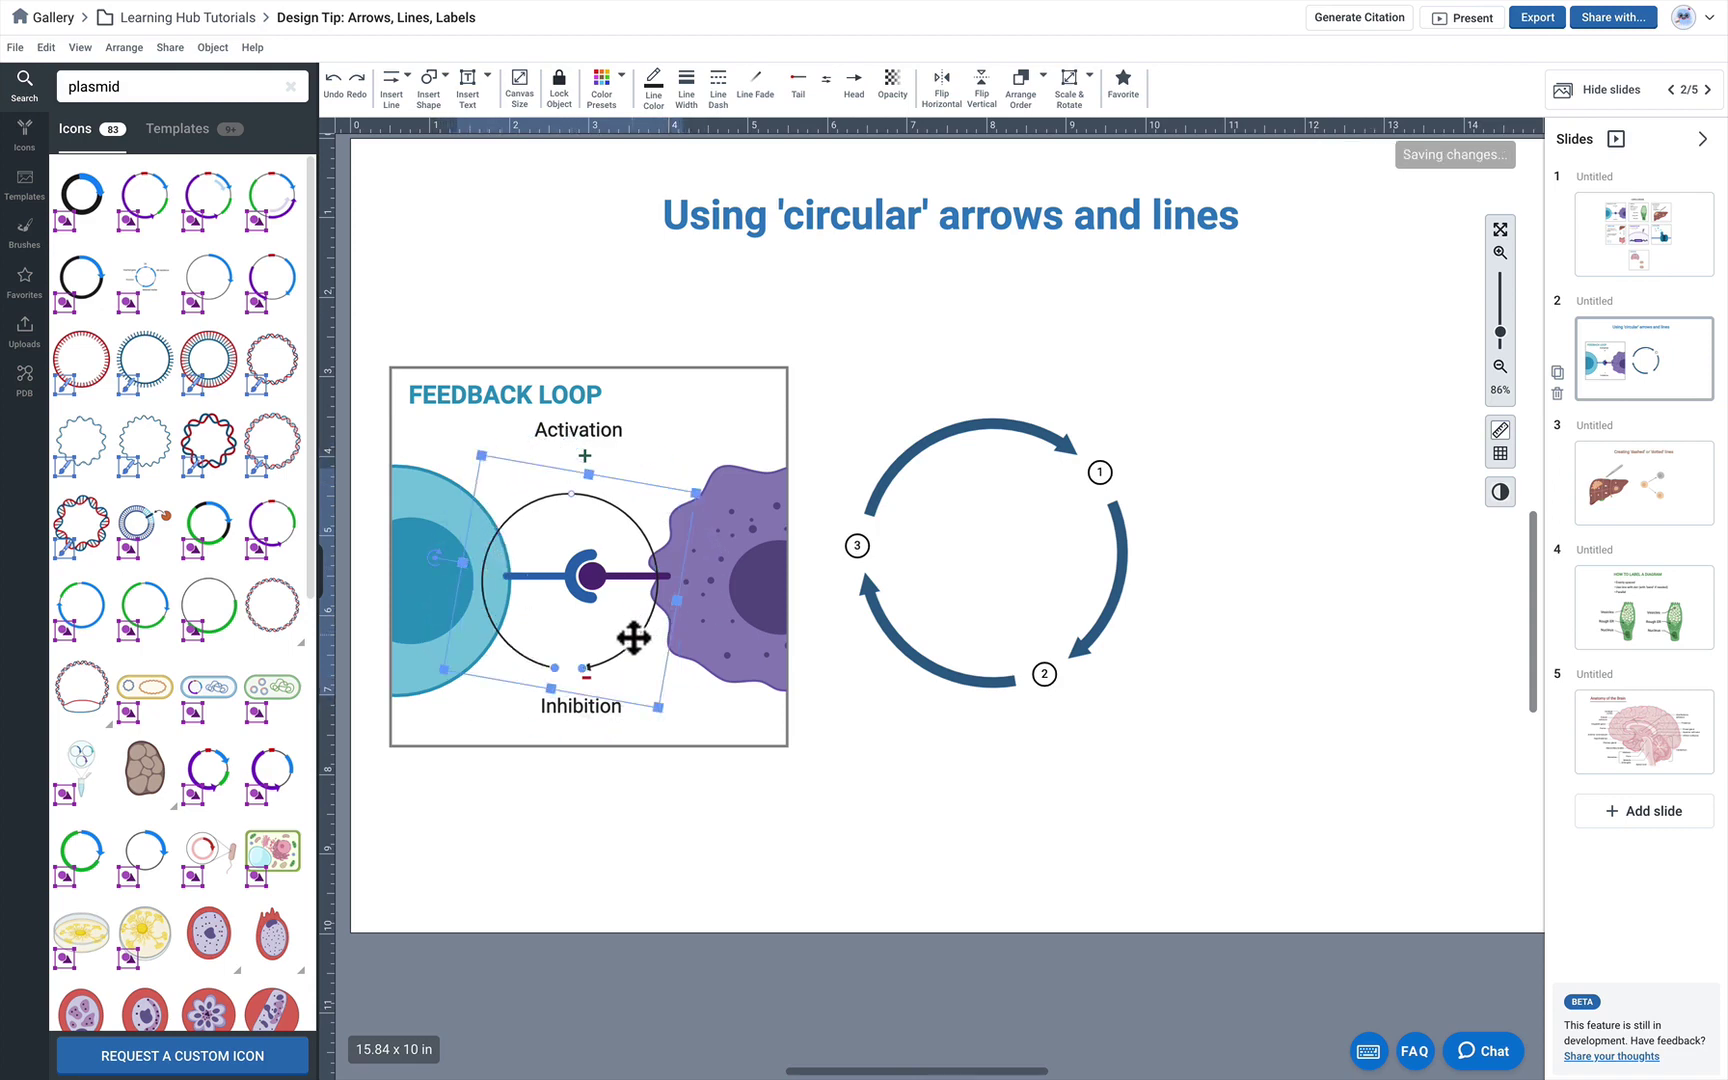
{"action": "key", "text": "Escape"}
- Edit inside the circular line's group and select its right arc
{"action": "left_click", "coordinate": [562, 660]}
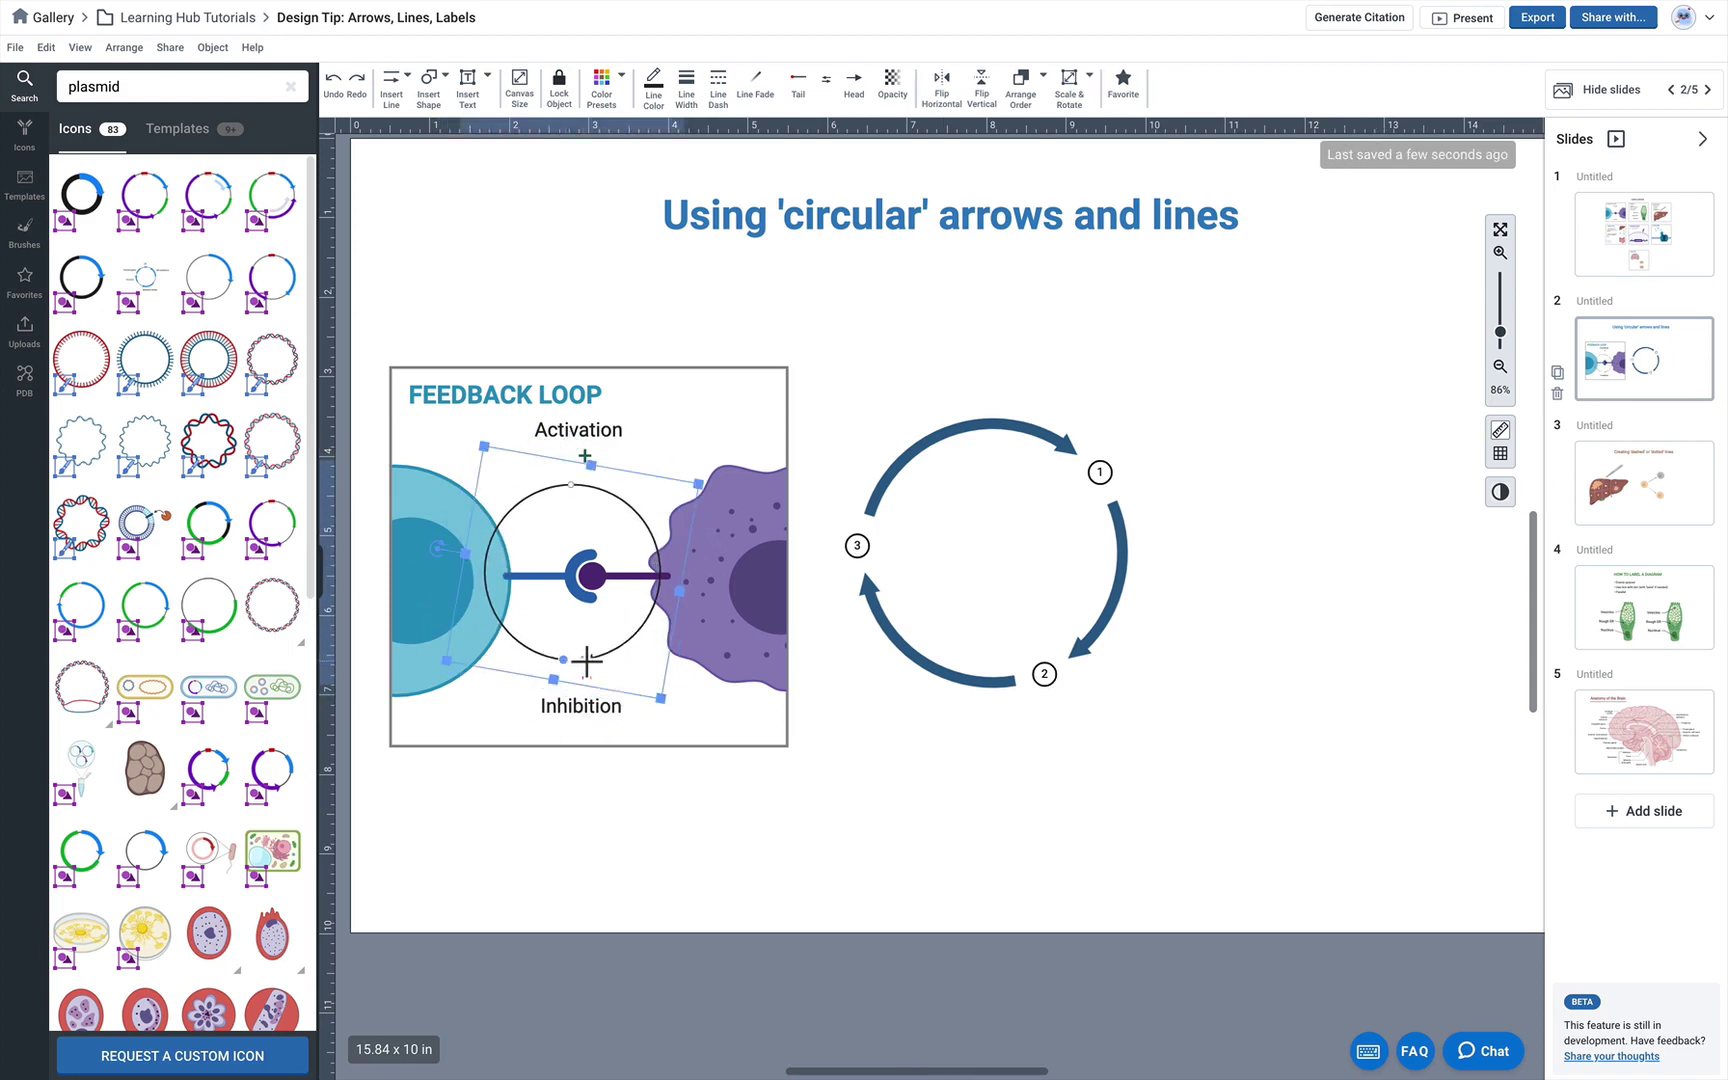
{"action": "double_click", "coordinate": [573, 485]}
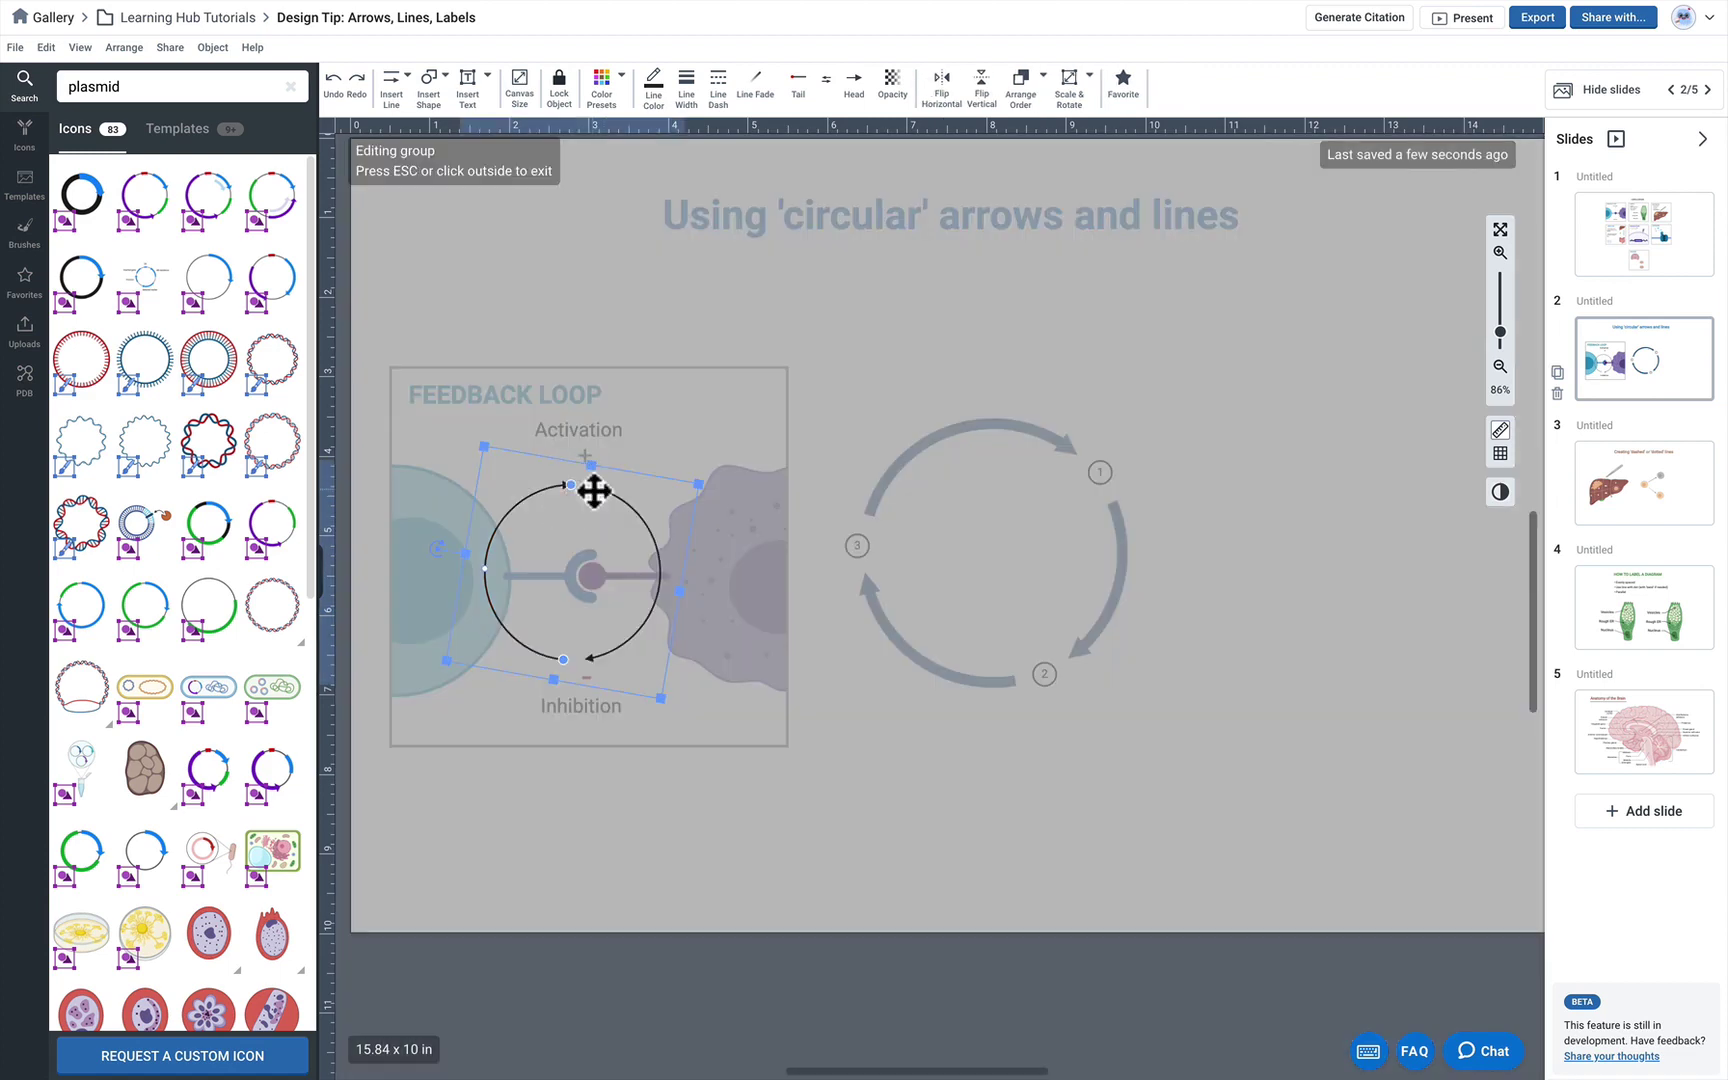
{"action": "left_click", "coordinate": [632, 500]}
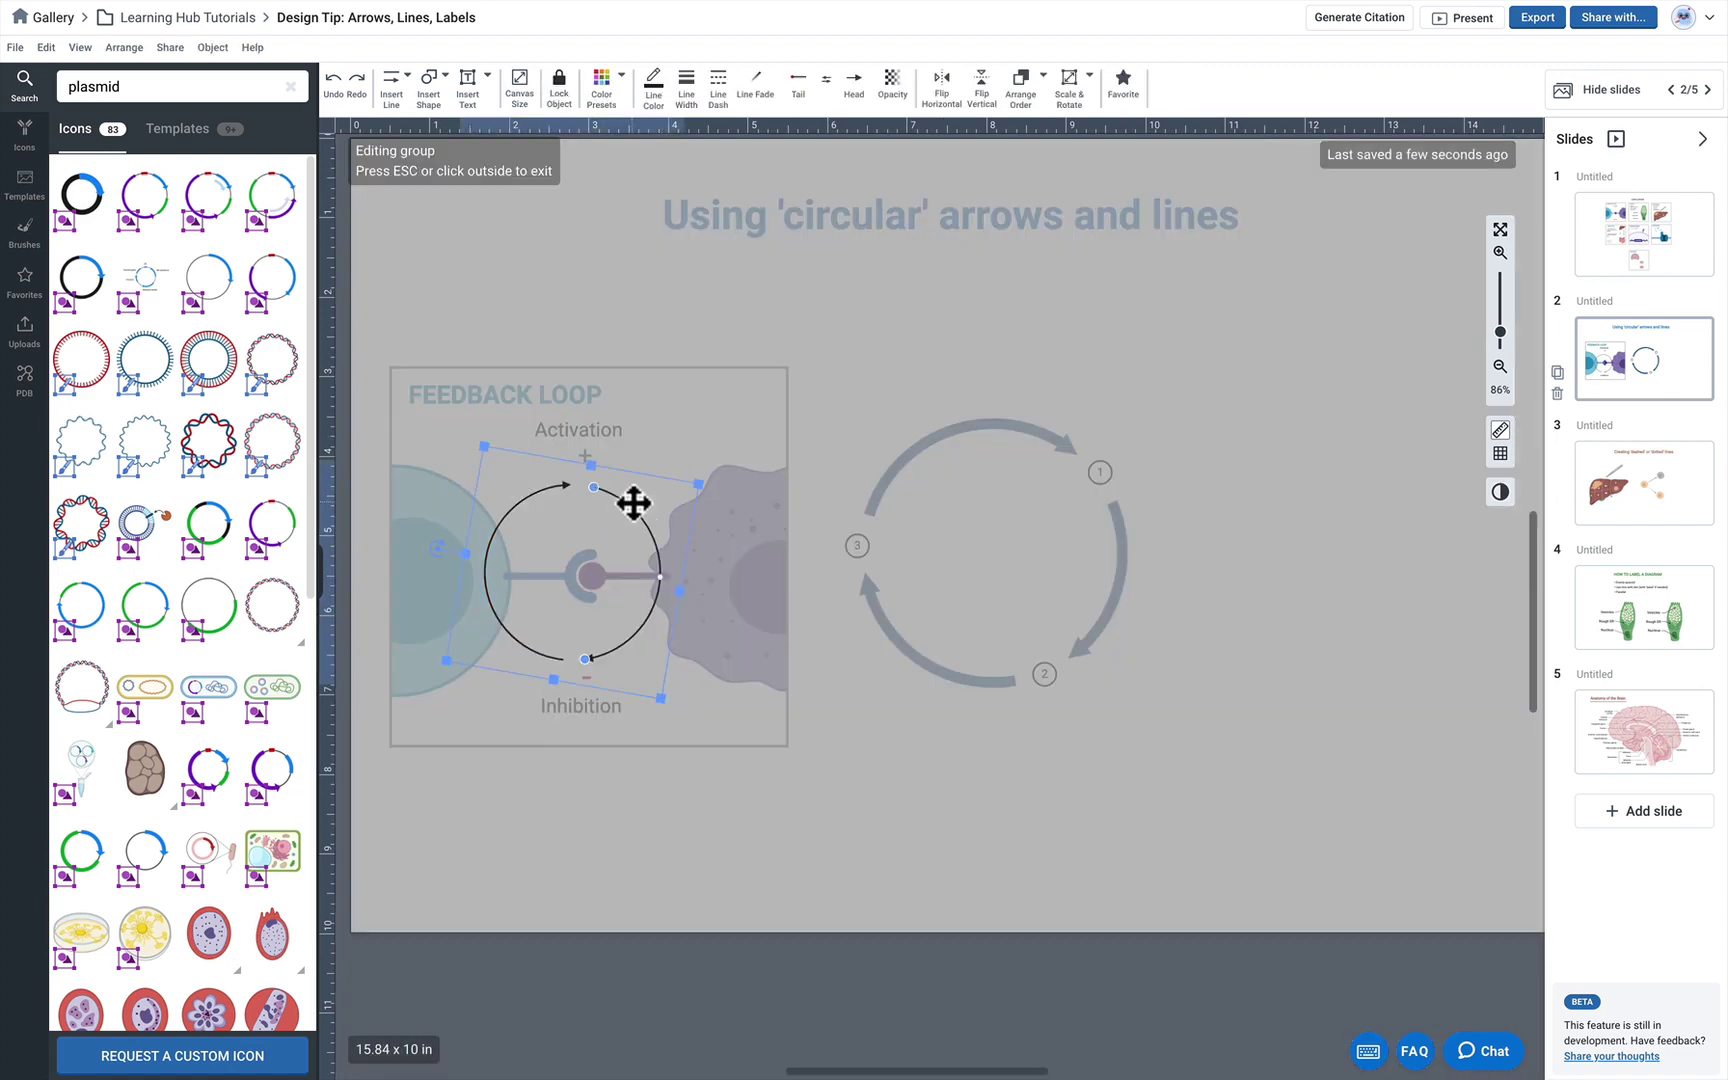
- Give the right arc a flat inhibition end, enlarge arrowheads to 190%, and set 4 pt width
{"action": "left_click", "coordinate": [855, 95]}
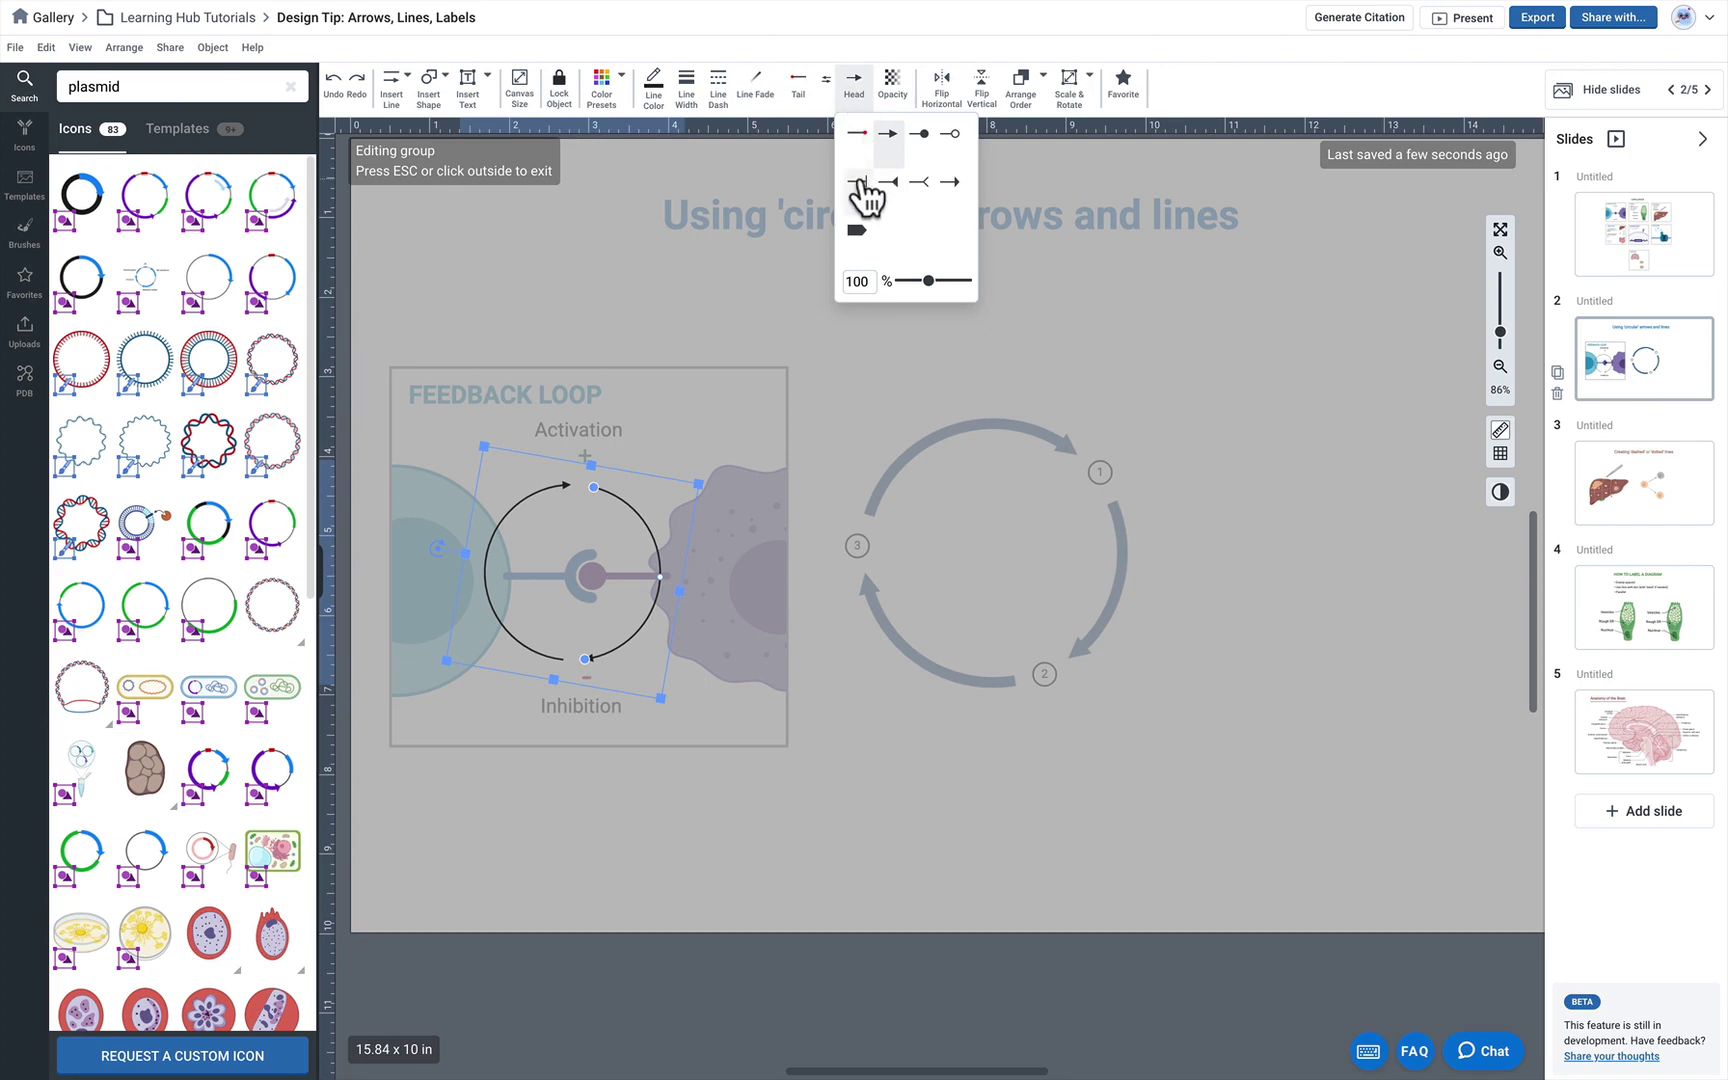
{"action": "left_click", "coordinate": [858, 180]}
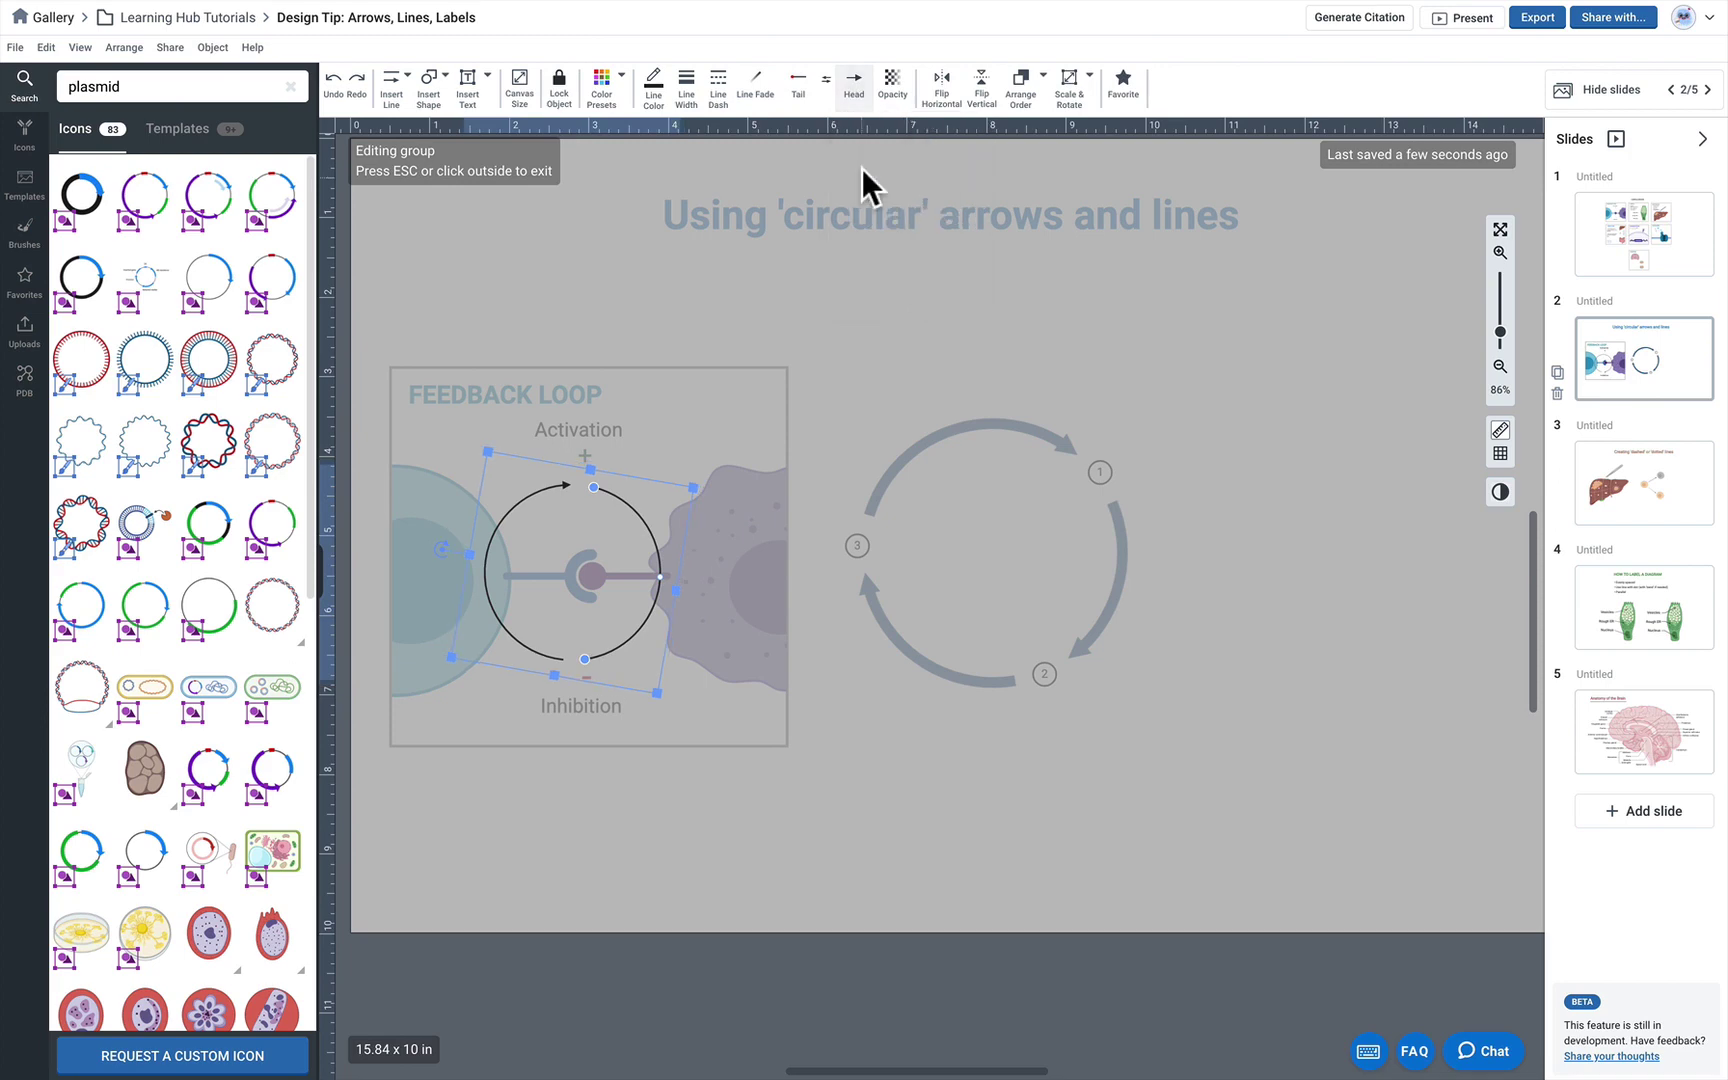
{"action": "left_click", "coordinate": [580, 490], "text": "shift"}
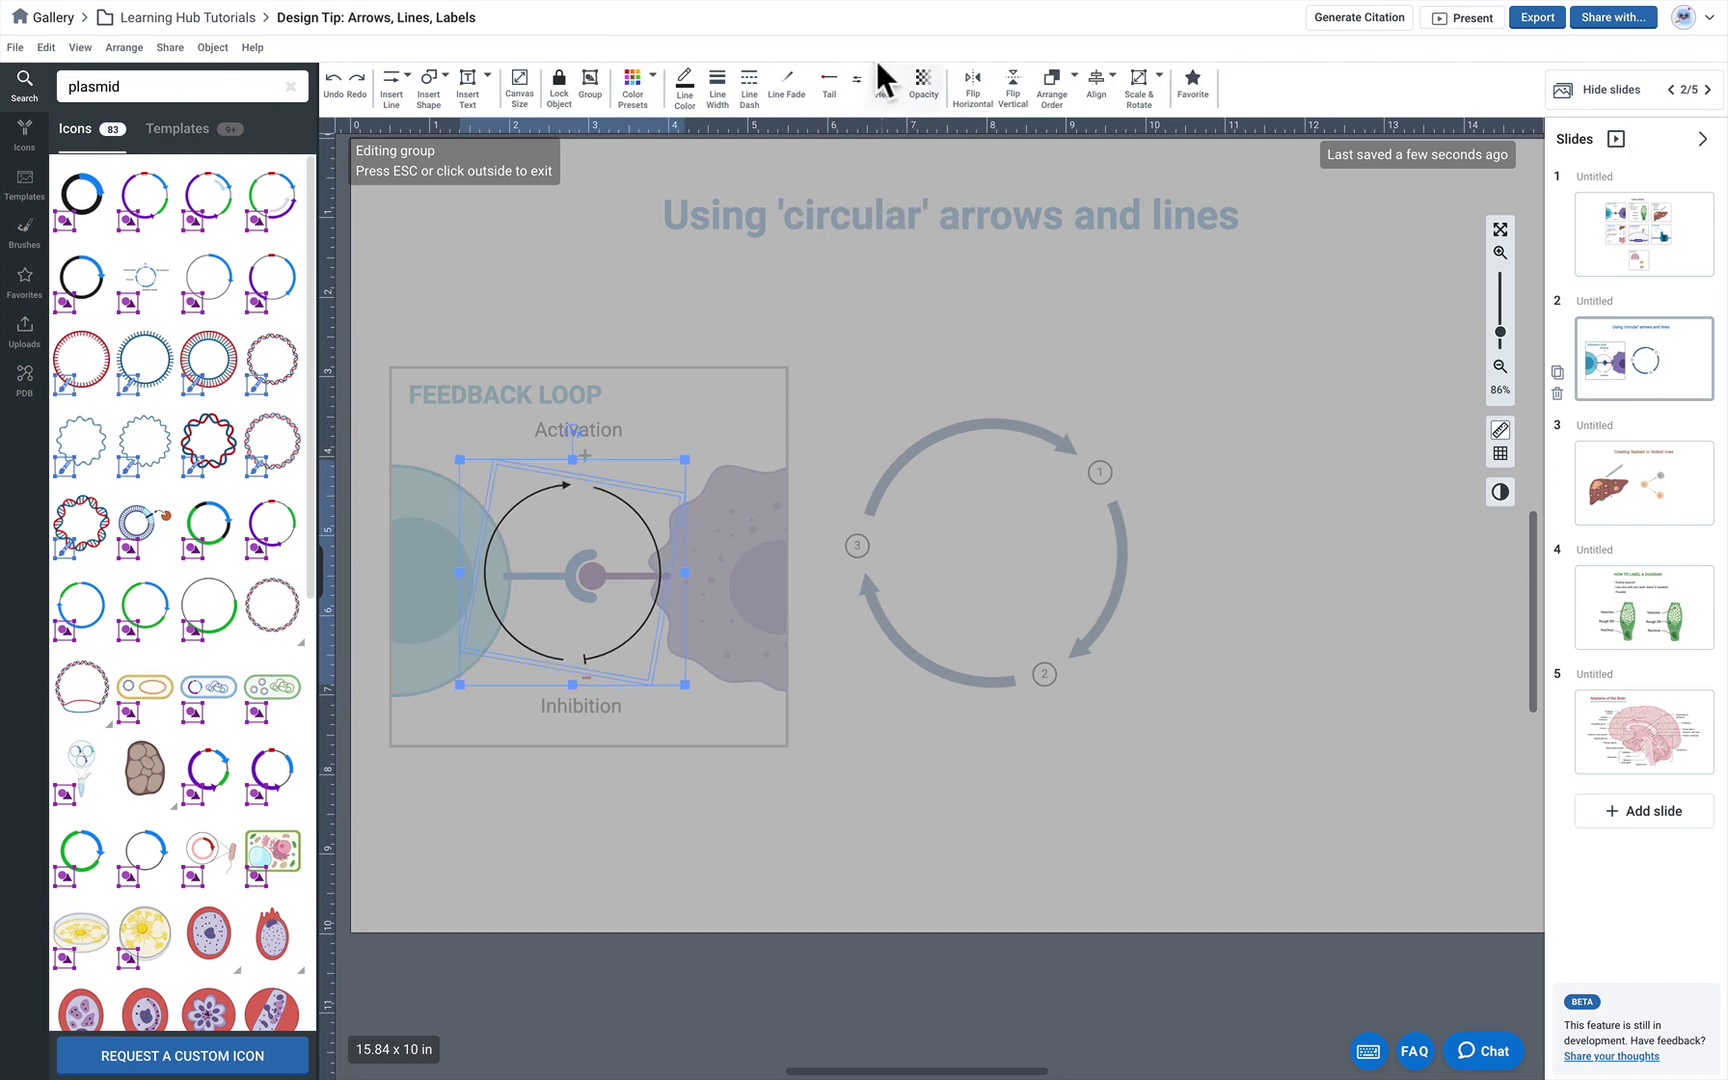
{"action": "left_click", "coordinate": [886, 85]}
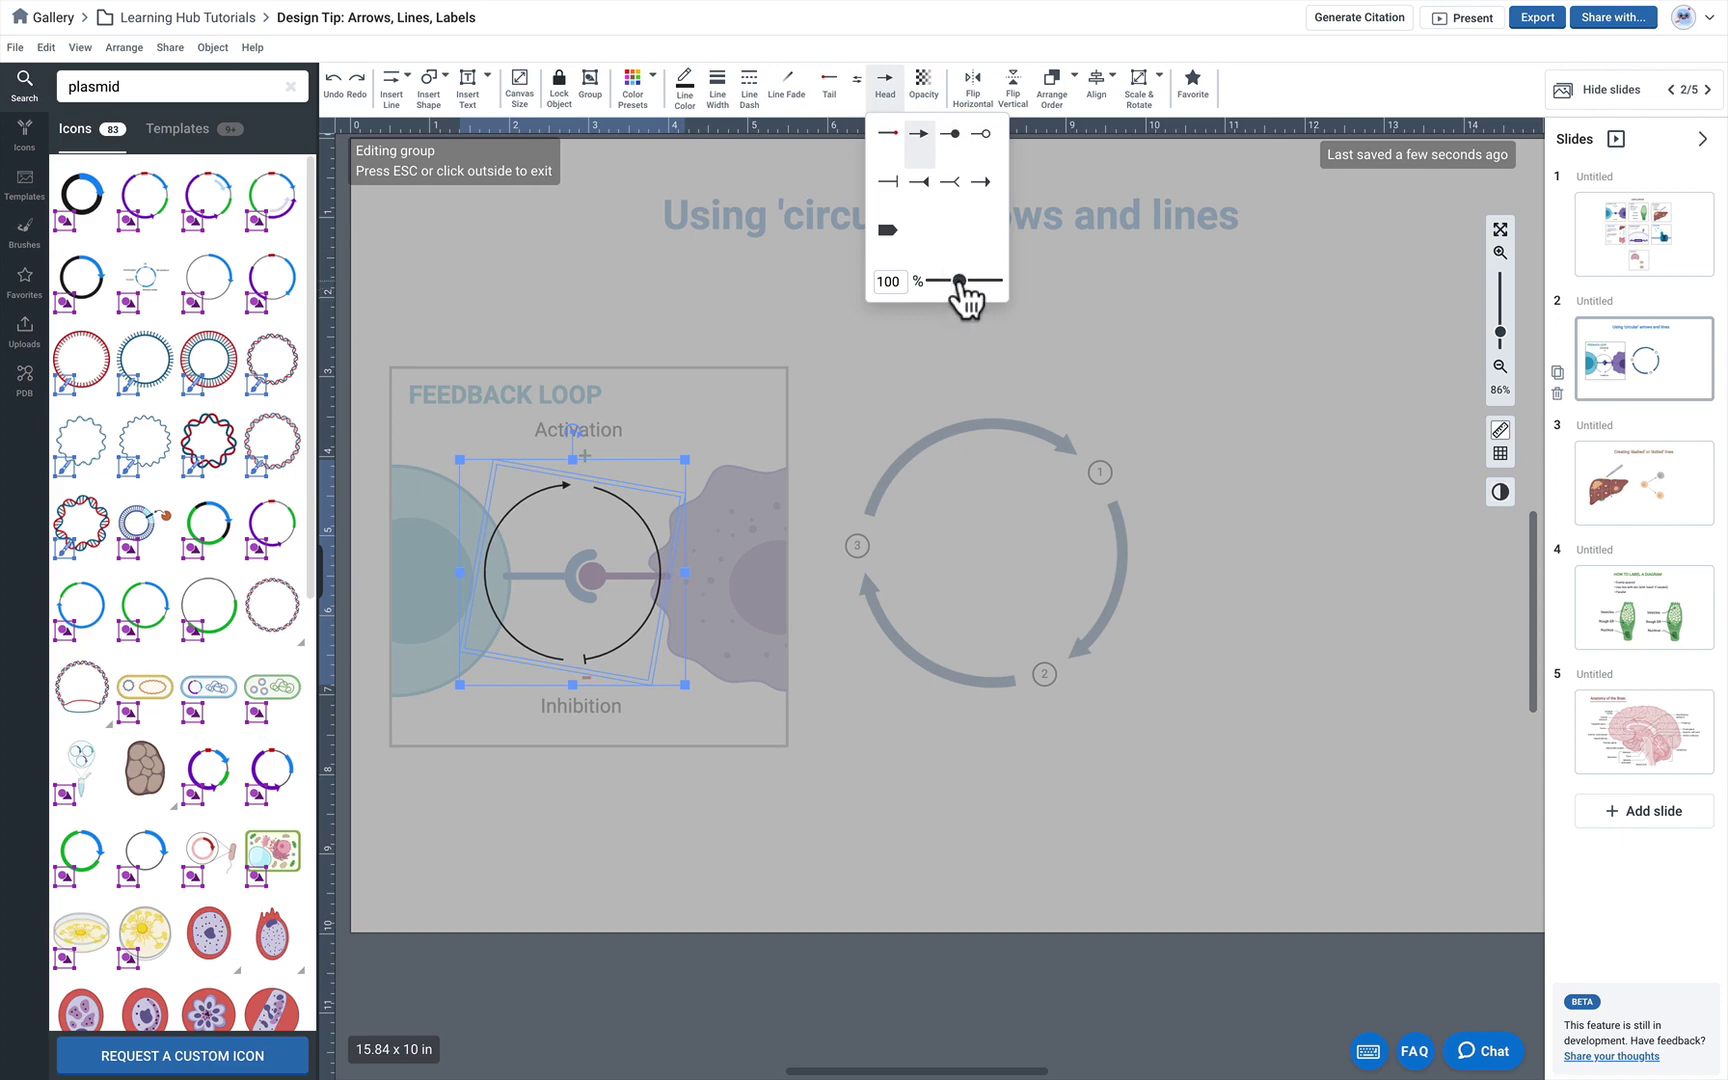
{"action": "mouse_move", "coordinate": [959, 282]}
{"action": "left_mouse_down"}
{"action": "mouse_move", "coordinate": [990, 282]}
{"action": "mouse_move", "coordinate": [973, 282]}
{"action": "left_mouse_up"}
{"action": "left_click", "coordinate": [720, 88]}
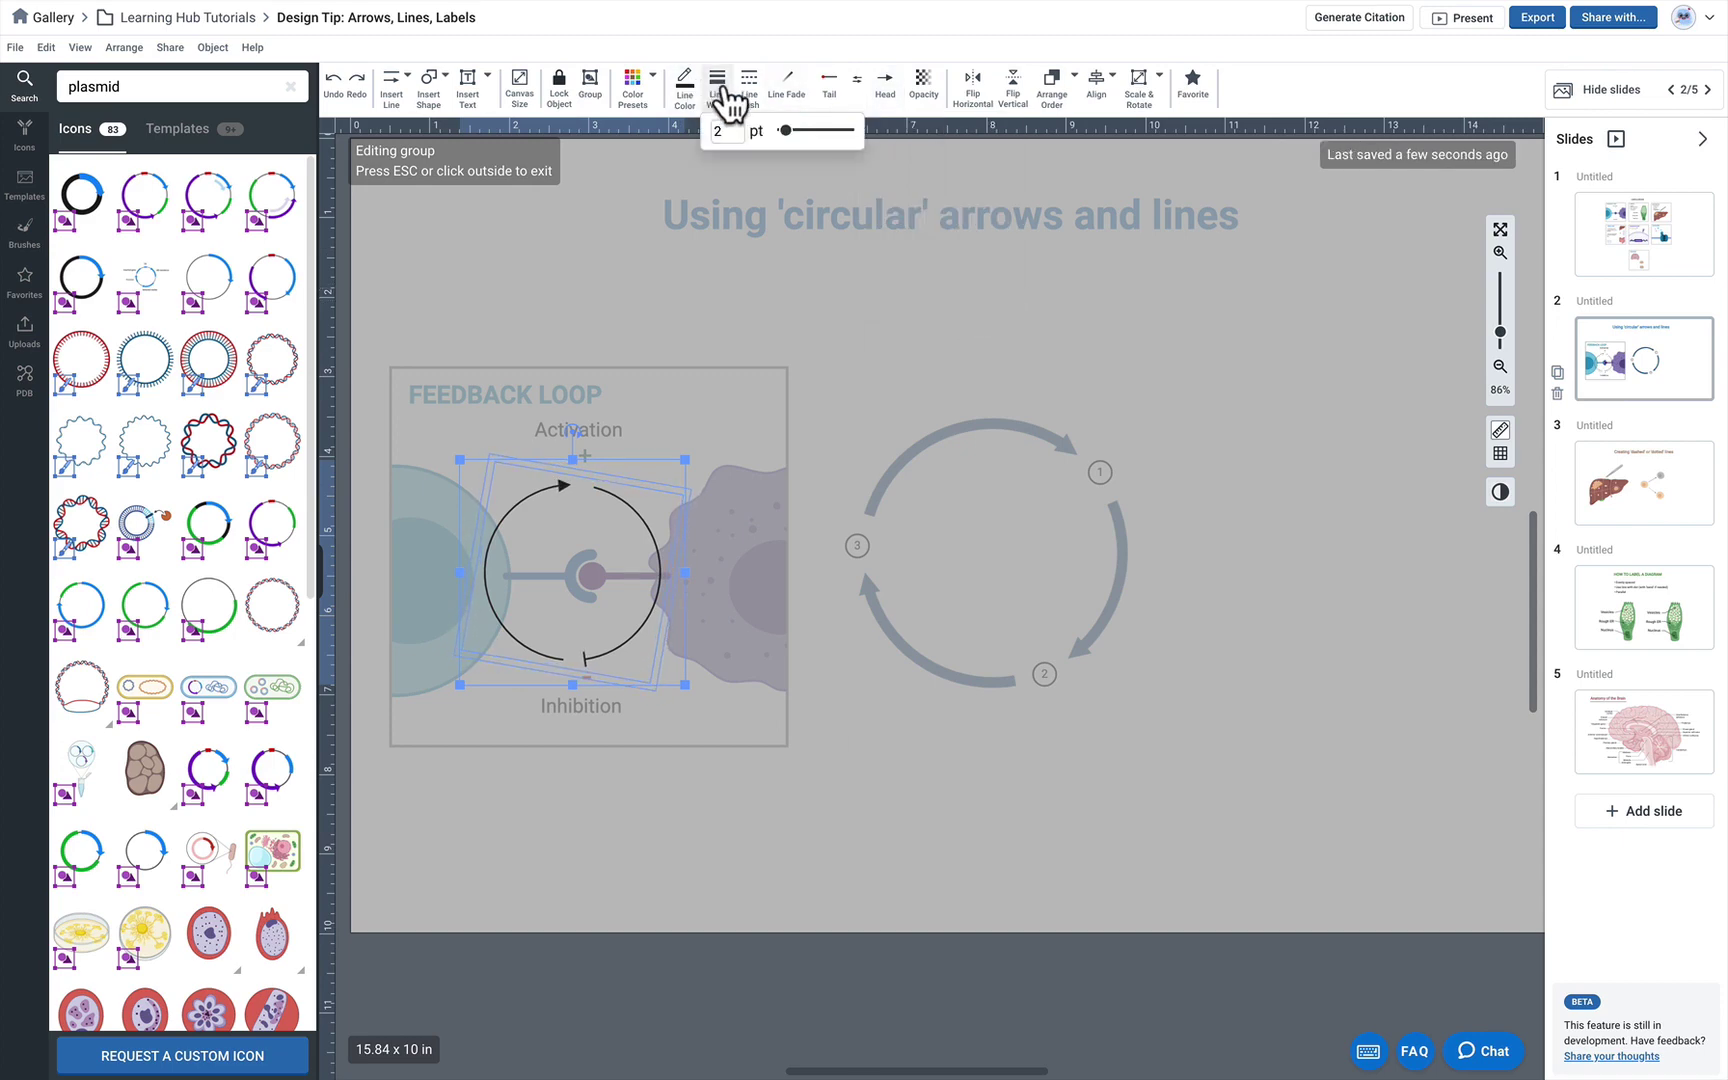
{"action": "left_click_drag", "start_coordinate": [797, 148], "coordinate": [793, 146]}
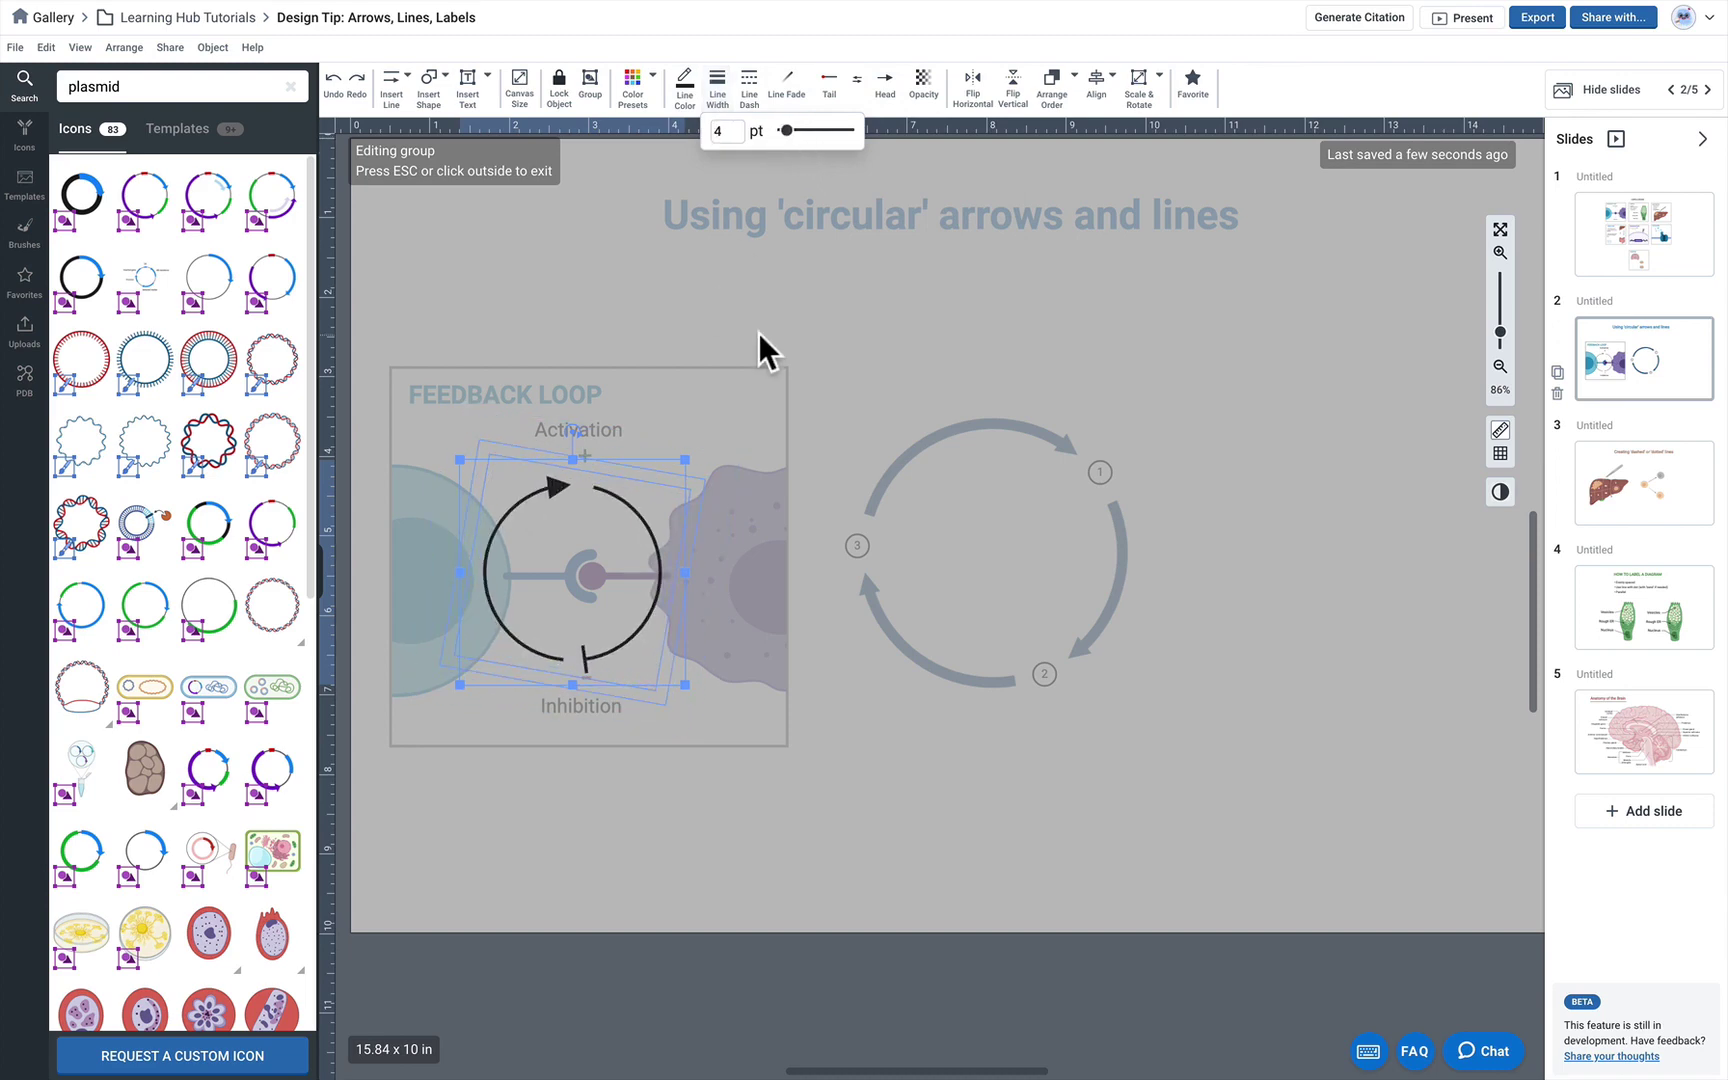
{"action": "left_click", "coordinate": [659, 518]}
- Make the right inhibition arc dark red and the left activation arc navy blue
{"action": "left_click", "coordinate": [649, 518]}
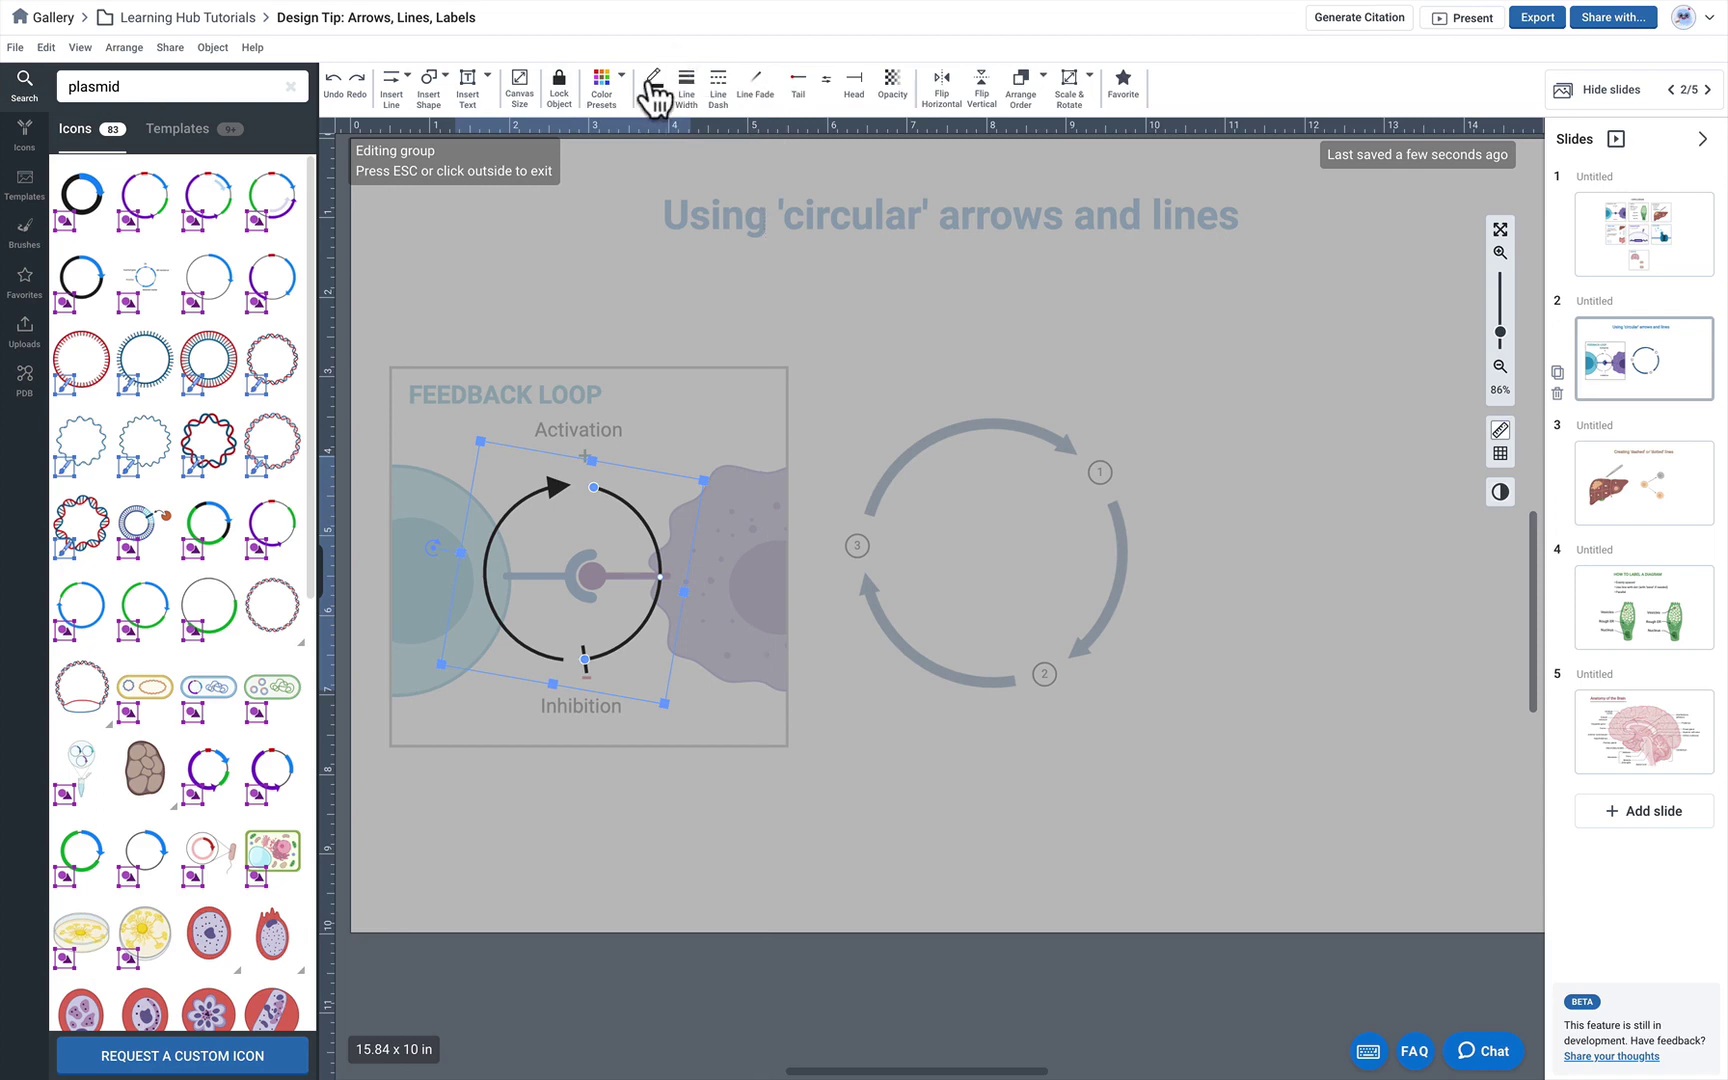
{"action": "left_click", "coordinate": [601, 86]}
{"action": "left_click", "coordinate": [684, 176]}
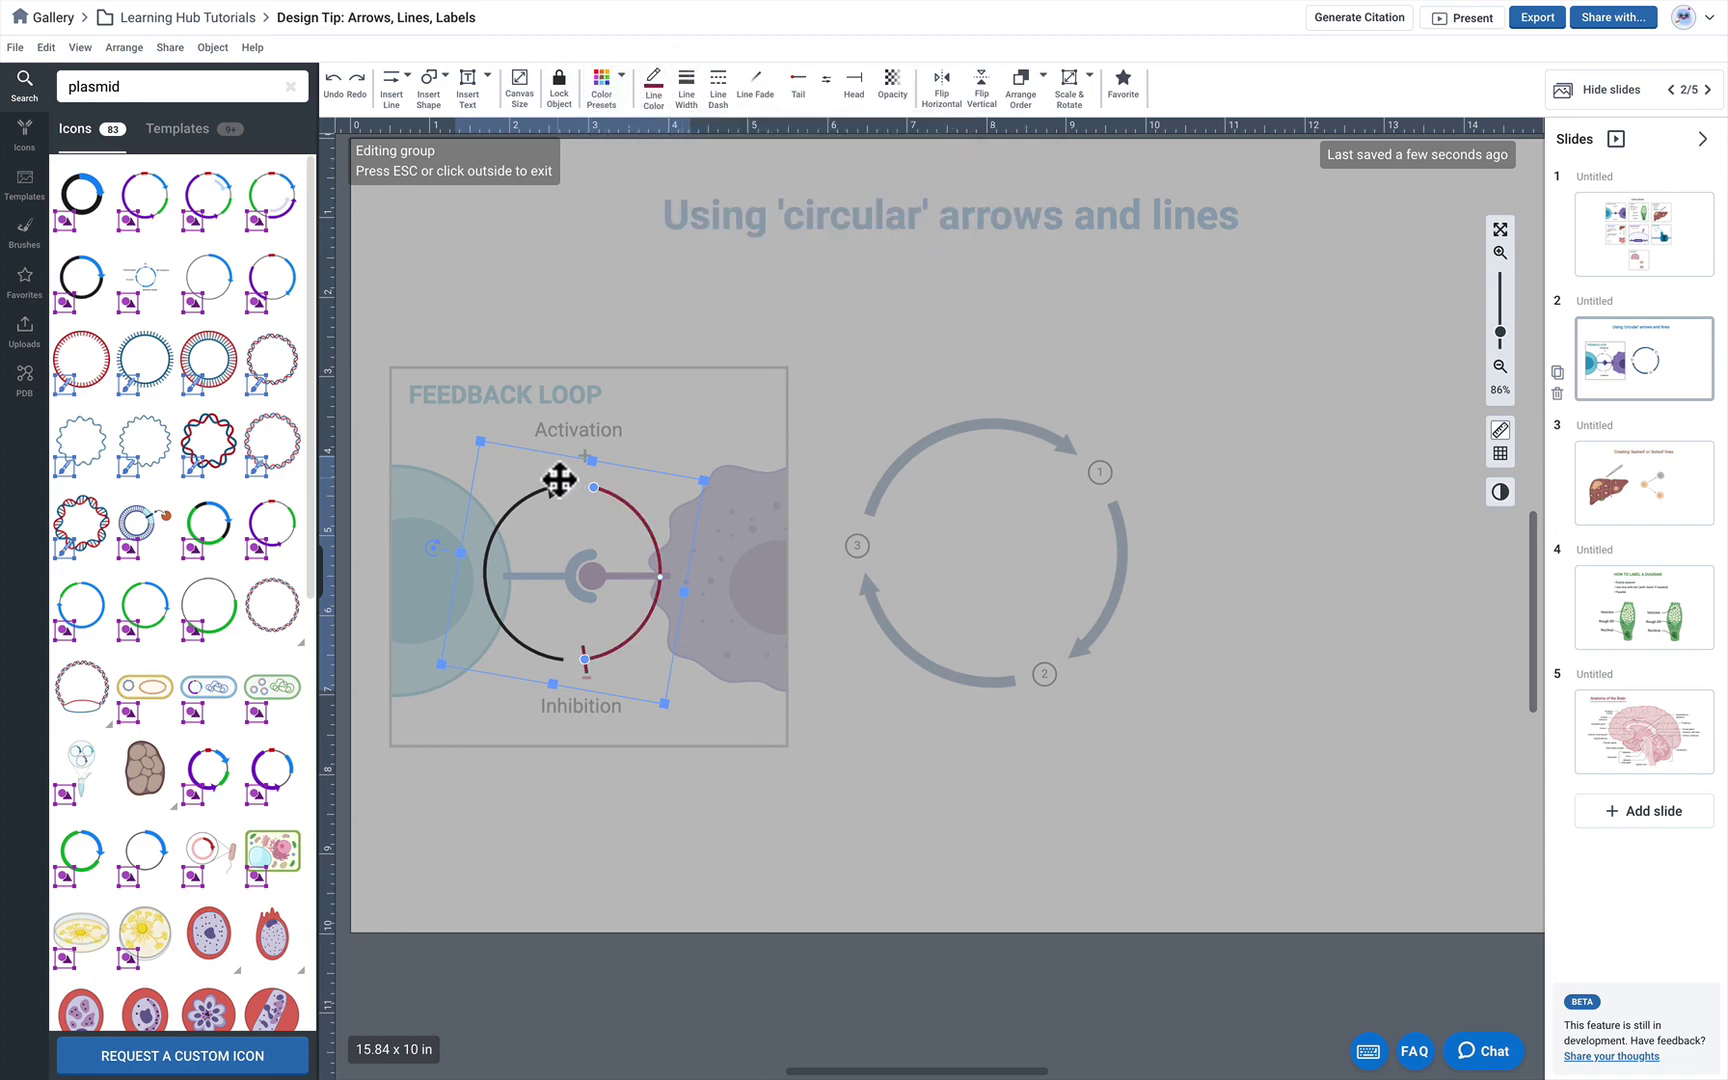
{"action": "left_click", "coordinate": [559, 484]}
{"action": "left_click", "coordinate": [615, 82]}
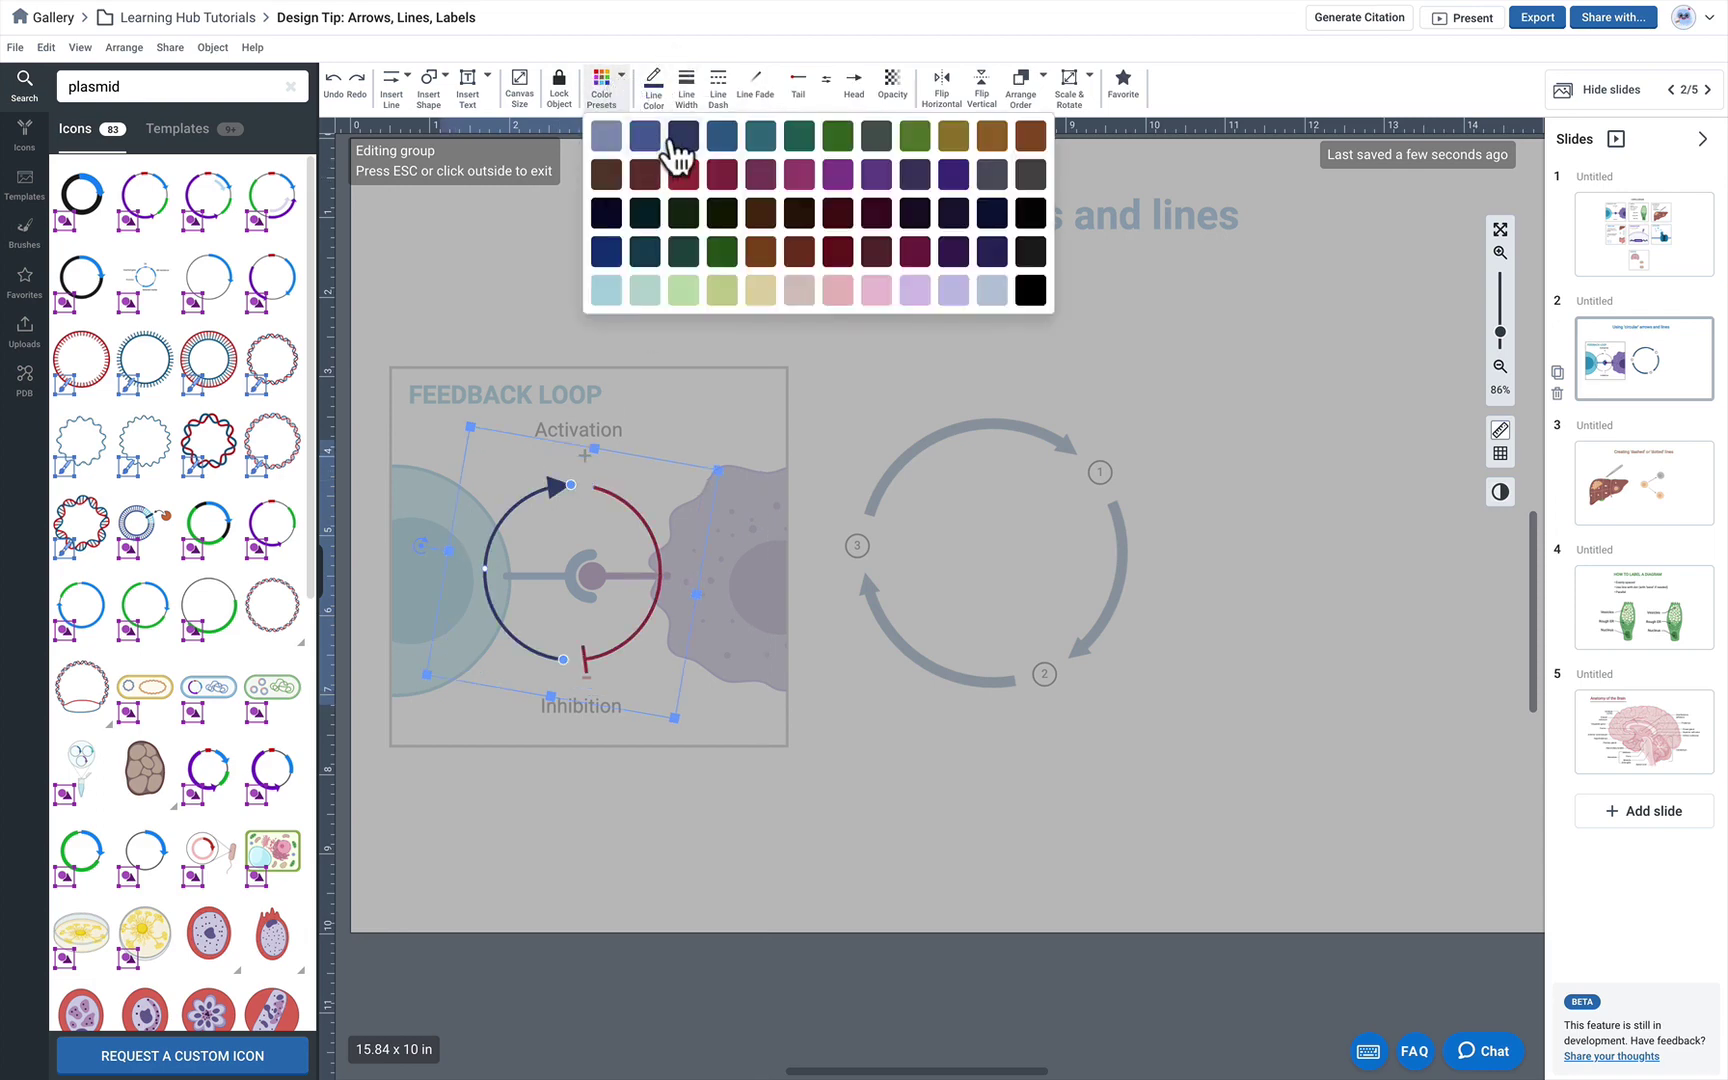
{"action": "left_click", "coordinate": [656, 152]}
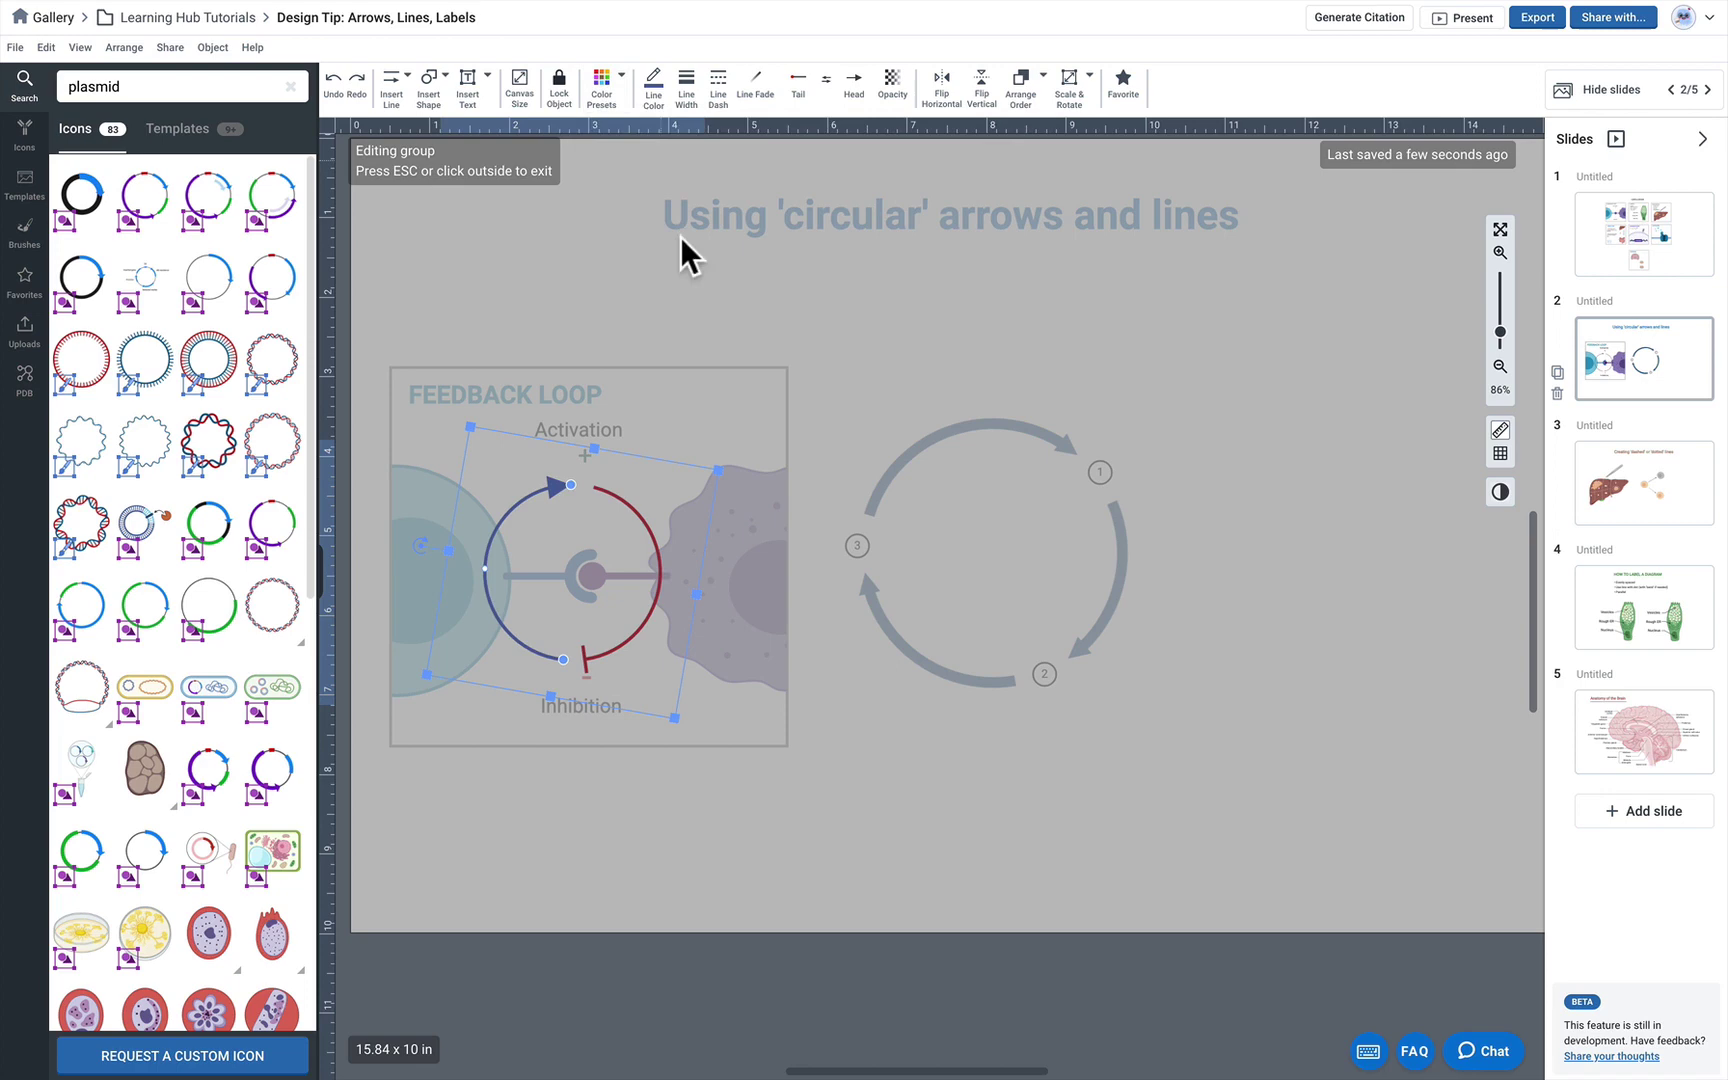
{"action": "left_click", "coordinate": [730, 309]}
- Rotate the feedback-loop group, return it upright, and deselect it
{"action": "left_click", "coordinate": [640, 565]}
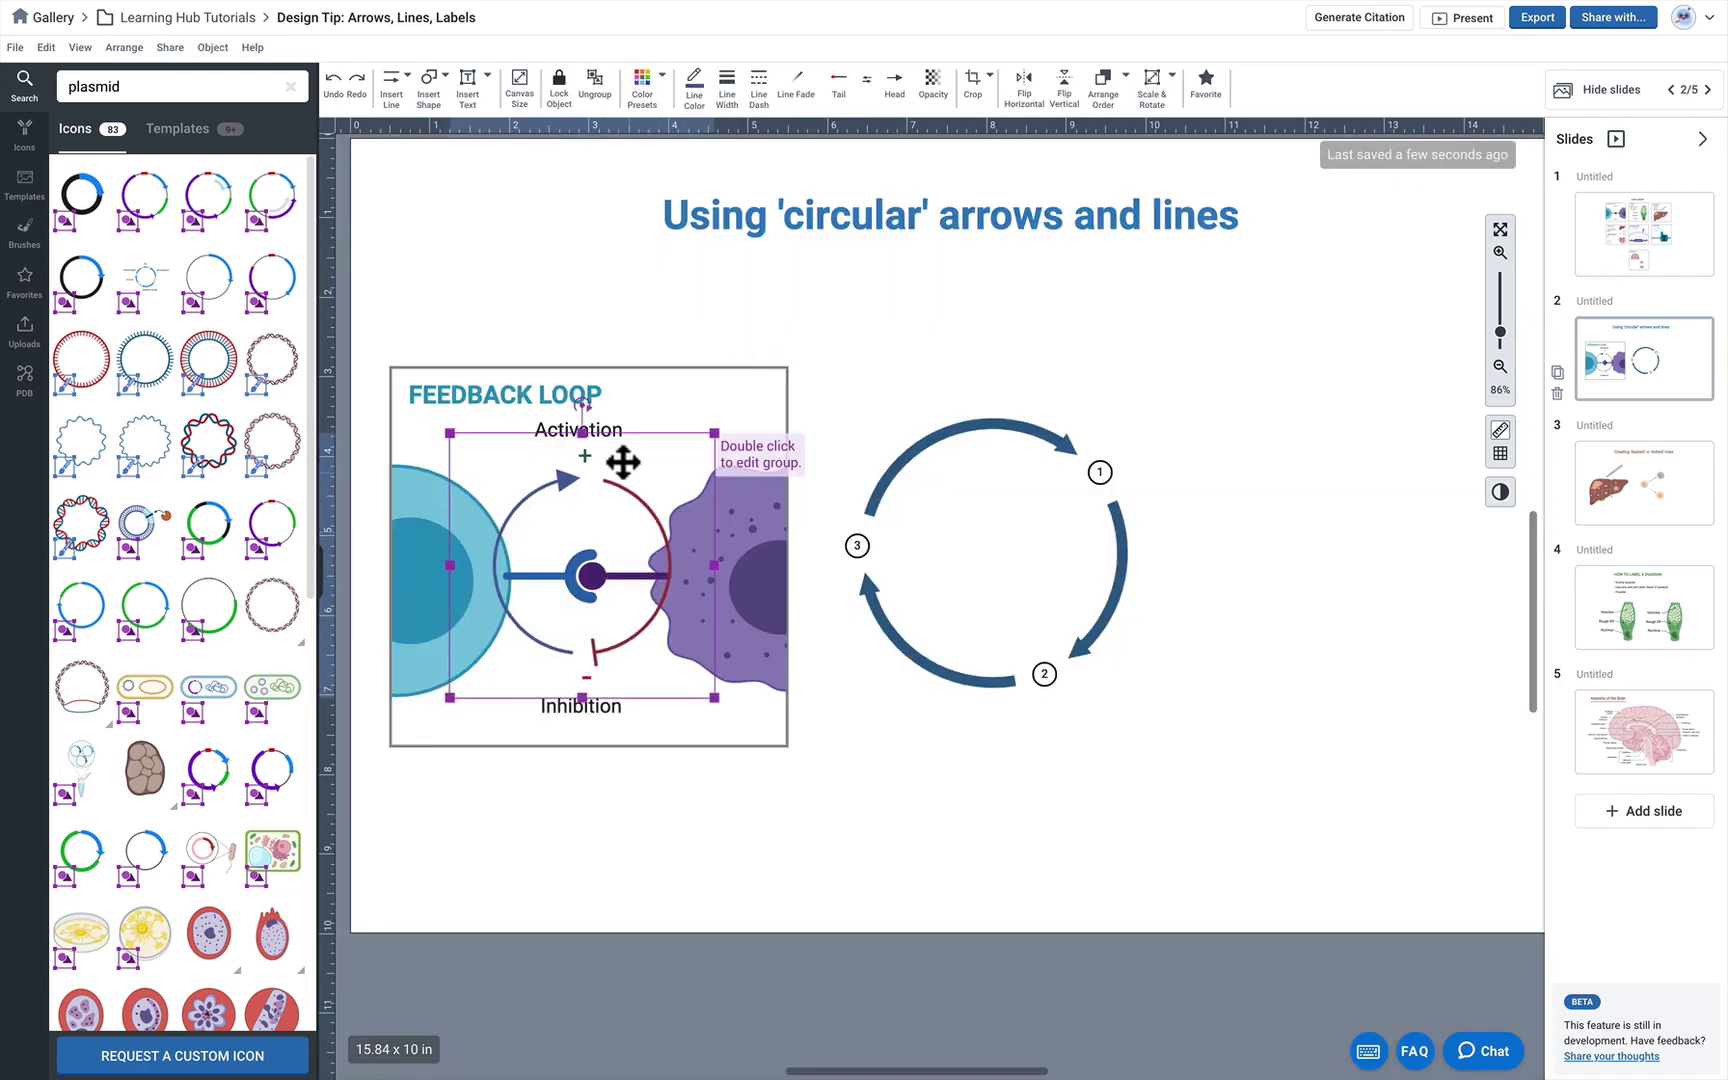
{"action": "mouse_move", "coordinate": [583, 403]}
{"action": "left_mouse_down"}
{"action": "mouse_move", "coordinate": [598, 386]}
{"action": "mouse_move", "coordinate": [656, 494]}
{"action": "mouse_move", "coordinate": [579, 376]}
{"action": "left_mouse_up"}
{"action": "left_click", "coordinate": [1216, 771]}
- Drag the 'plasmid' library icon right of the numbered cycle and nudge it upward
{"action": "left_click_drag", "start_coordinate": [1216, 771], "coordinate": [1105, 808]}
{"action": "mouse_move", "coordinate": [262, 521]}
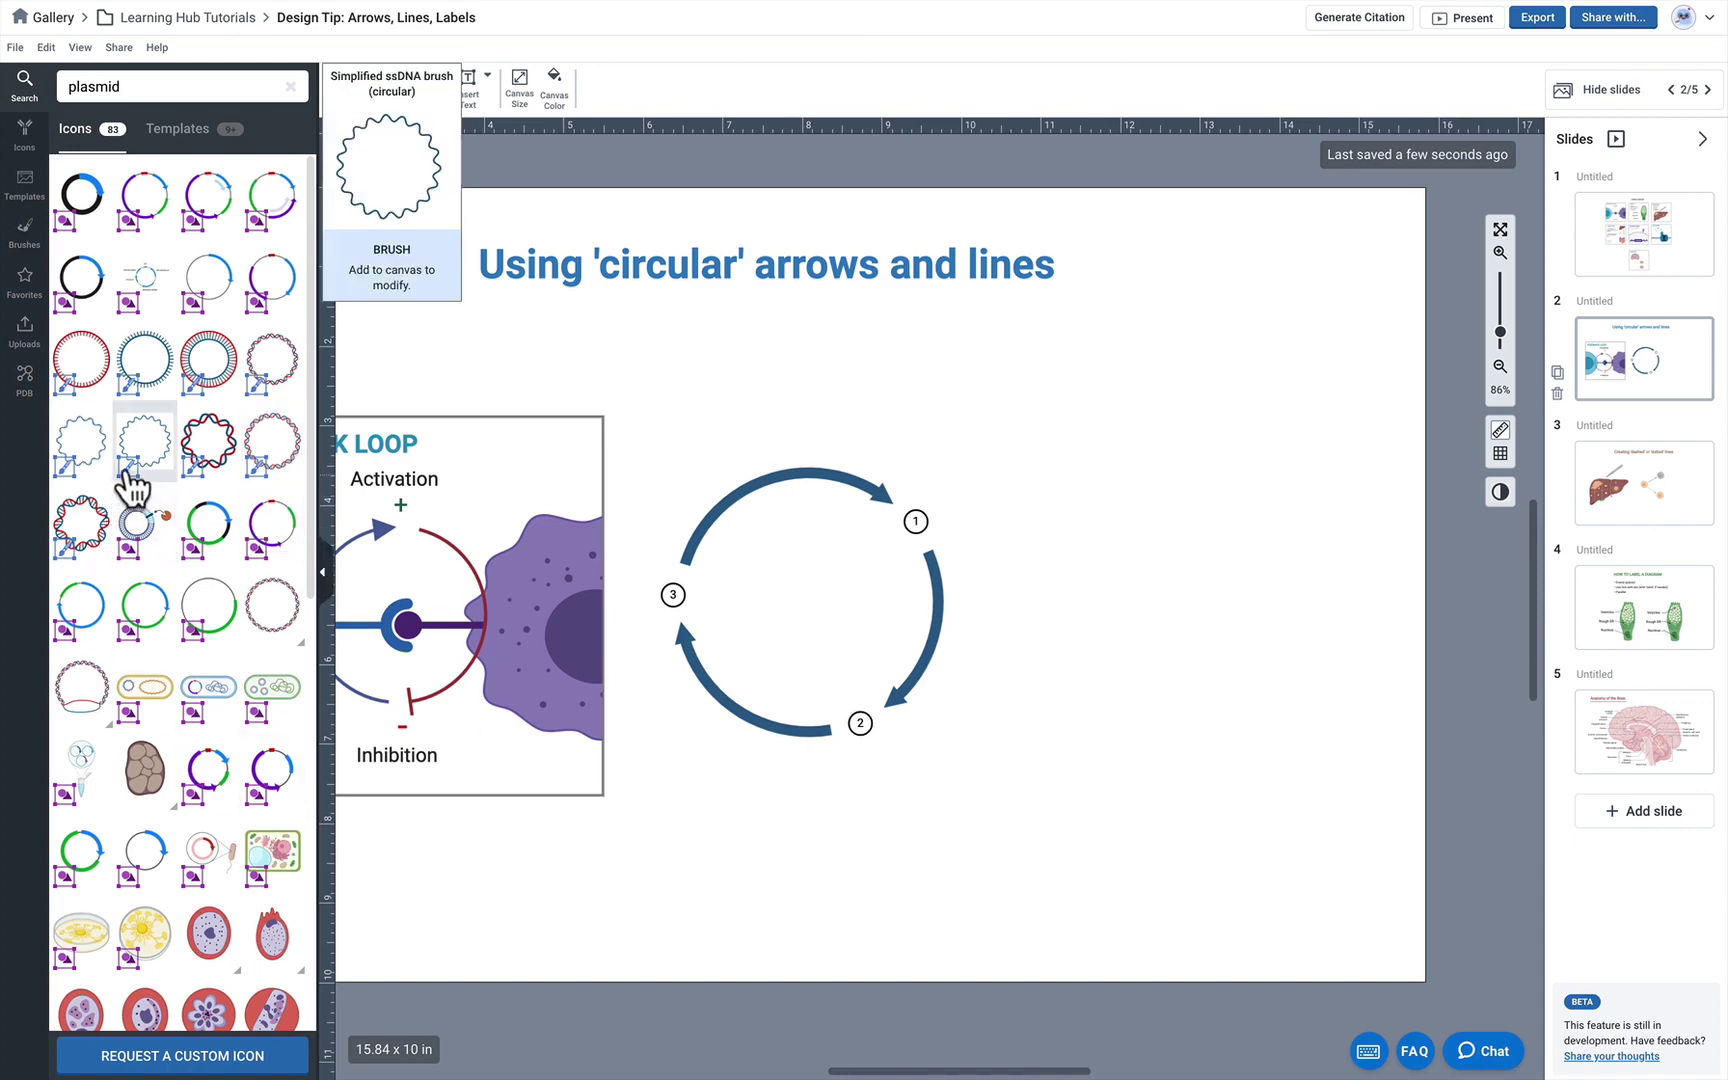
{"action": "double_click", "coordinate": [84, 86]}
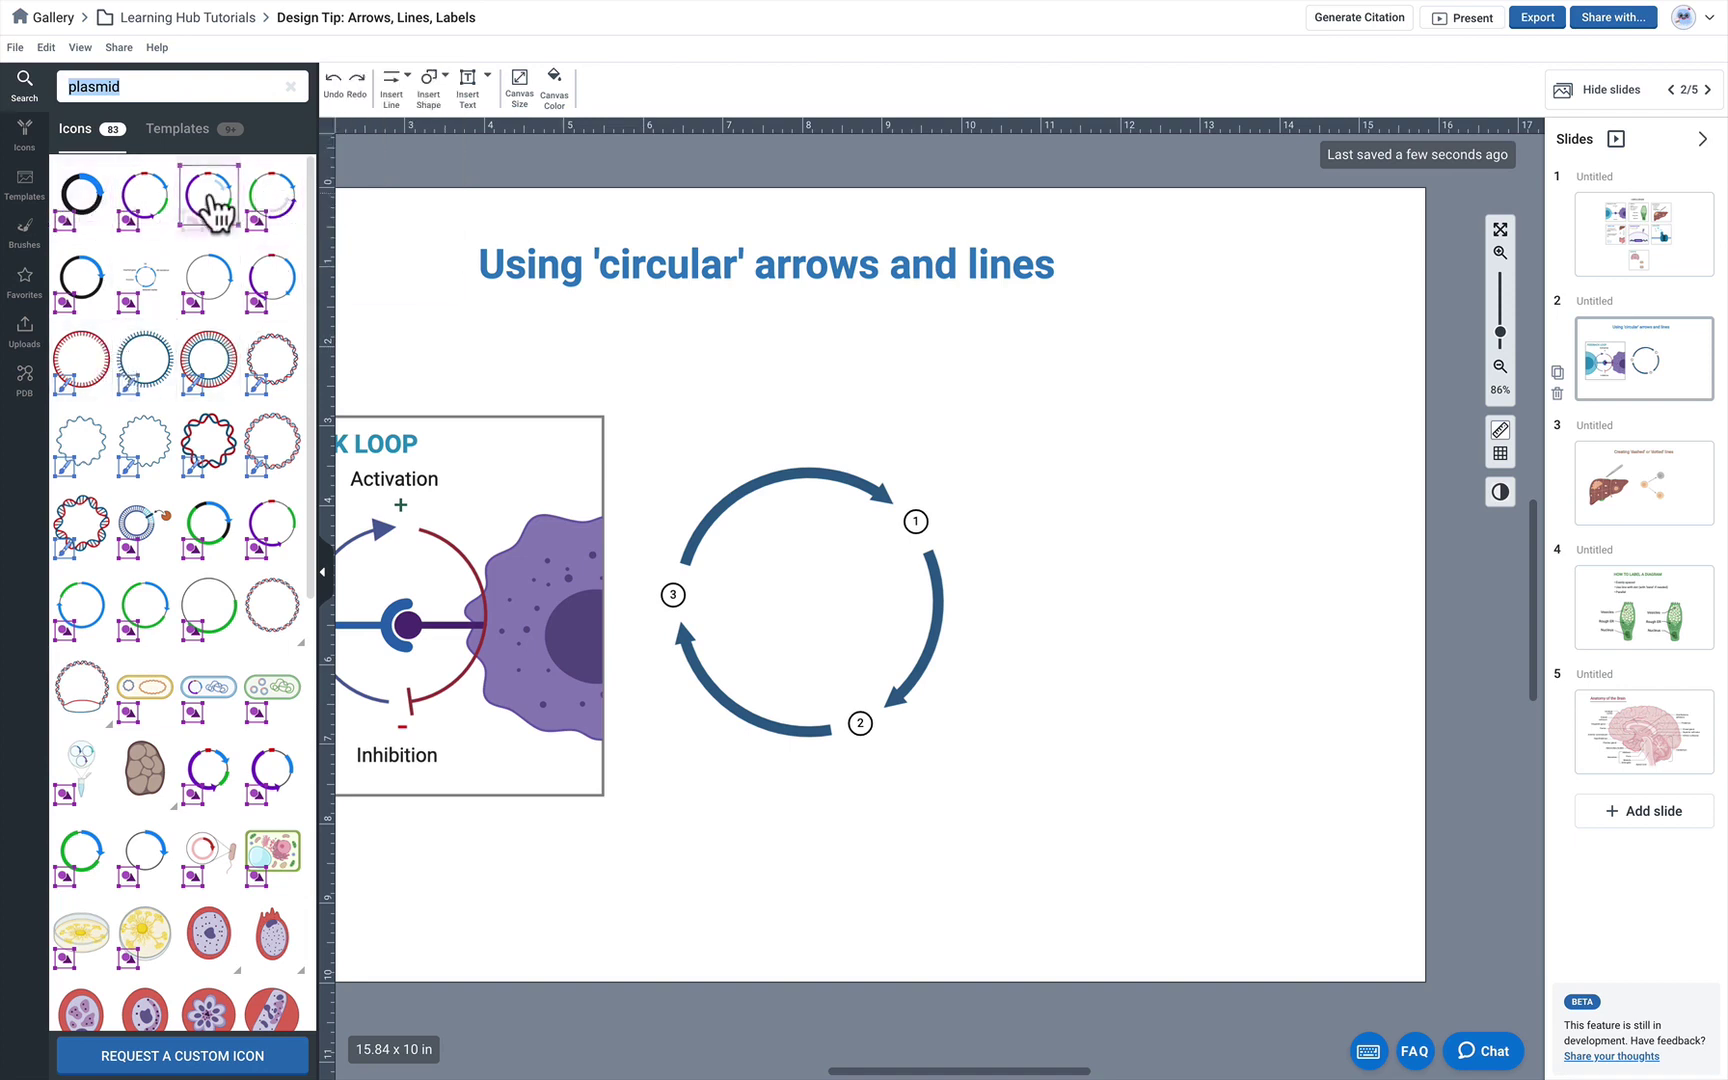
{"action": "left_click_drag", "start_coordinate": [168, 218], "coordinate": [1345, 790]}
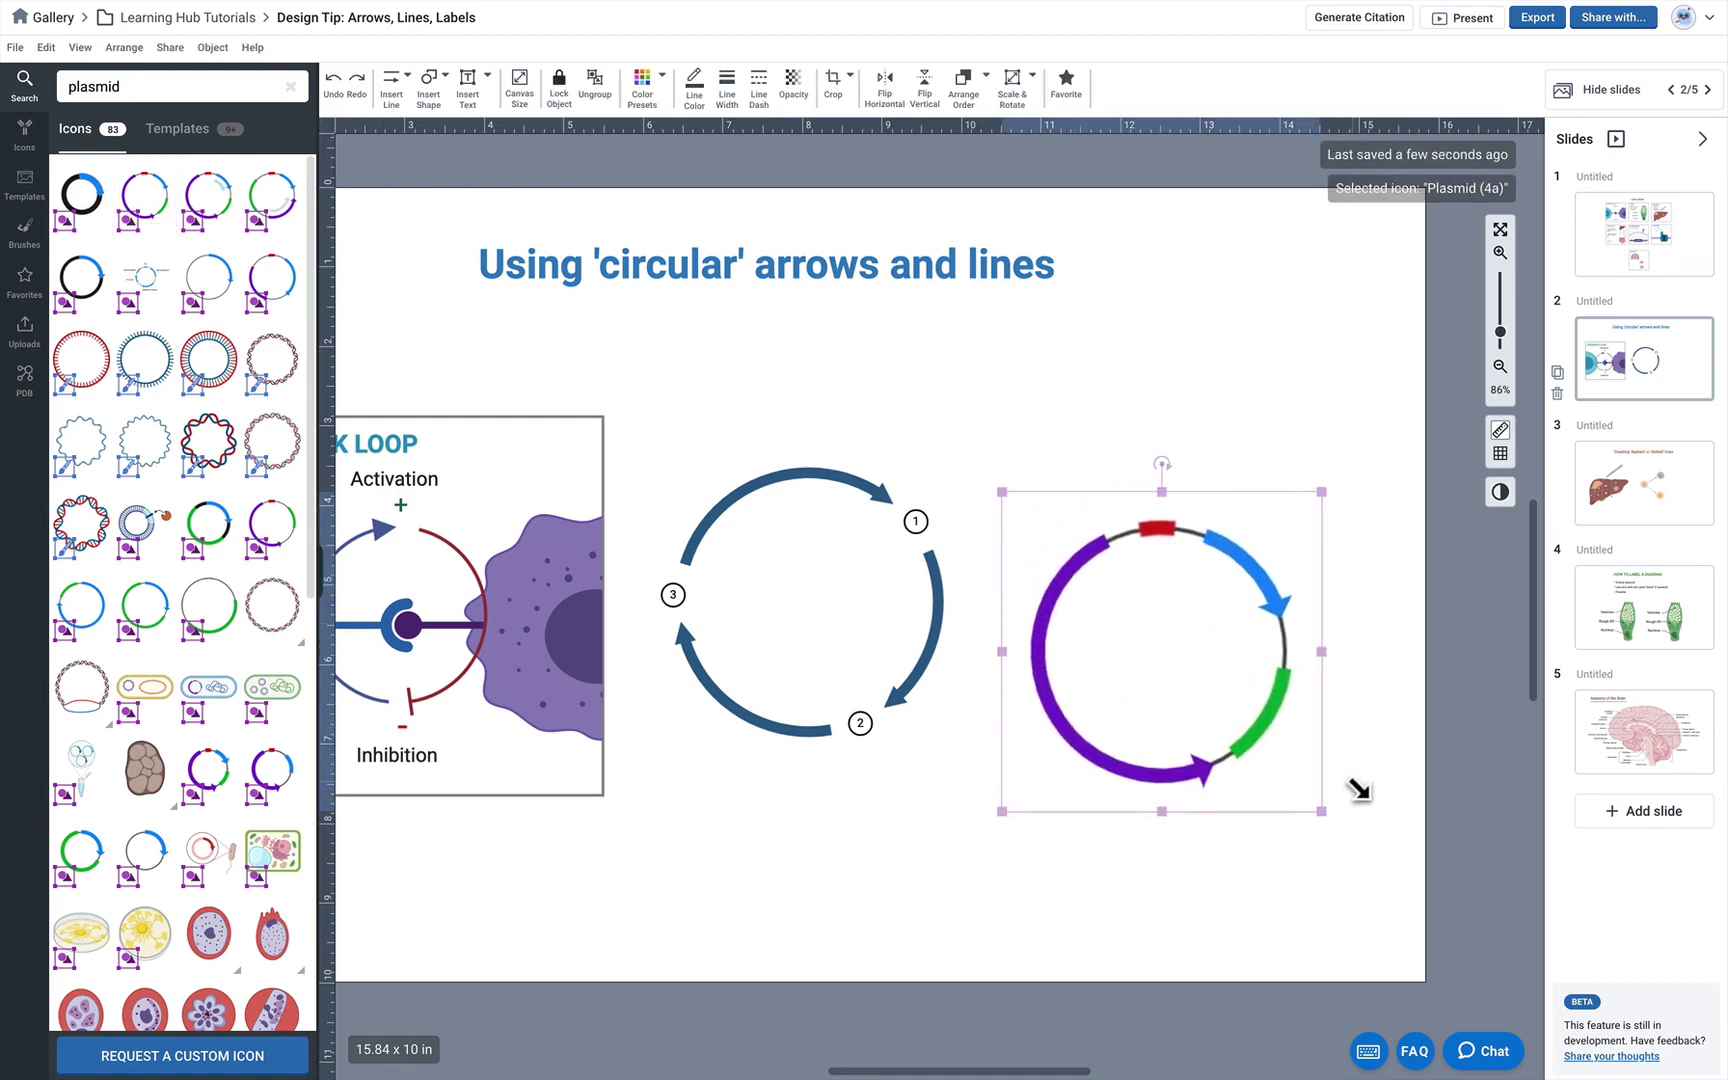
{"action": "left_click_drag", "start_coordinate": [1277, 602], "coordinate": [1274, 549]}
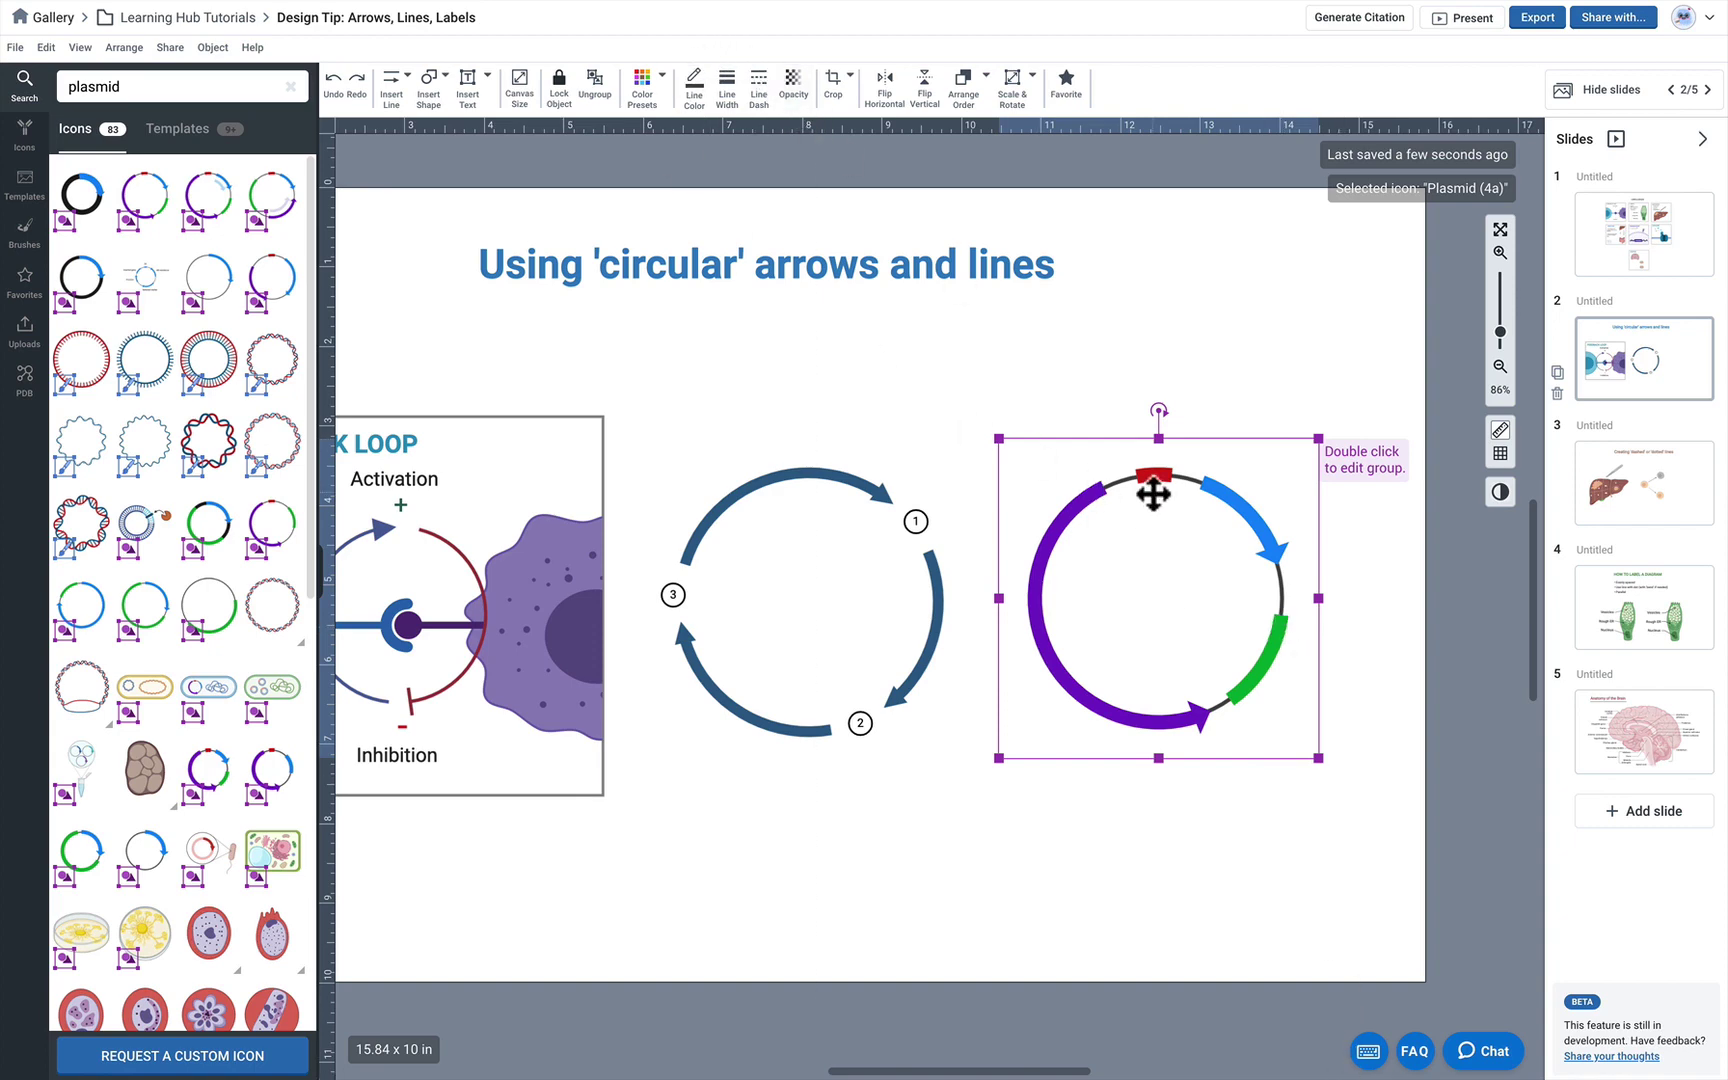
- Ungroup the plasmid and adjust the ends of its blue and purple arcs
{"action": "right_click", "coordinate": [1087, 504]}
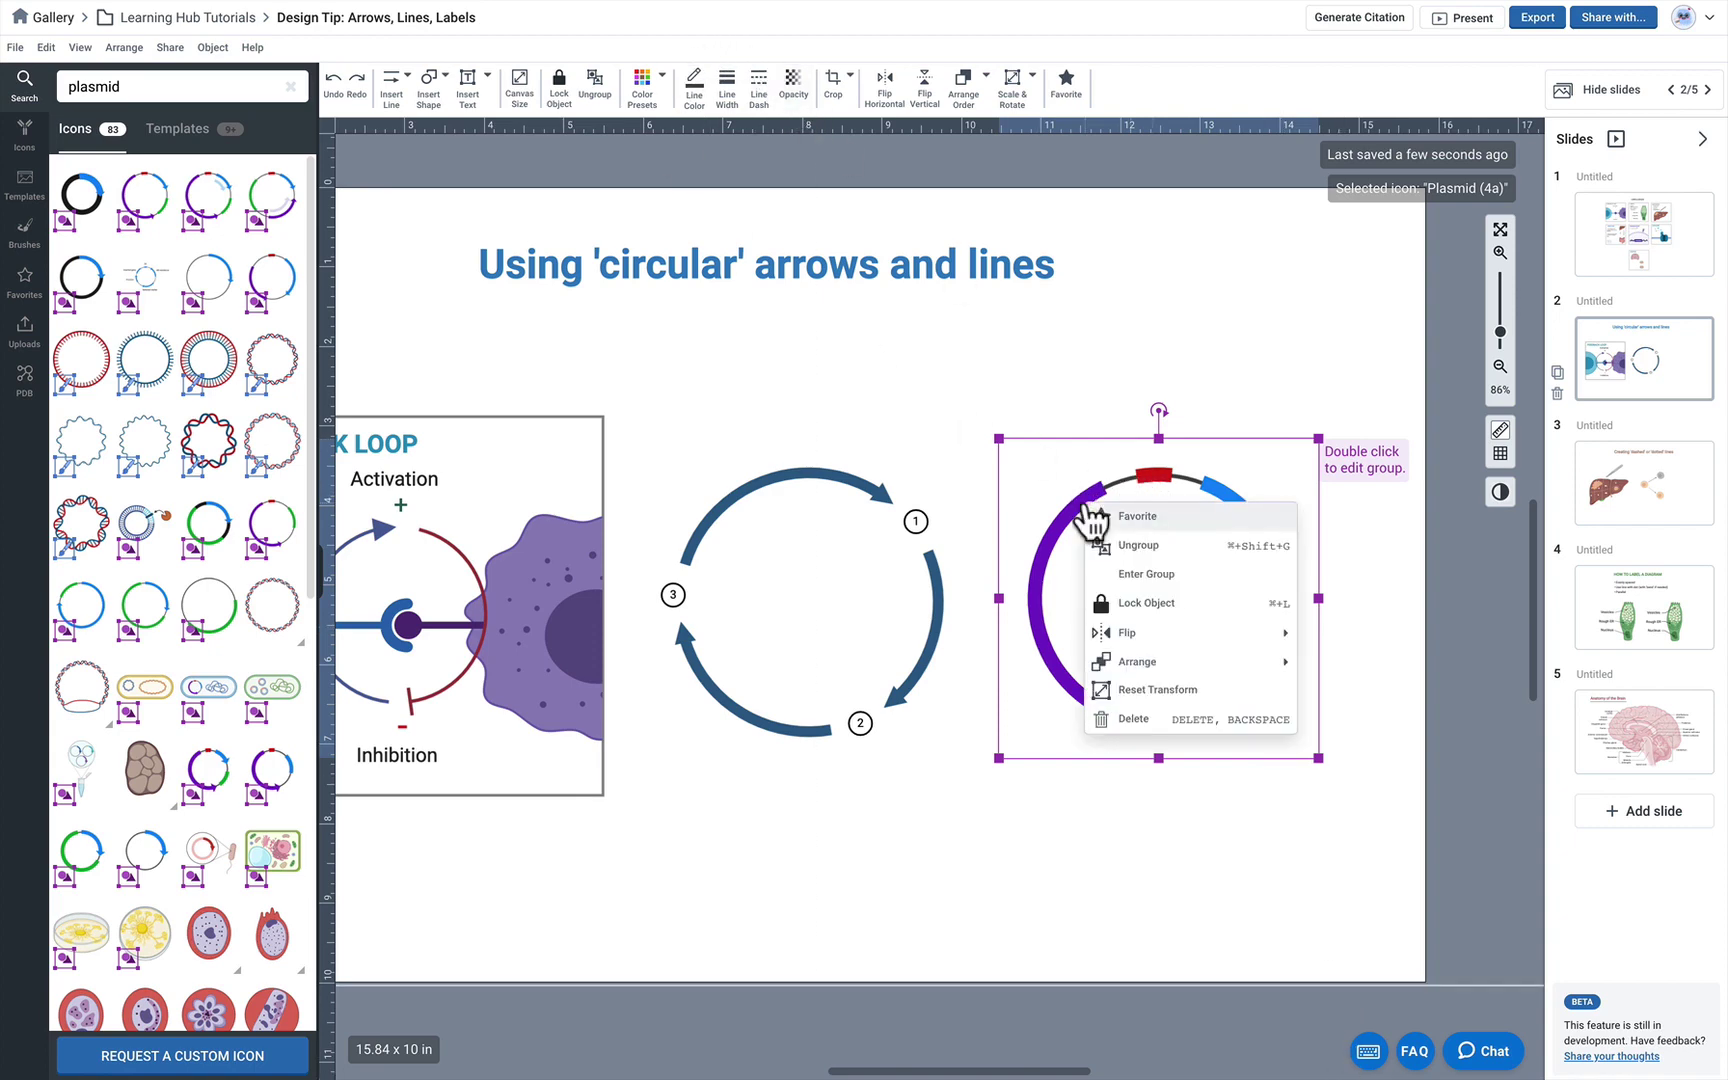
{"action": "left_click", "coordinate": [1178, 547]}
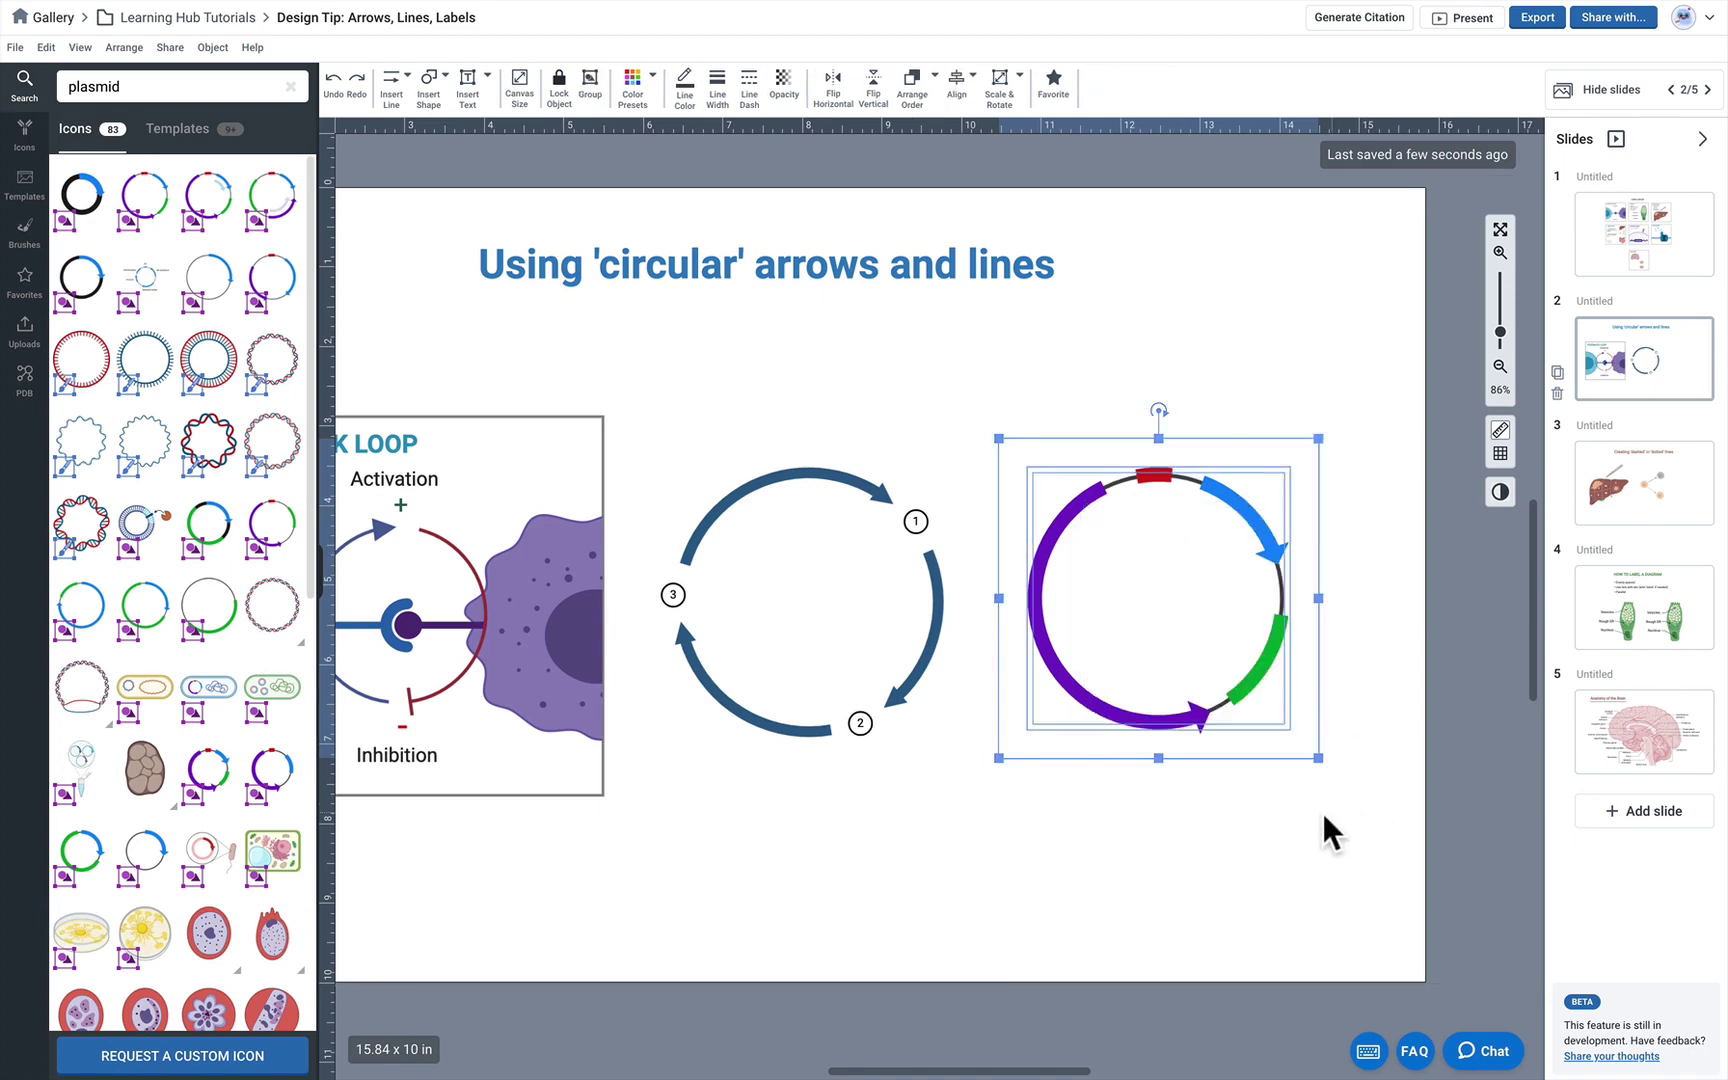
{"action": "left_click", "coordinate": [1300, 620]}
{"action": "left_click", "coordinate": [1268, 546]}
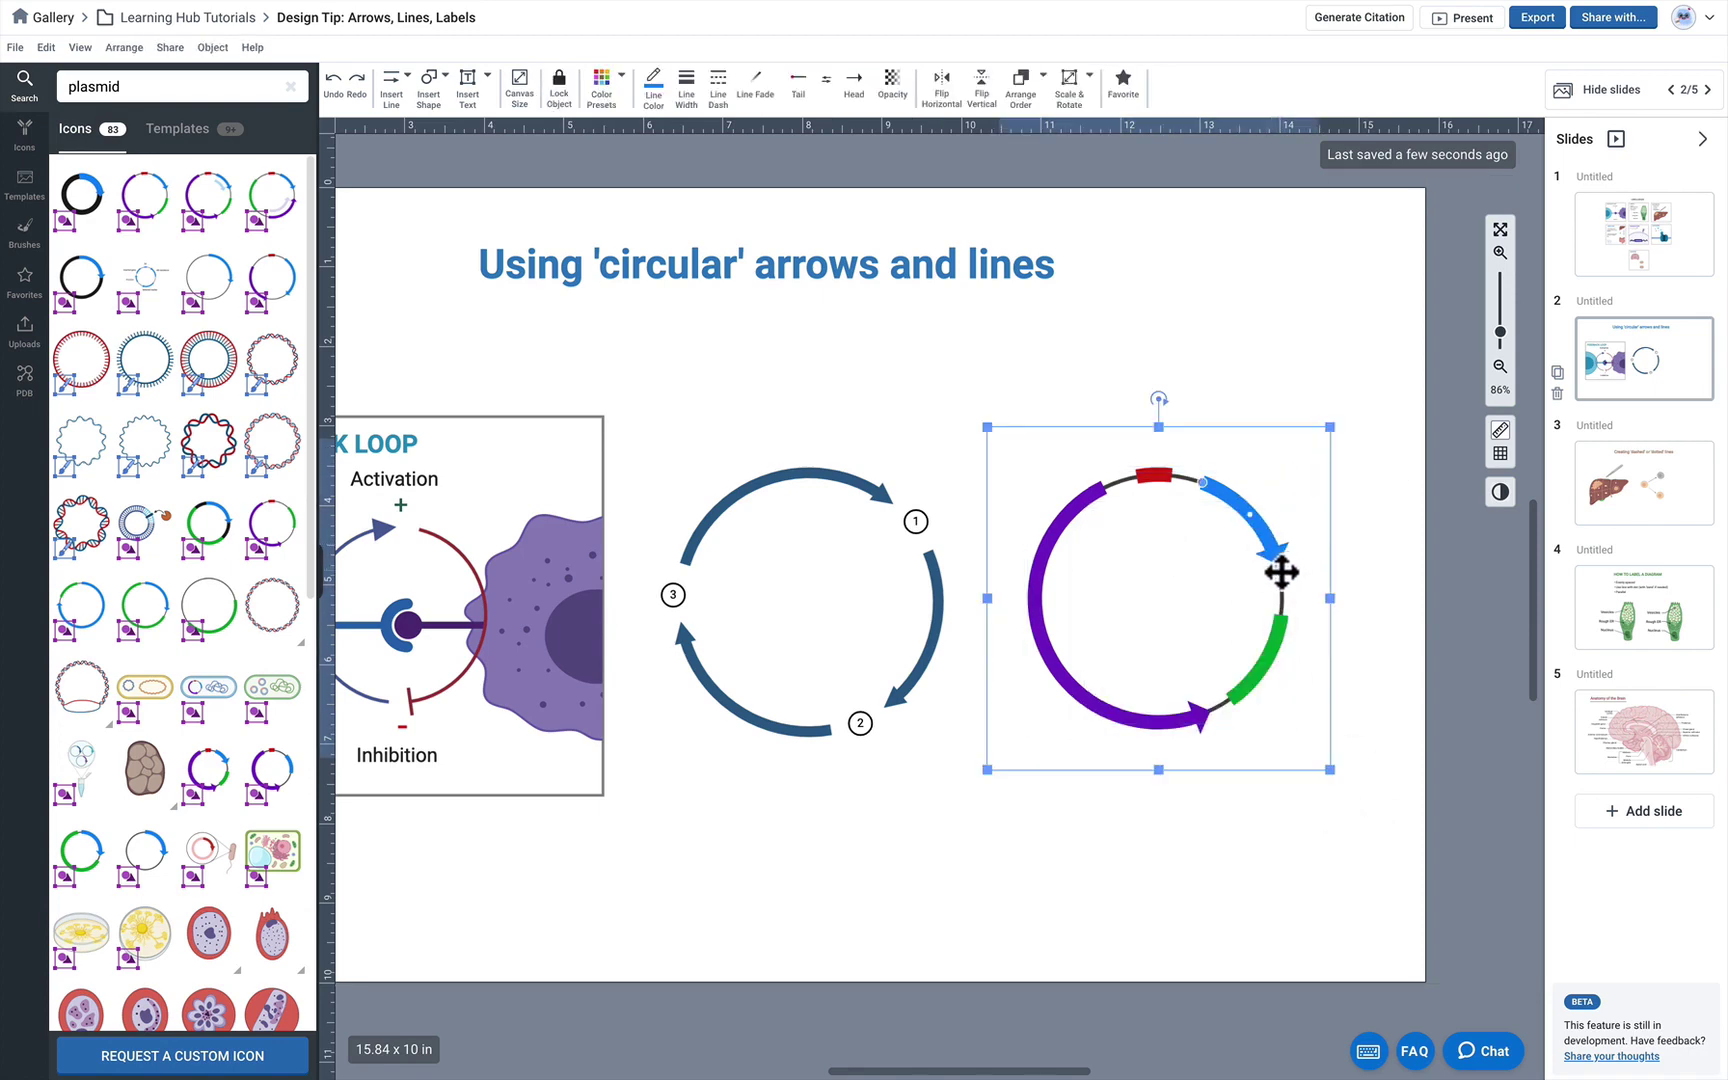
{"action": "mouse_move", "coordinate": [1281, 572]}
{"action": "left_mouse_down"}
{"action": "mouse_move", "coordinate": [1296, 644]}
{"action": "mouse_move", "coordinate": [1126, 740]}
{"action": "mouse_move", "coordinate": [1295, 563]}
{"action": "left_mouse_up"}
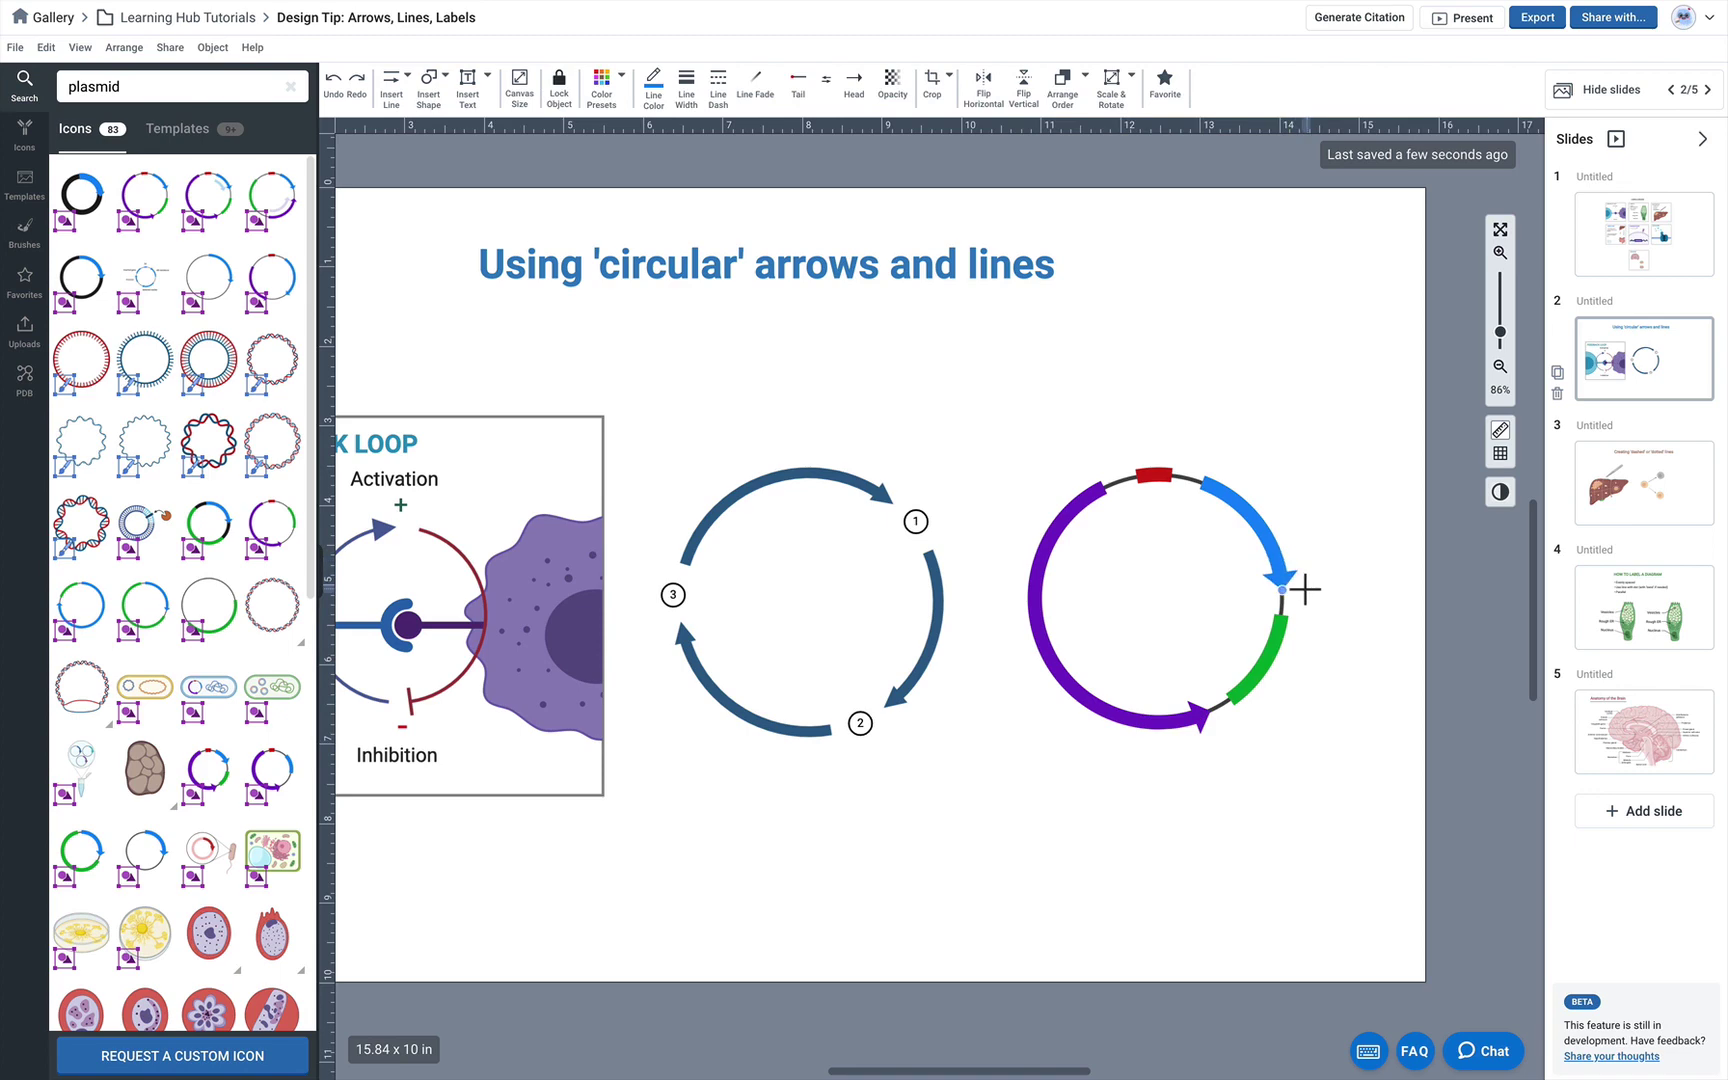
{"action": "left_click", "coordinate": [1205, 714]}
{"action": "left_click_drag", "start_coordinate": [1203, 710], "coordinate": [1177, 748]}
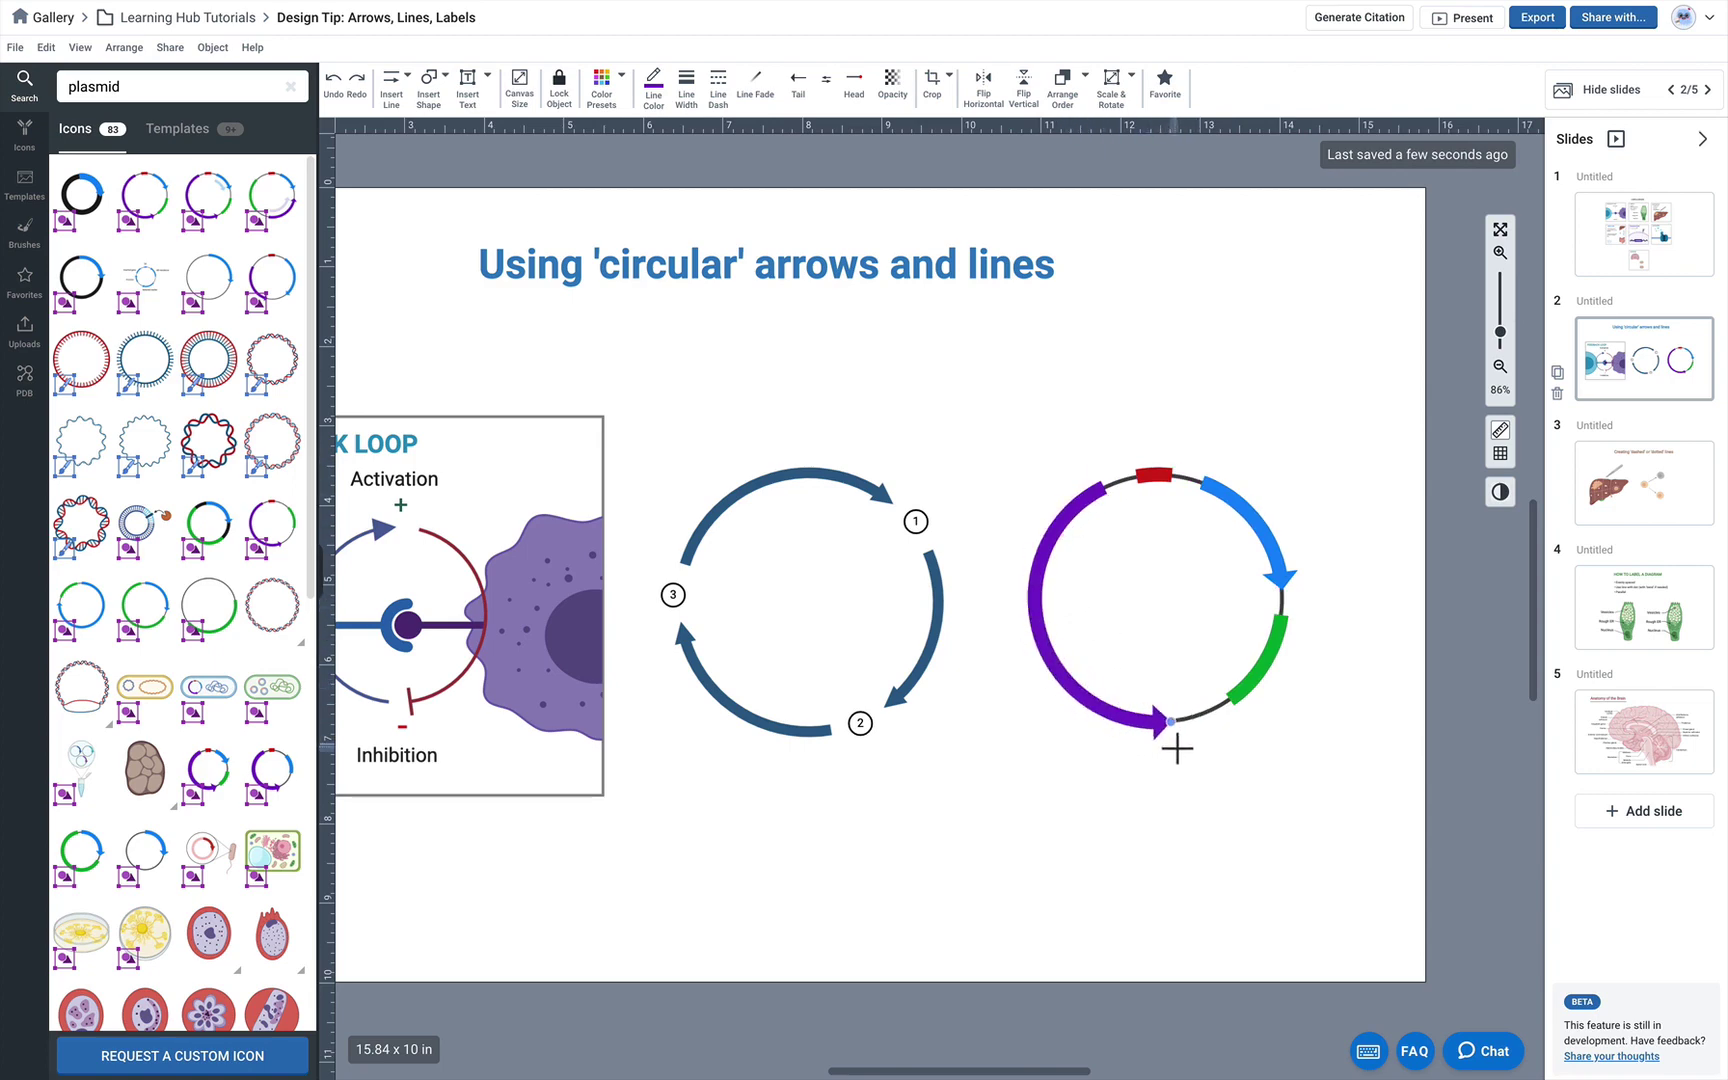
- Cut the purple arc in two and recolour the lower piece maroon
{"action": "left_click", "coordinate": [1061, 656]}
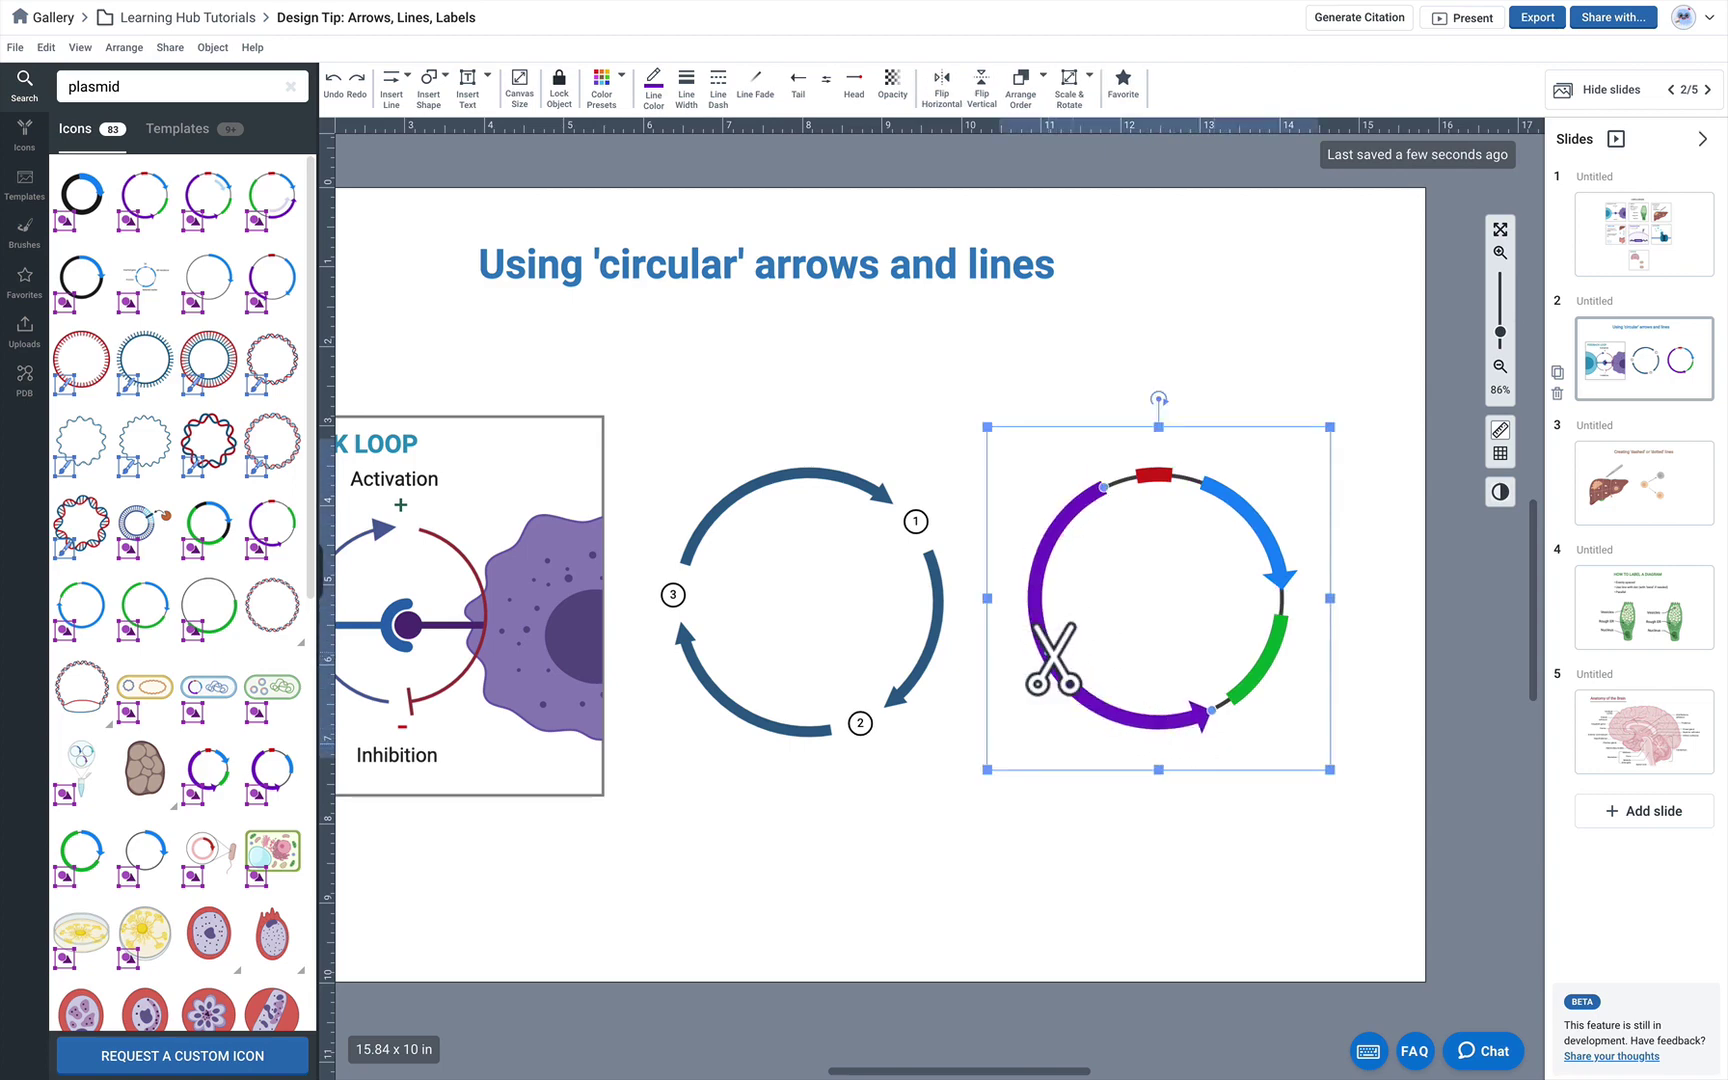
{"action": "left_click", "coordinate": [1048, 655]}
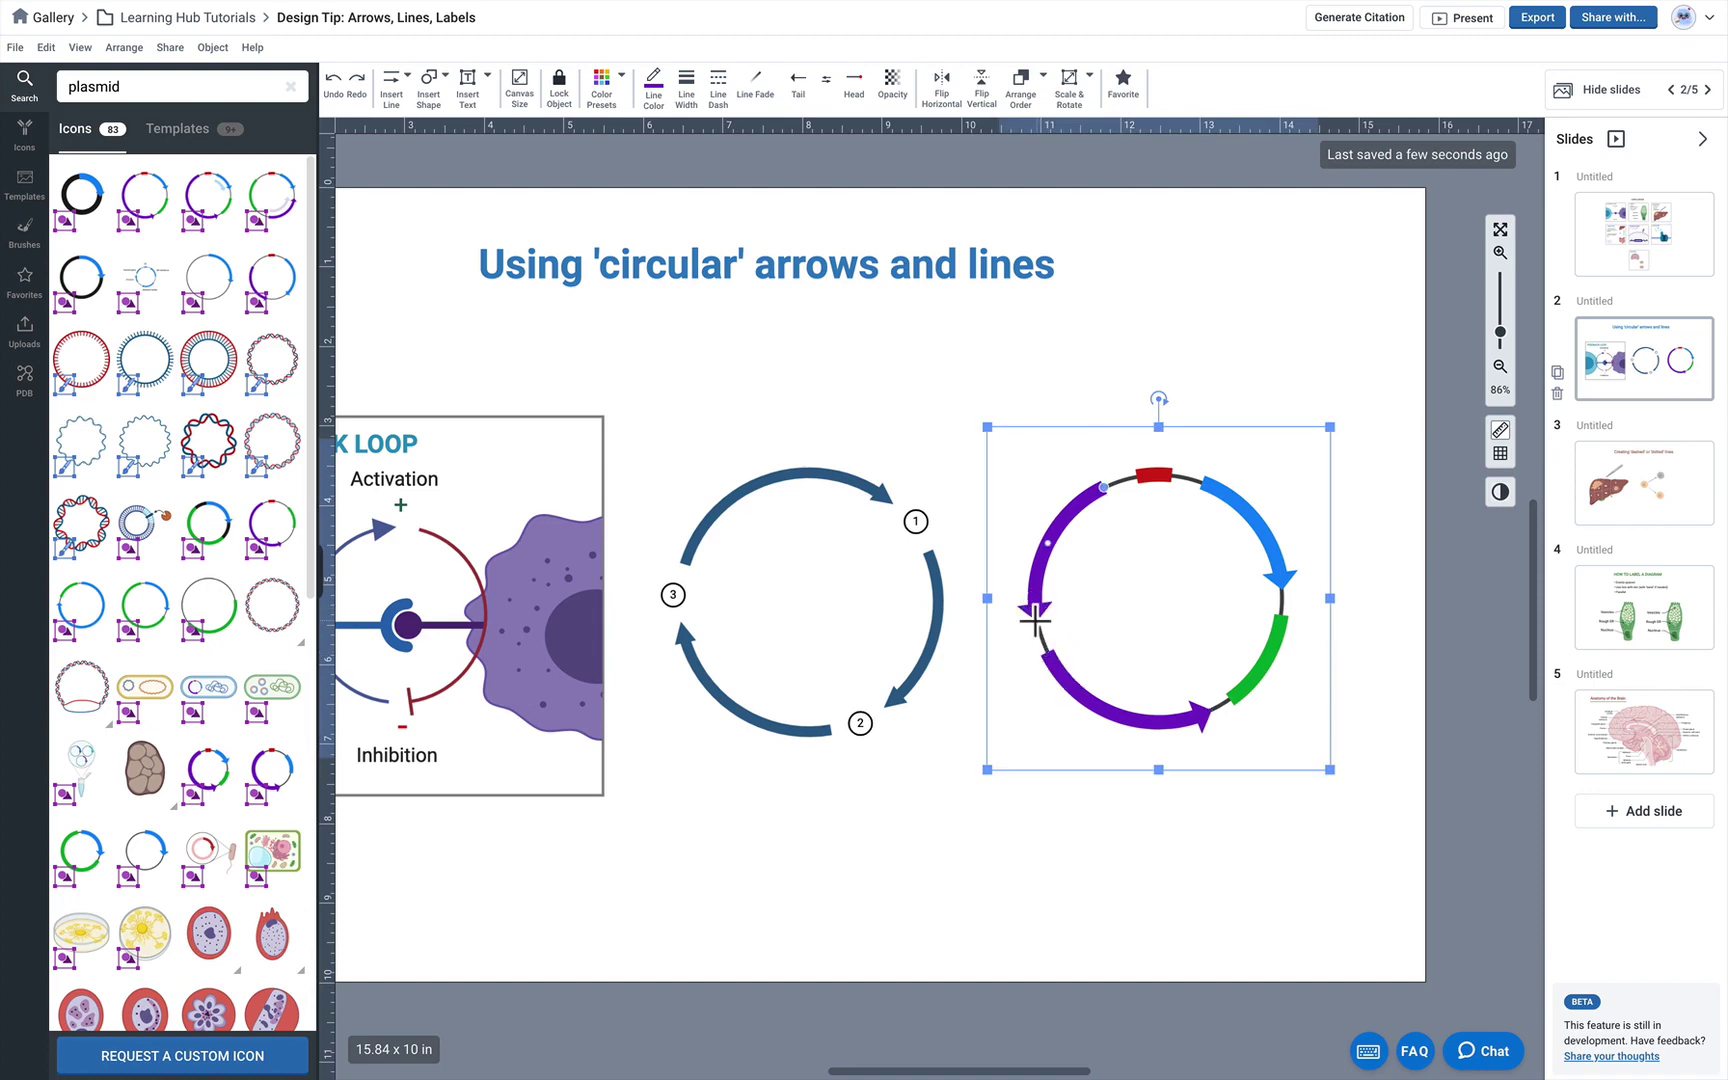
{"action": "mouse_move", "coordinate": [1034, 620]}
{"action": "left_mouse_down"}
{"action": "mouse_move", "coordinate": [1157, 756]}
{"action": "mouse_move", "coordinate": [1041, 559]}
{"action": "mouse_move", "coordinate": [1048, 640]}
{"action": "left_mouse_up"}
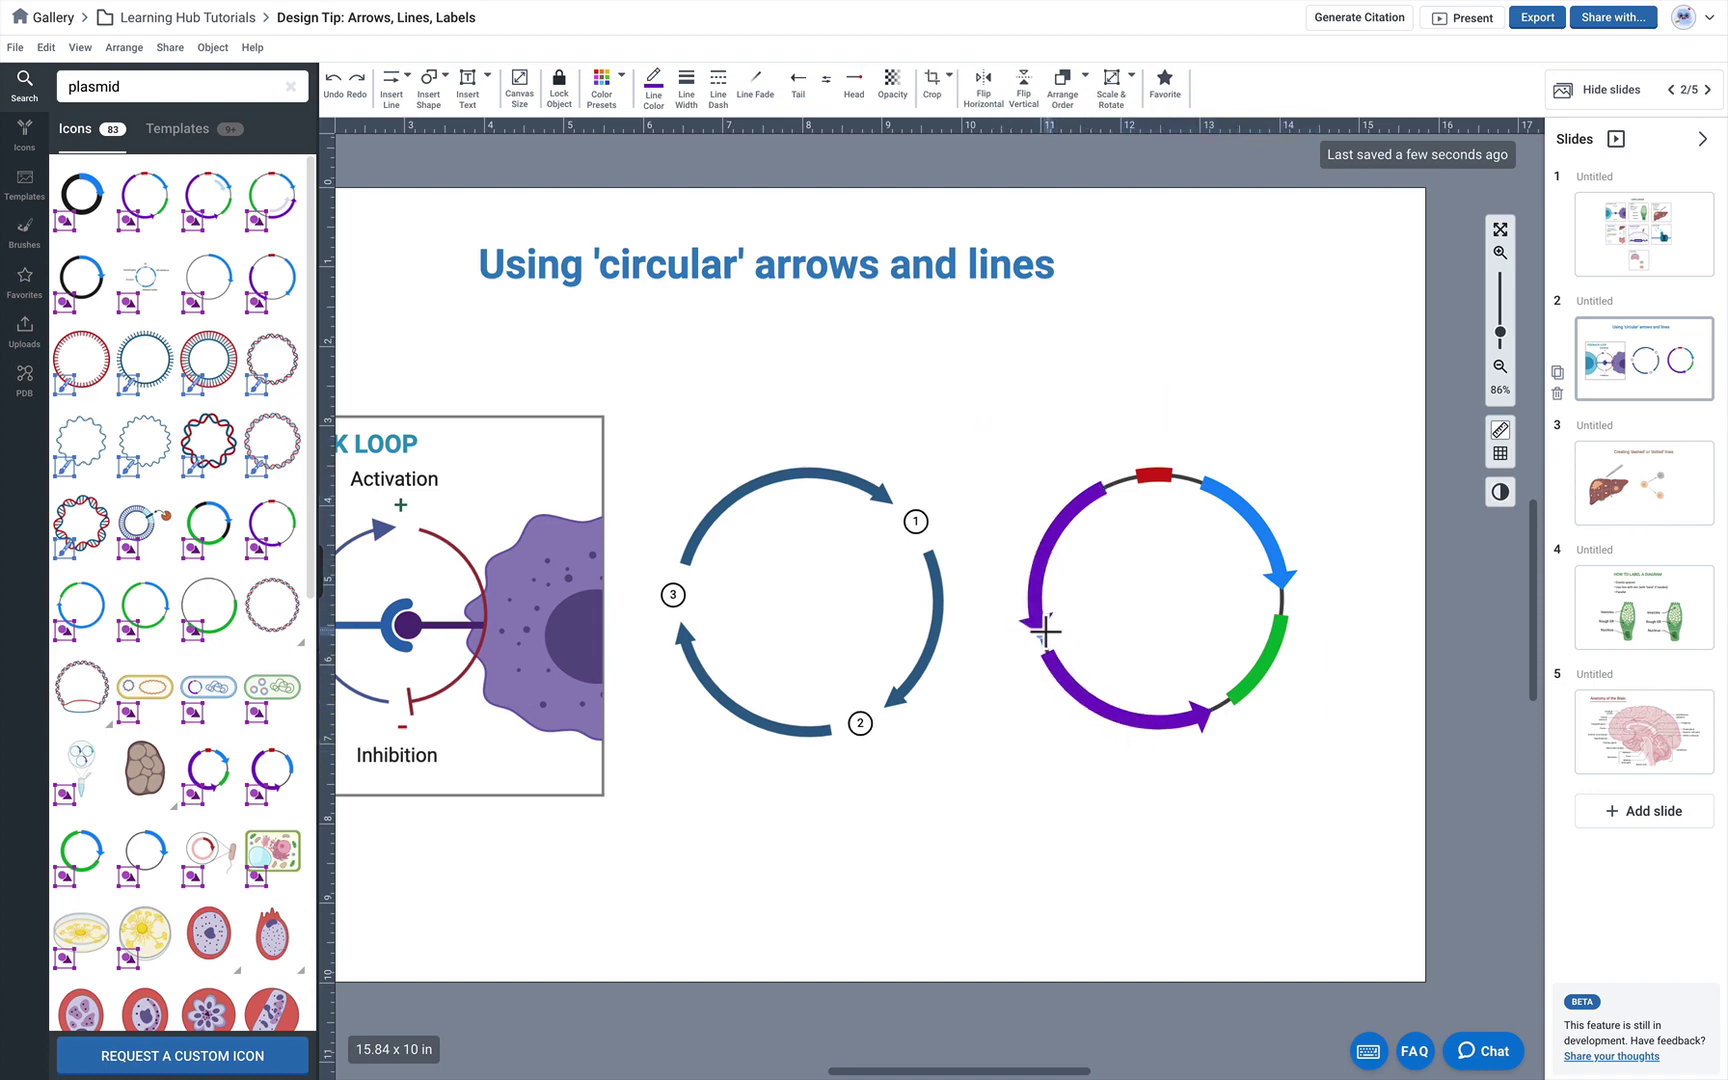
{"action": "left_click", "coordinate": [1078, 687]}
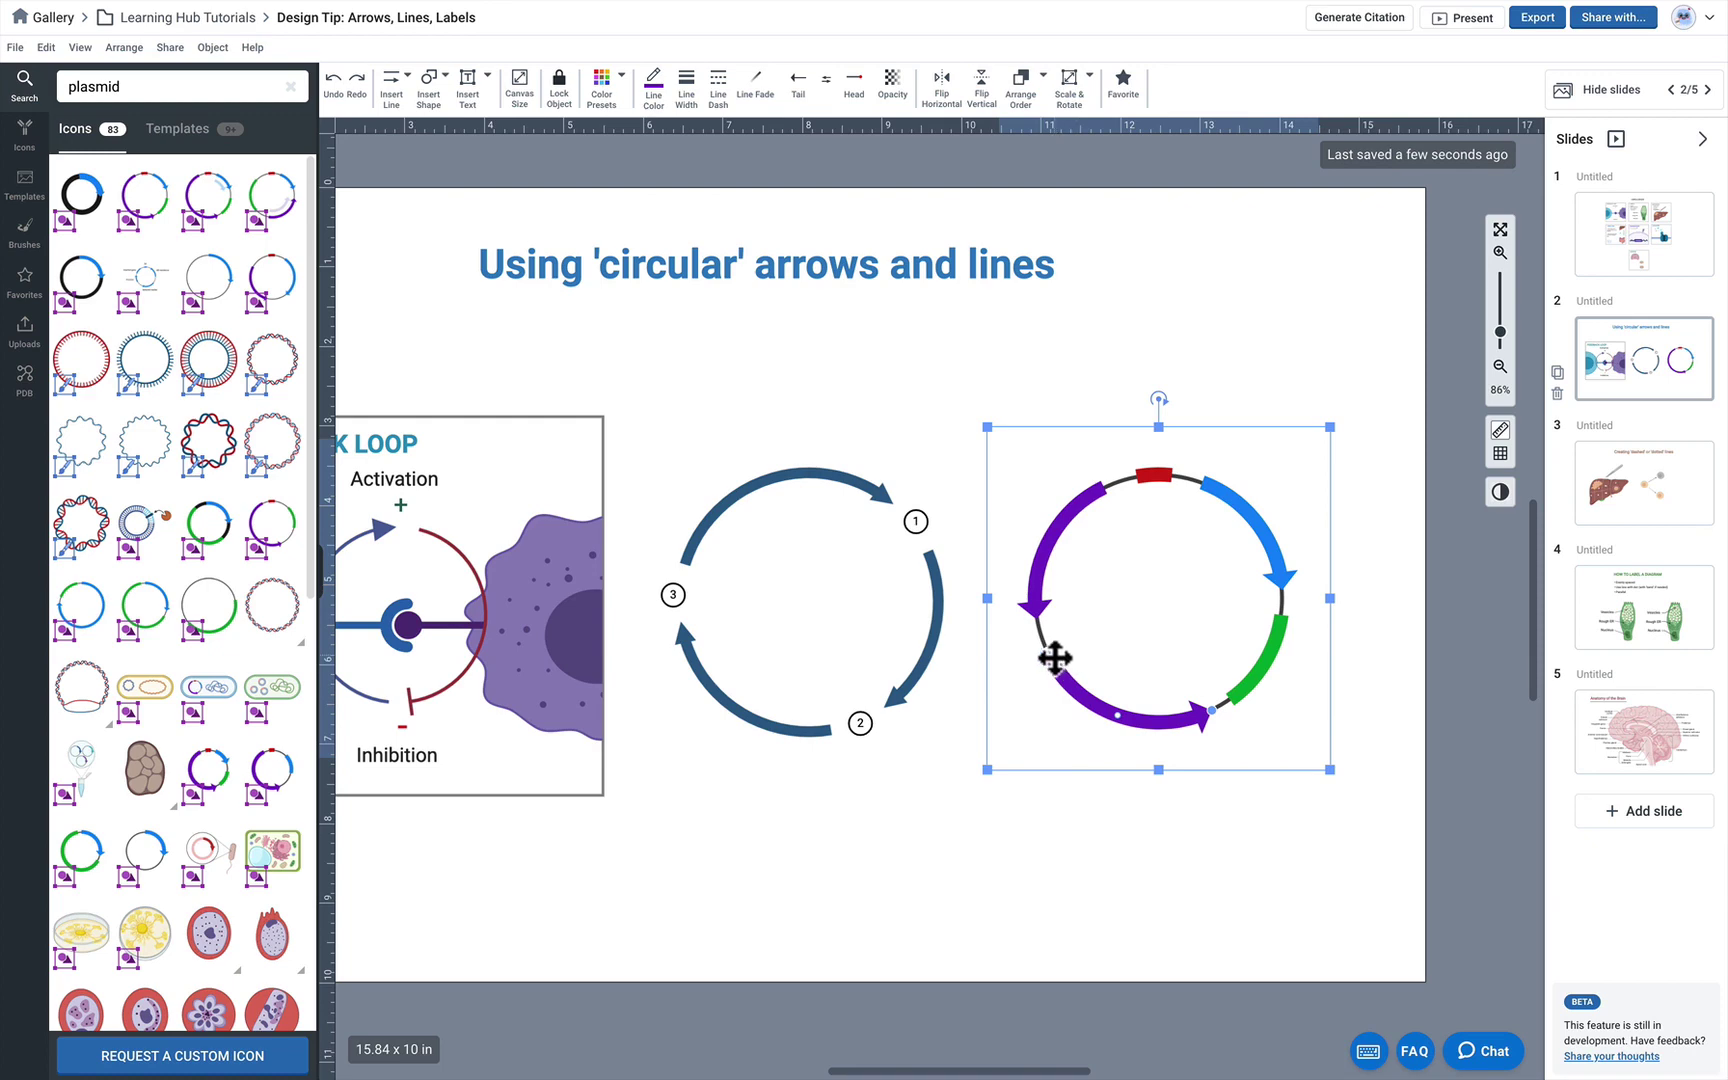
{"action": "left_click", "coordinate": [603, 88]}
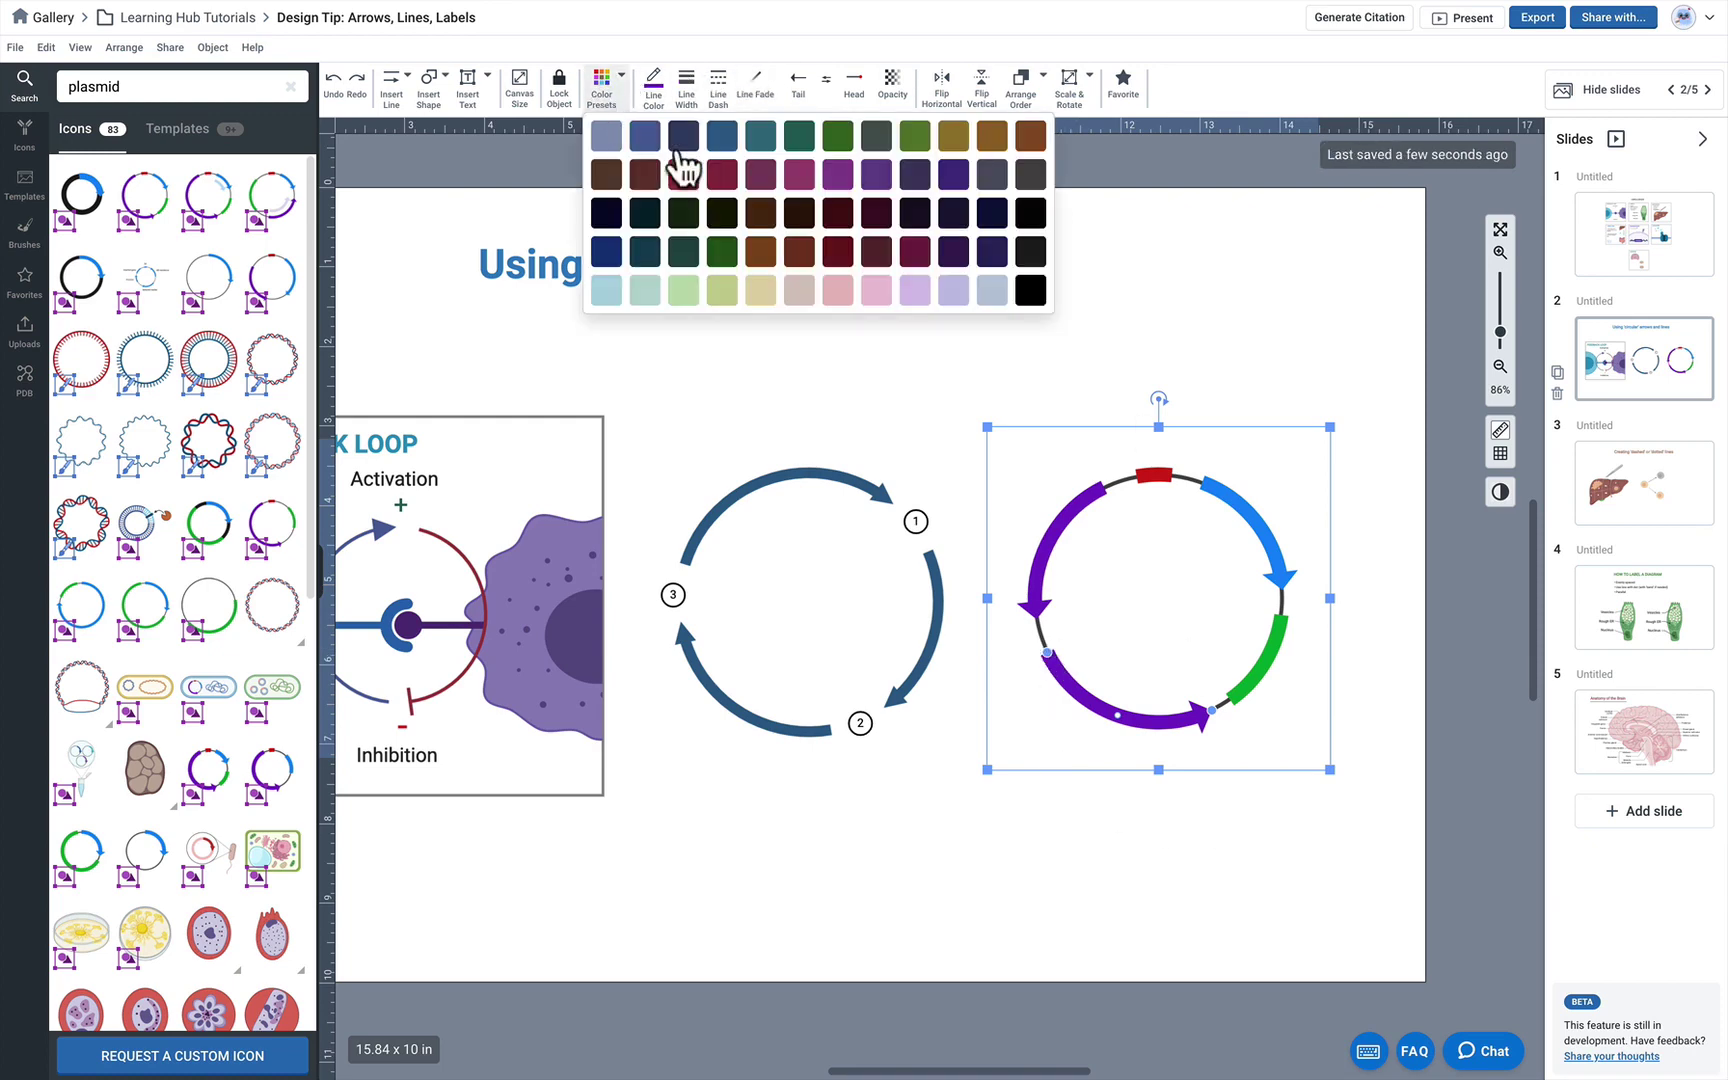
{"action": "left_click", "coordinate": [690, 180]}
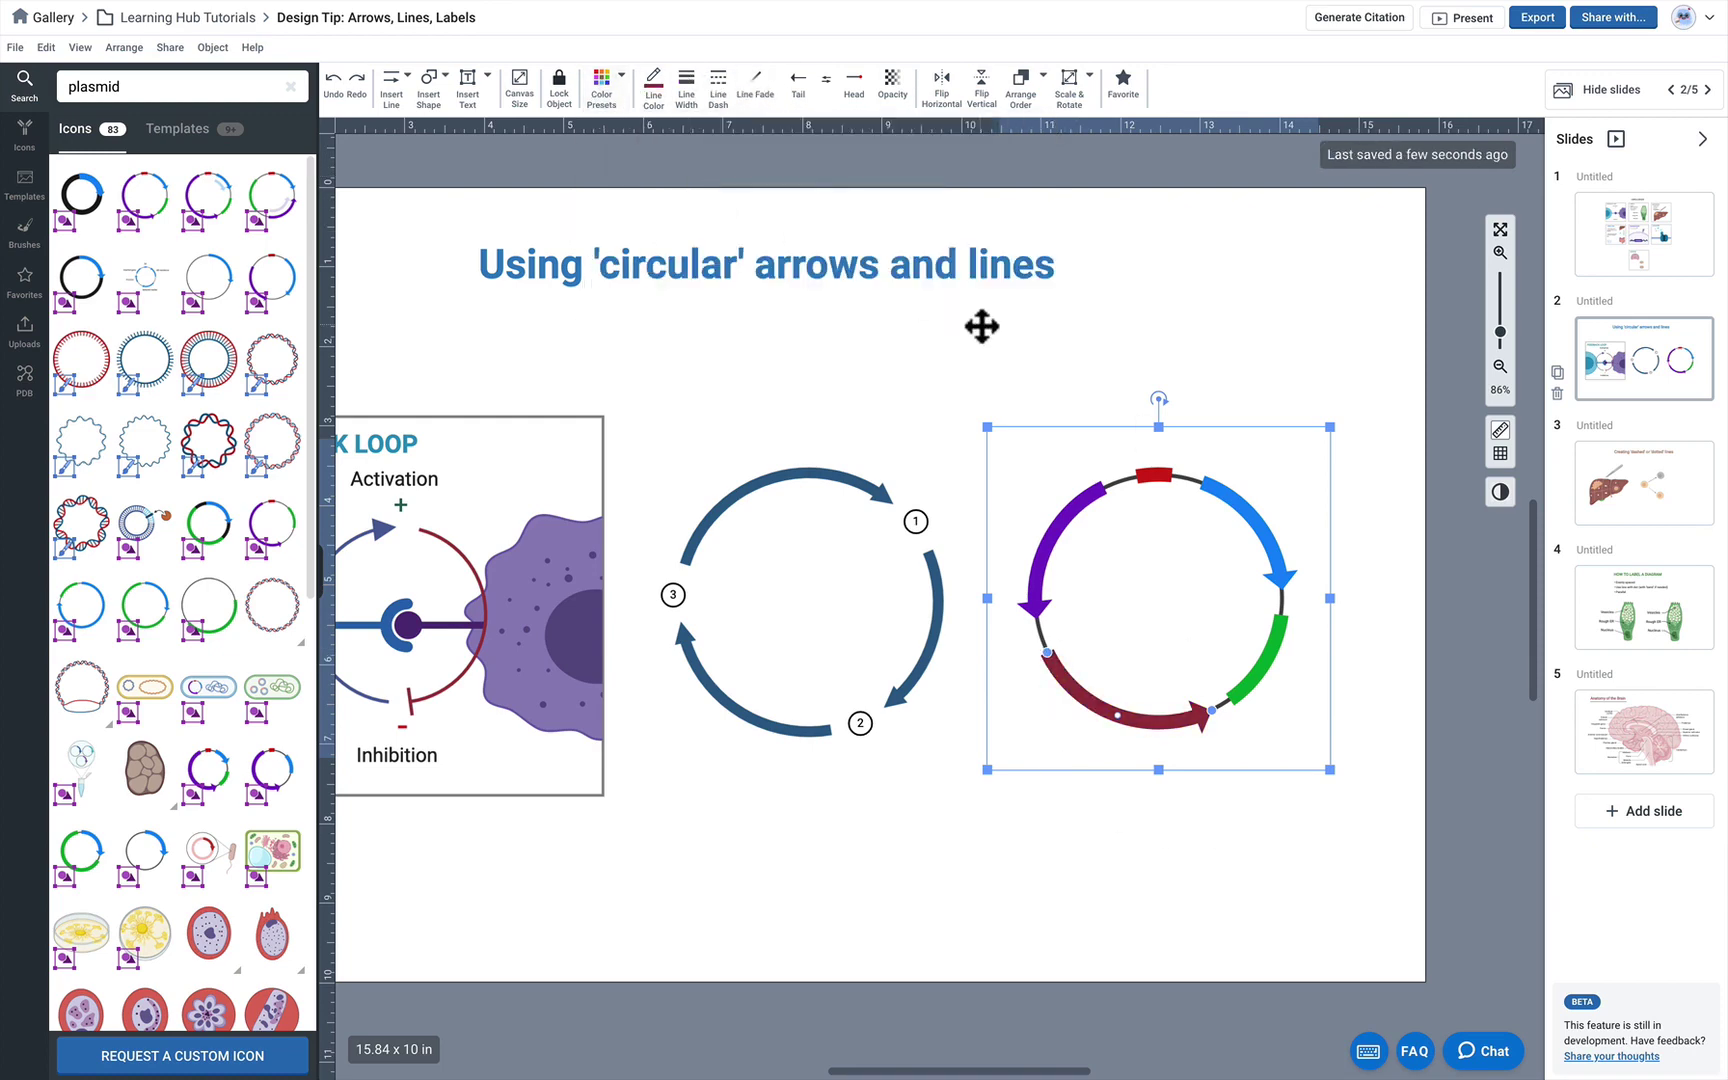
{"action": "left_click", "coordinate": [993, 376]}
{"action": "left_click_drag", "start_coordinate": [665, 719], "coordinate": [802, 717]}
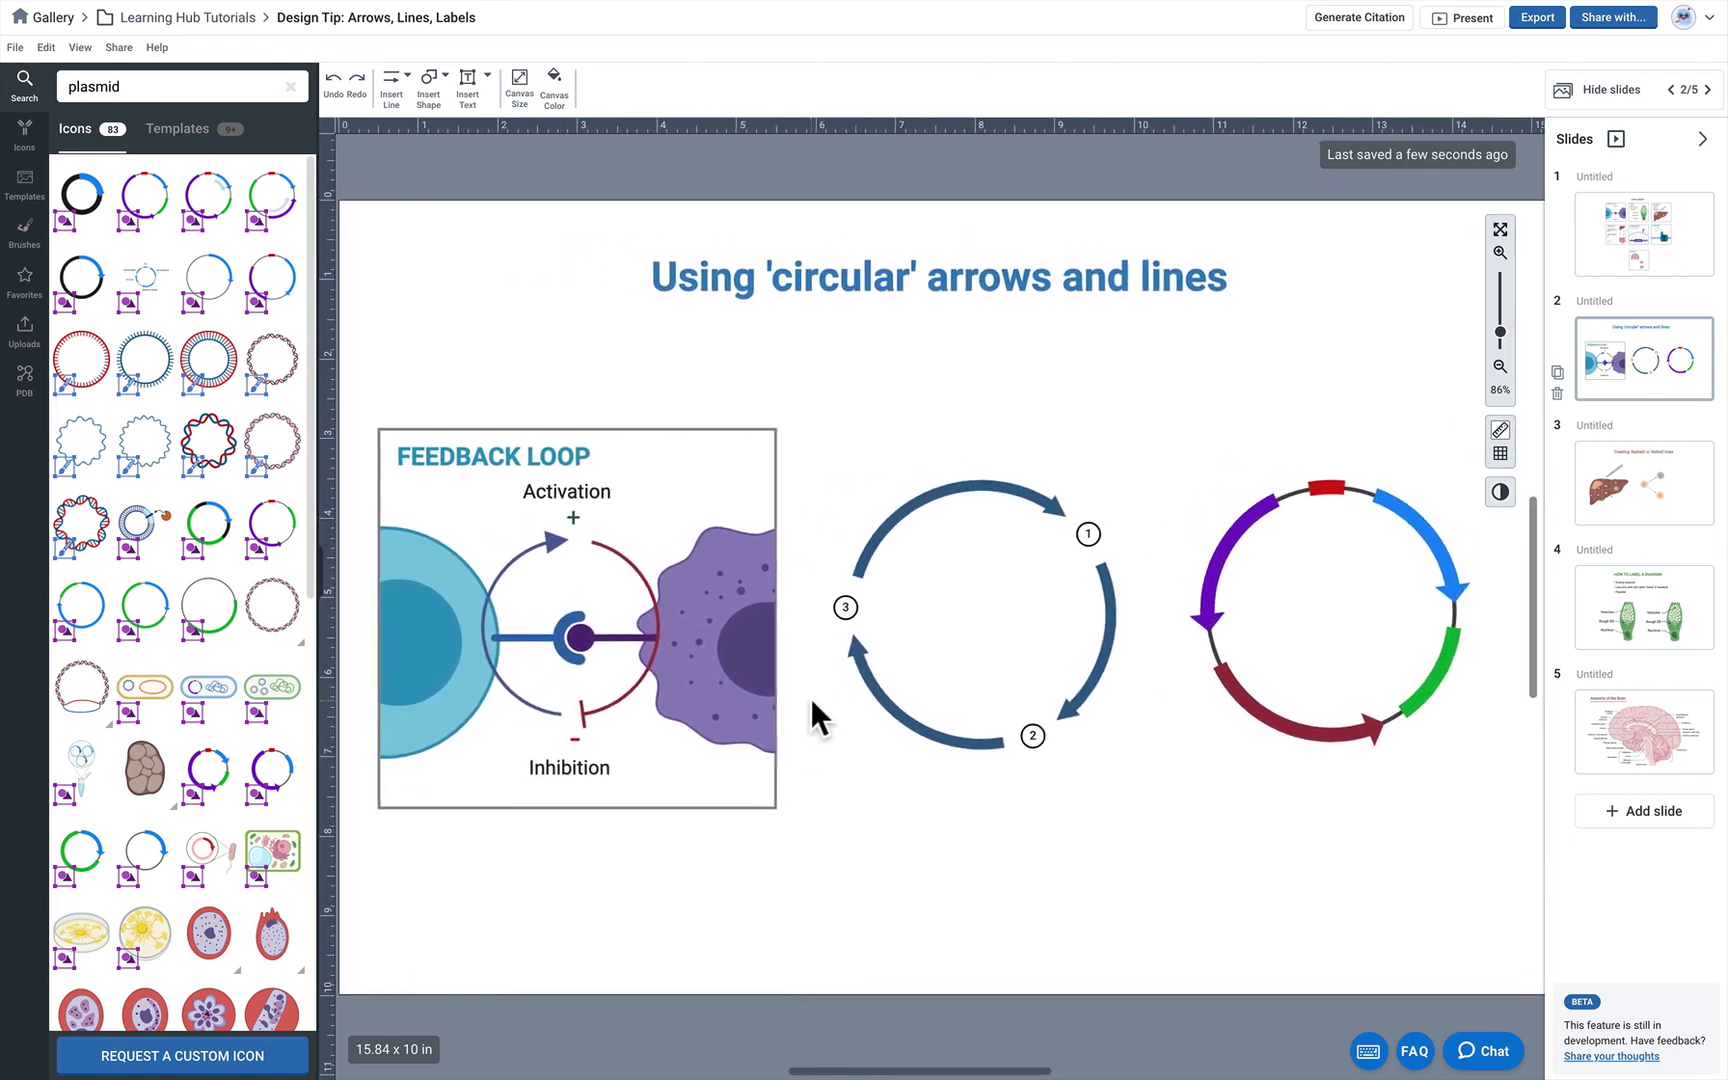